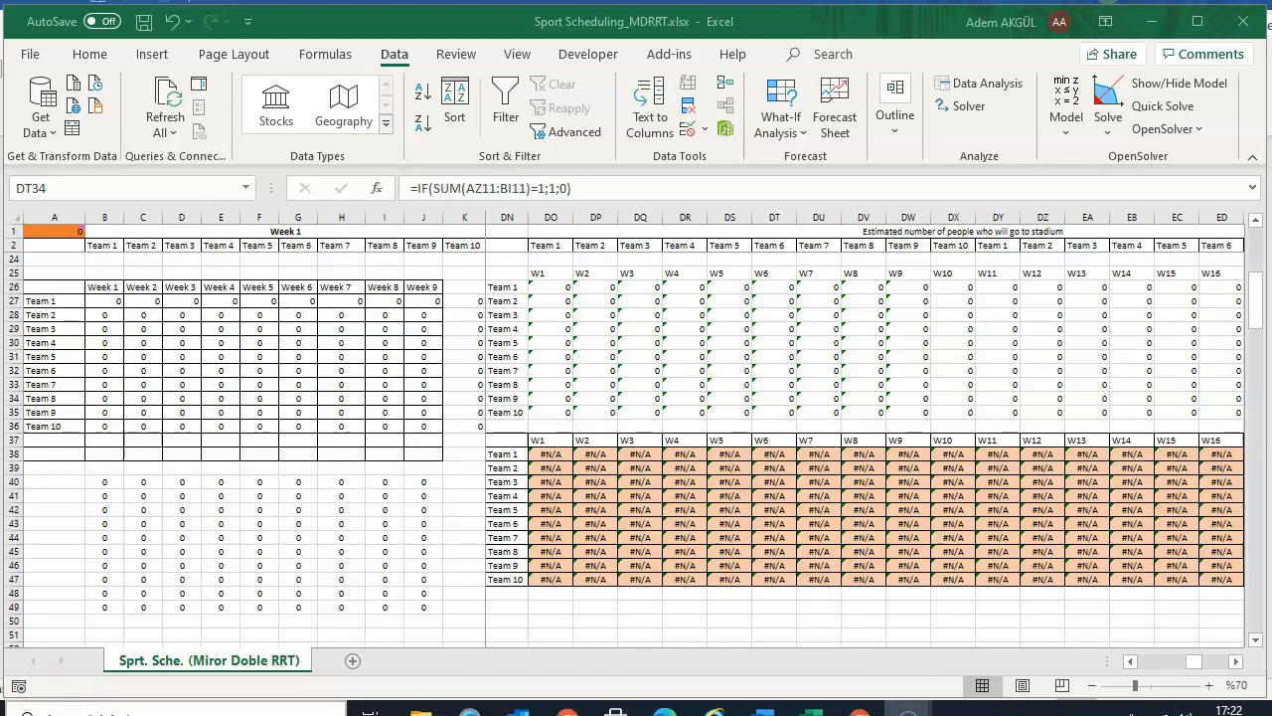
# Switch to the Word document and review the x_ijw variable definition and the maximization objective
pyautogui.click(764, 709)
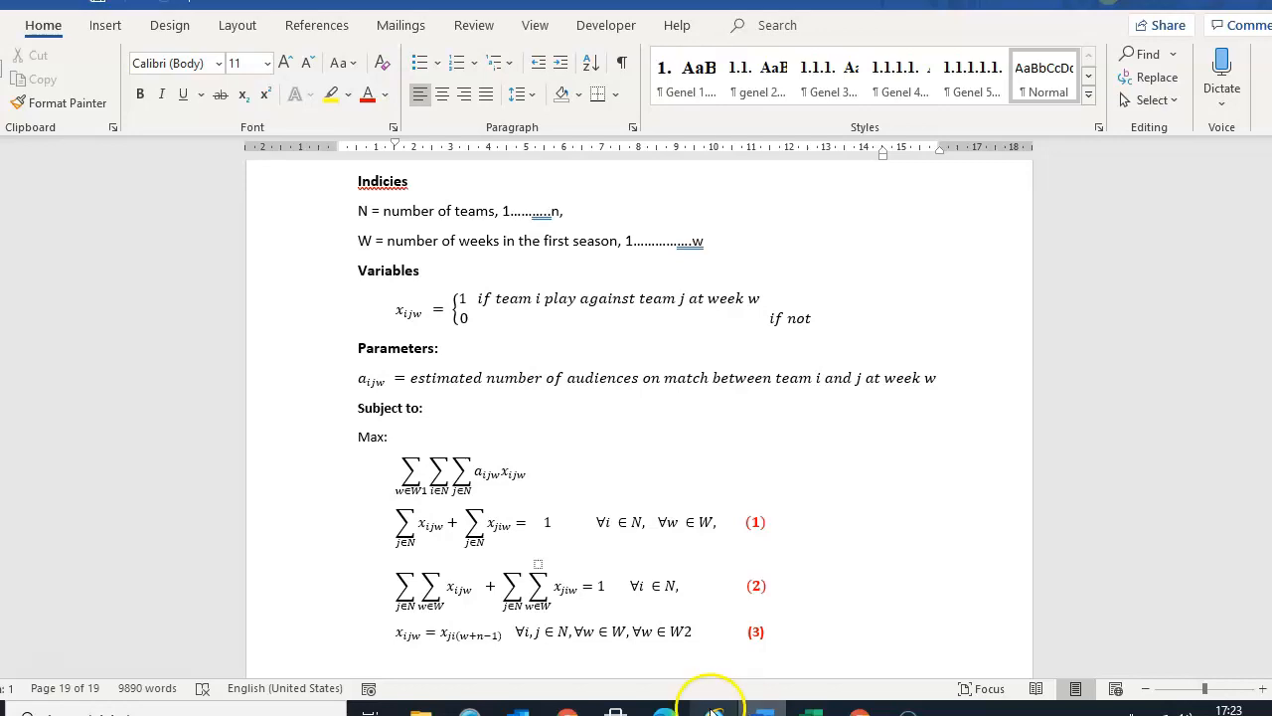
pyautogui.click(433, 316)
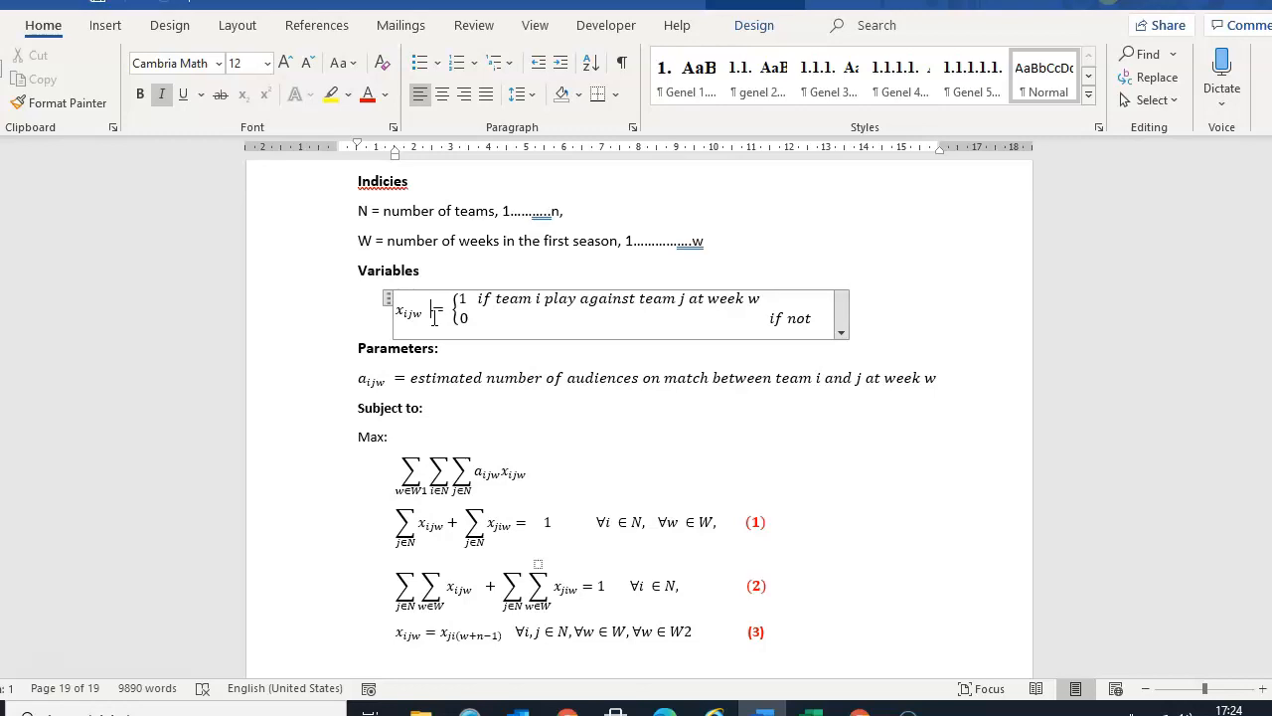
pyautogui.click(434, 316)
pyautogui.click(483, 495)
pyautogui.click(540, 475)
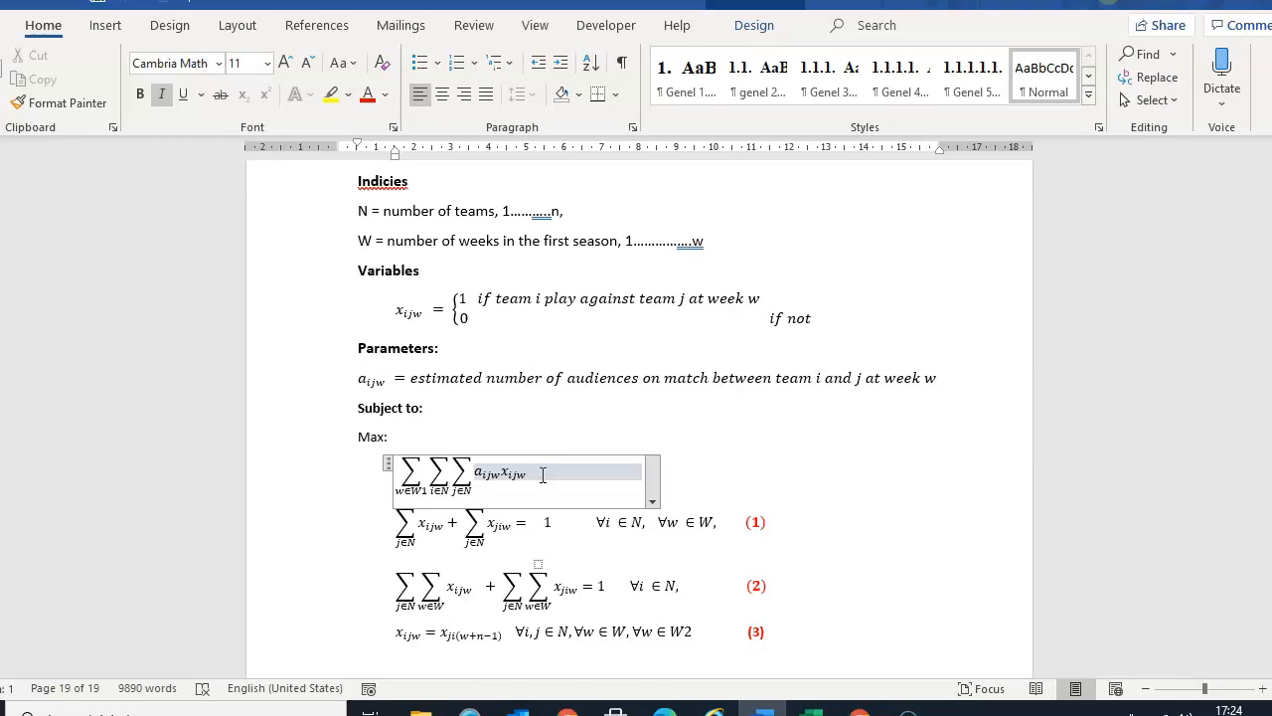
# Examine constraints (1), (2) and (3) of the model, including both summation terms of constraint (1)
pyautogui.click(718, 525)
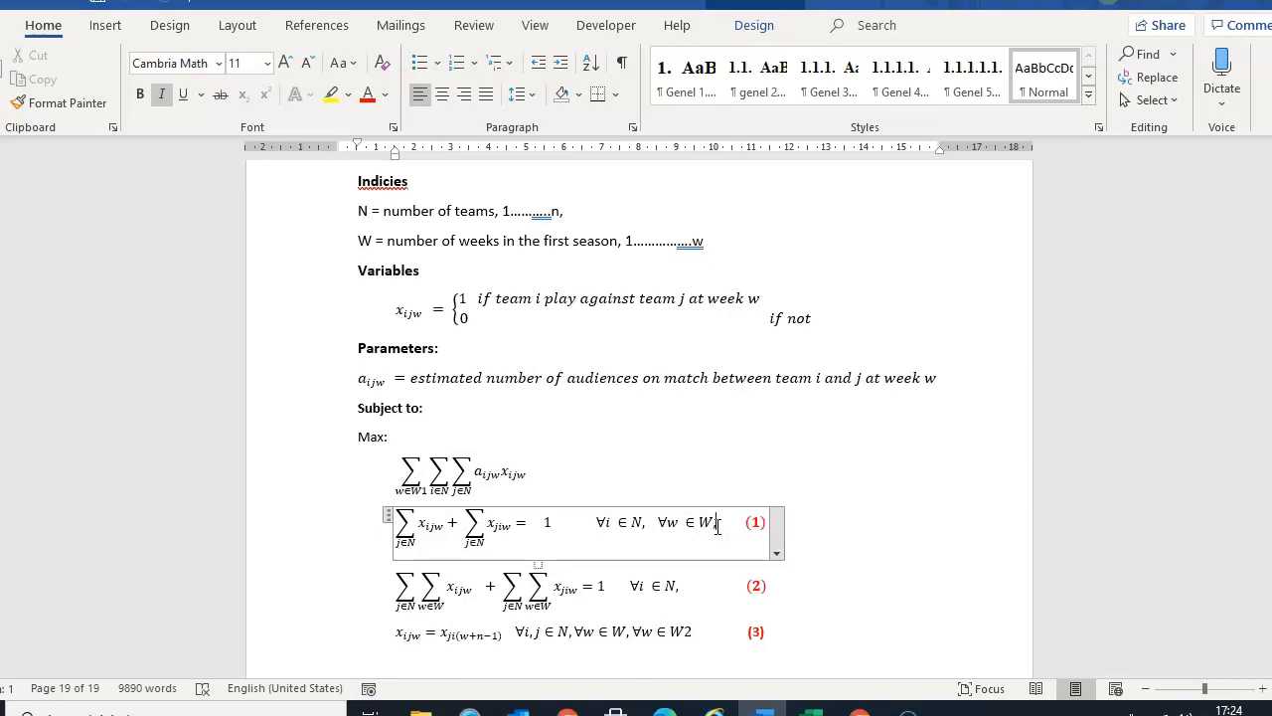
pyautogui.moveTo(418, 519)
pyautogui.mouseDown()
pyautogui.moveTo(440, 520)
pyautogui.moveTo(412, 527)
pyautogui.mouseUp()
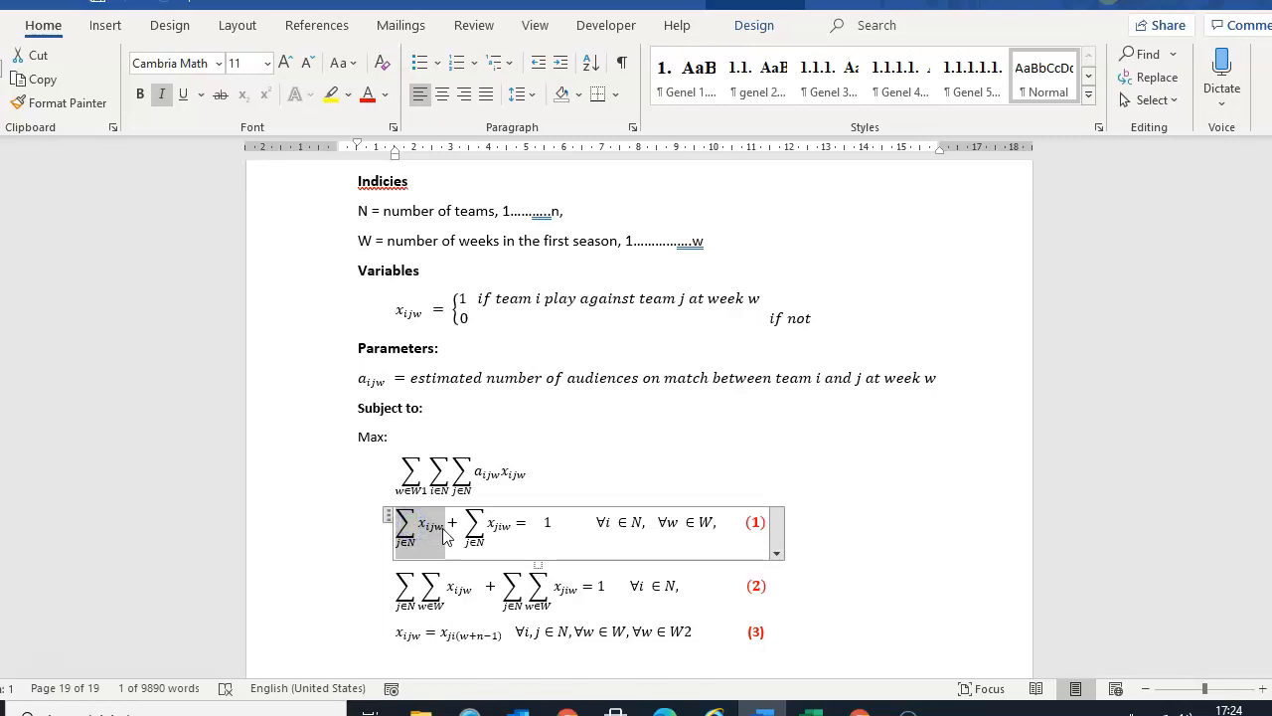
pyautogui.moveTo(513, 529); pyautogui.dragTo(473, 535)
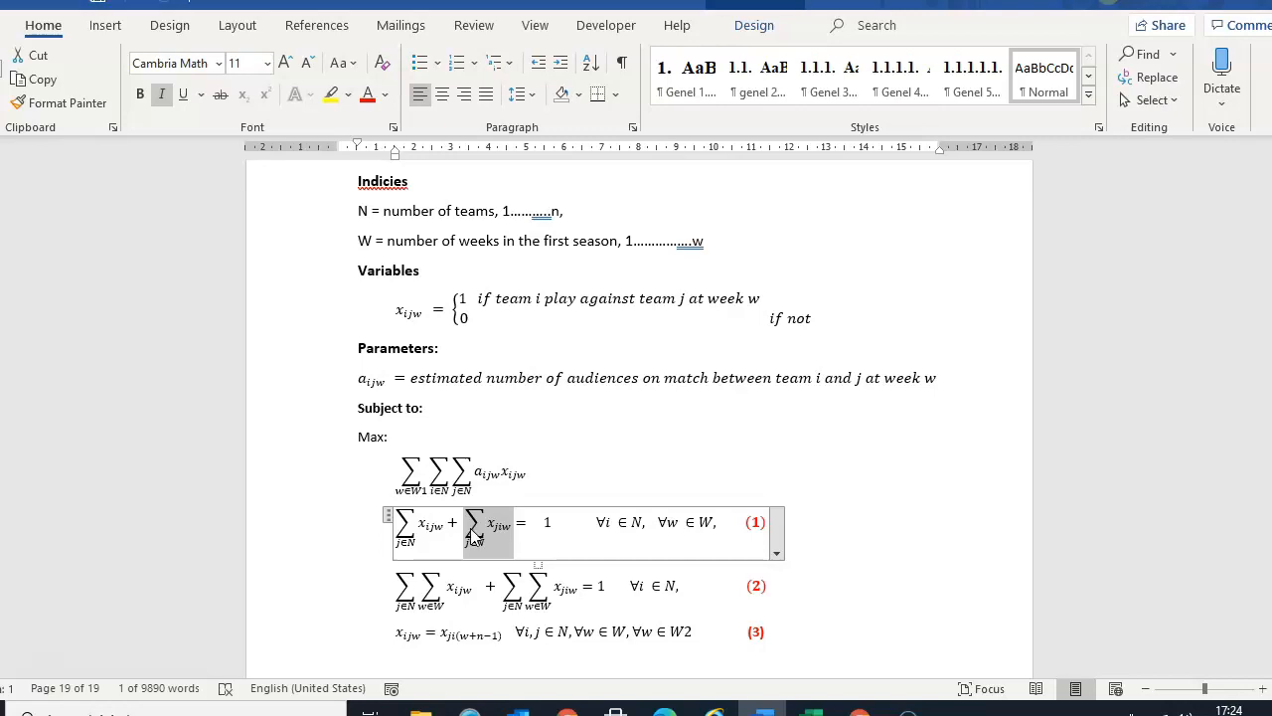
pyautogui.click(707, 586)
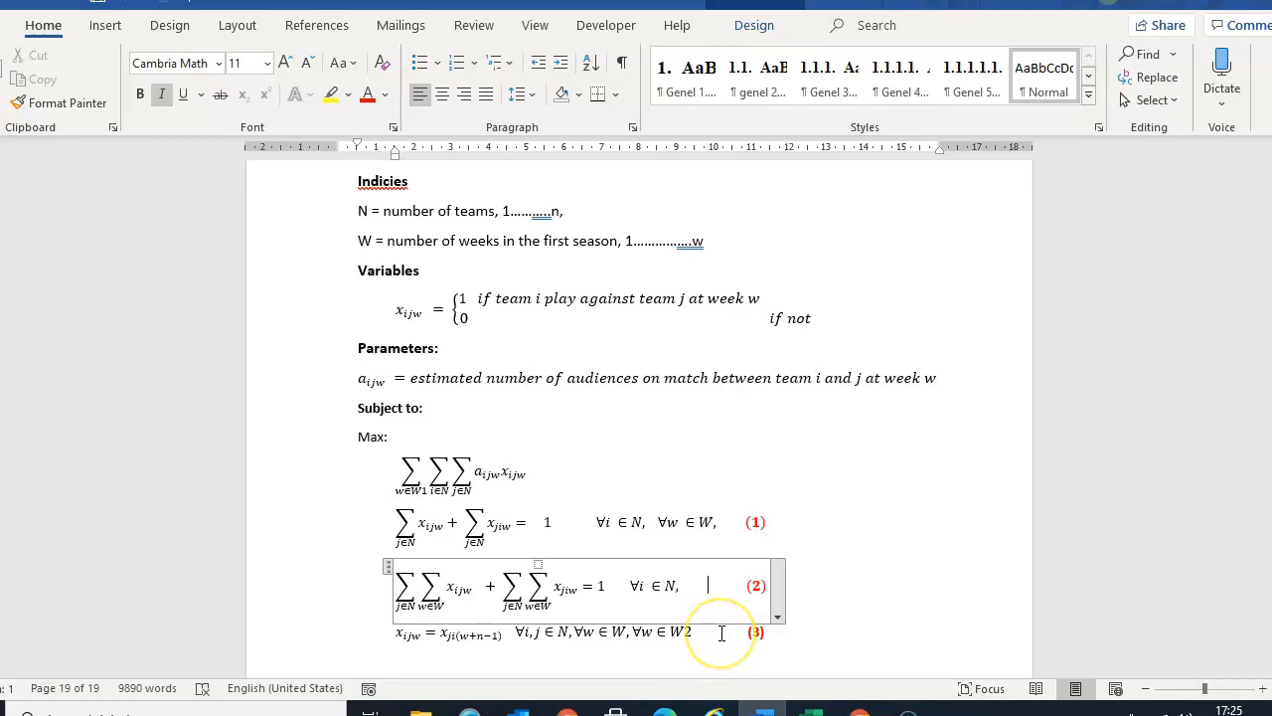
pyautogui.click(721, 634)
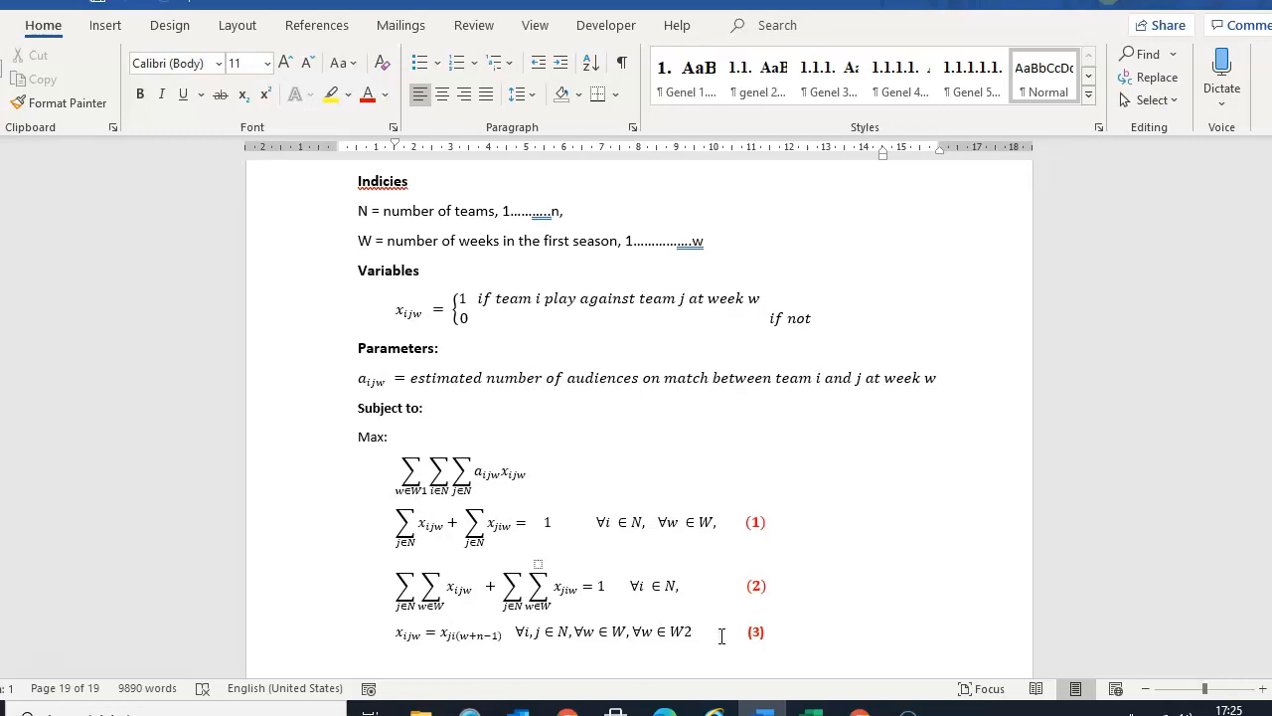
# Switch to the Excel workbook and examine the decision-variable block in rows 2–12 and the block in rows 13–22 across Weeks 1–9
pyautogui.click(815, 707)
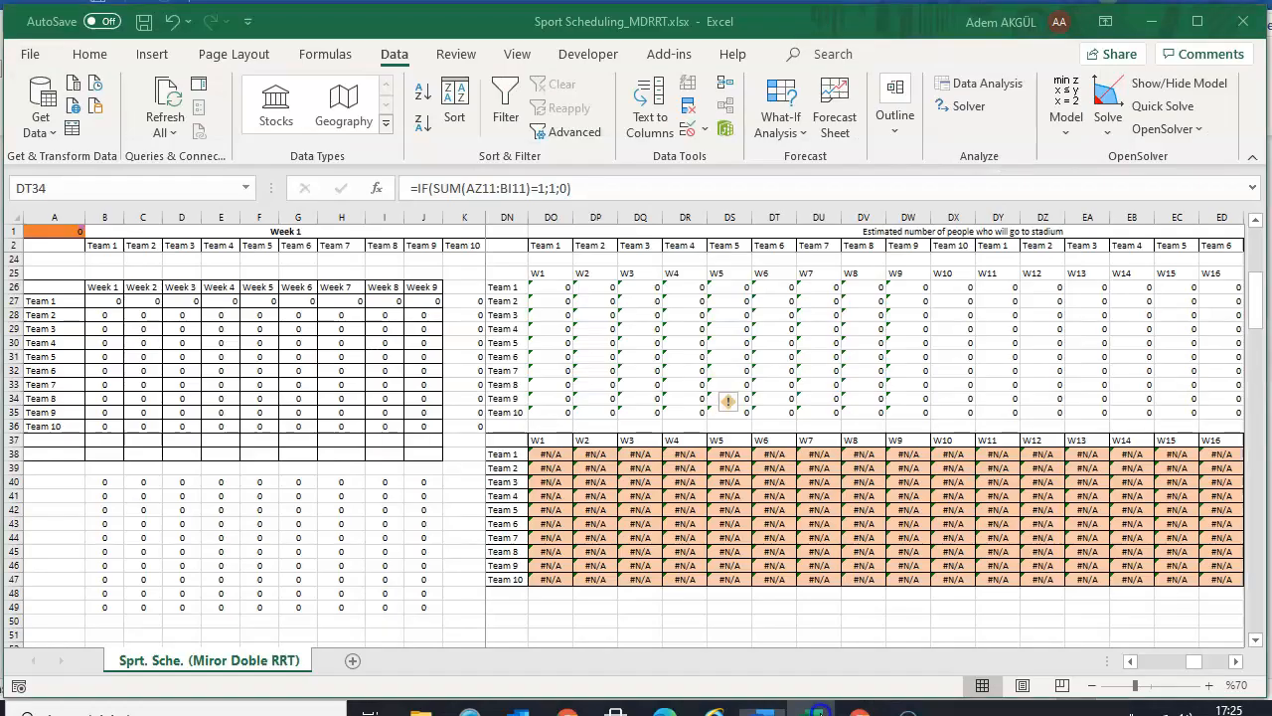
pyautogui.moveTo(1258, 307); pyautogui.dragTo(1259, 308)
pyautogui.moveTo(104, 245); pyautogui.dragTo(1214, 383)
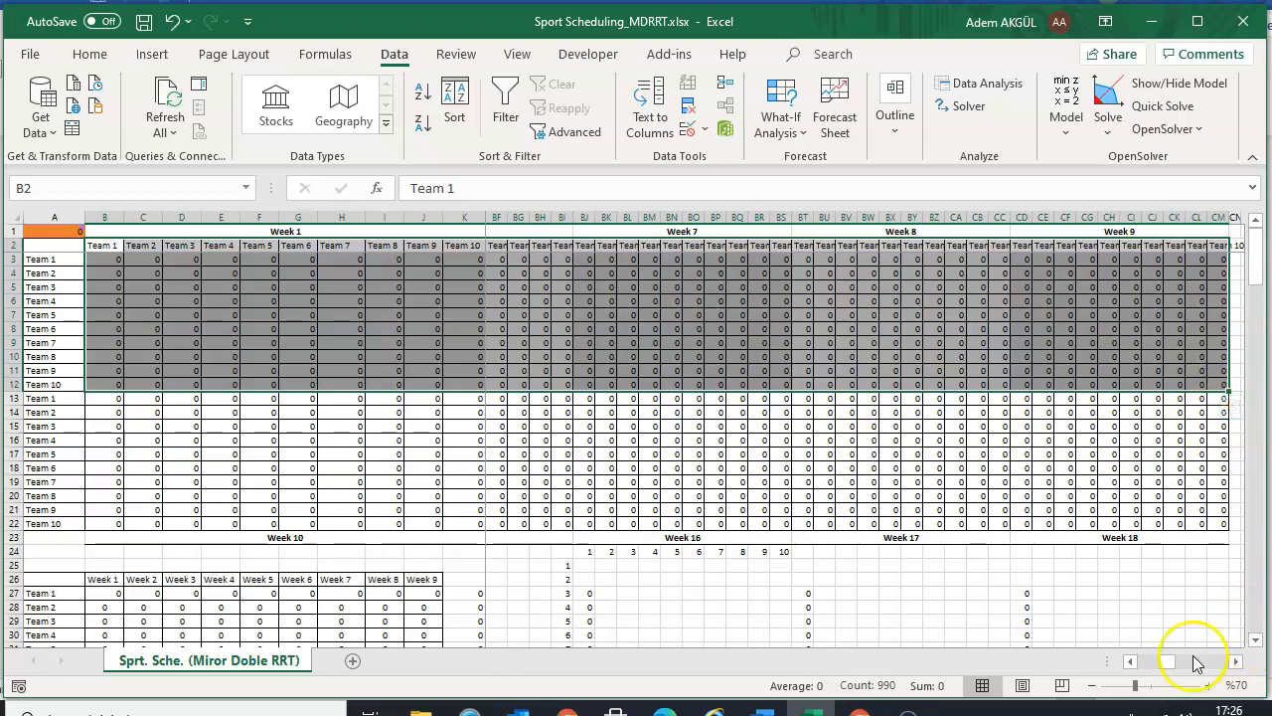
pyautogui.moveTo(1165, 661); pyautogui.dragTo(1092, 661)
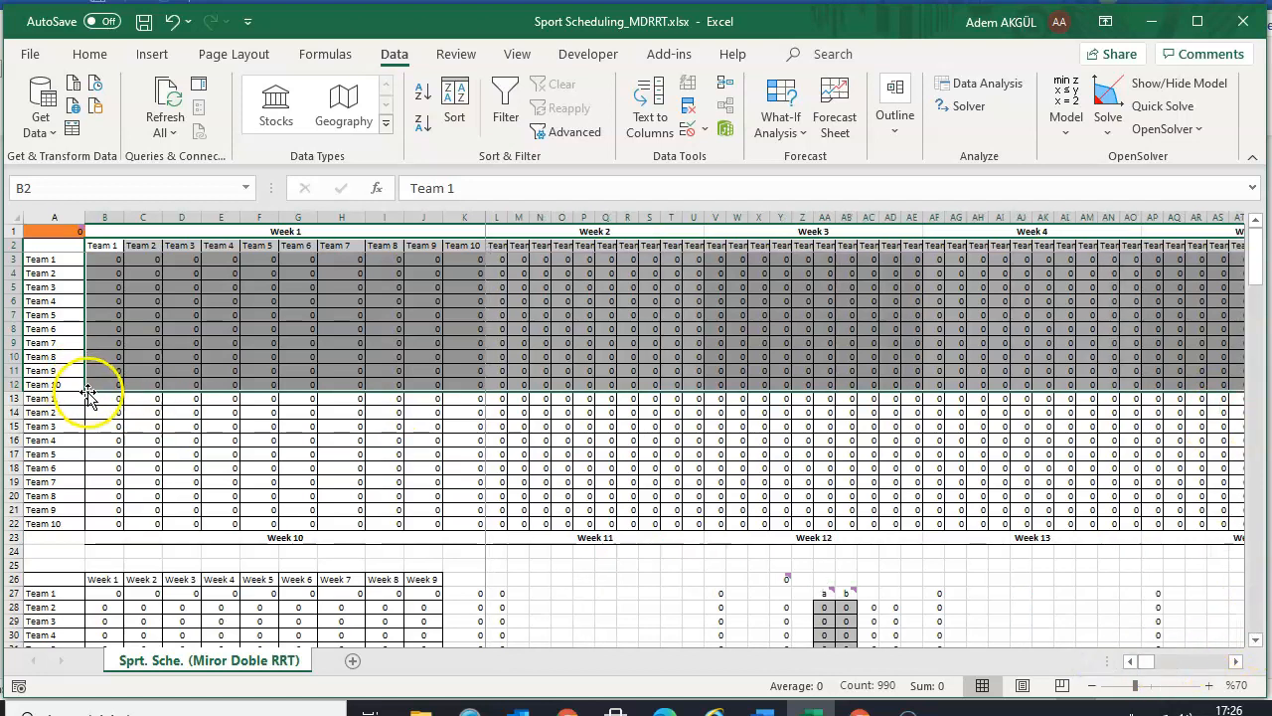
pyautogui.moveTo(104, 398); pyautogui.dragTo(1221, 526)
pyautogui.moveTo(1173, 662); pyautogui.dragTo(1109, 664)
pyautogui.click(579, 497)
# Inspect the Week 1 formulas in cells B13 to B21 one by one to see which row 3 cells they reference
pyautogui.click(102, 398)
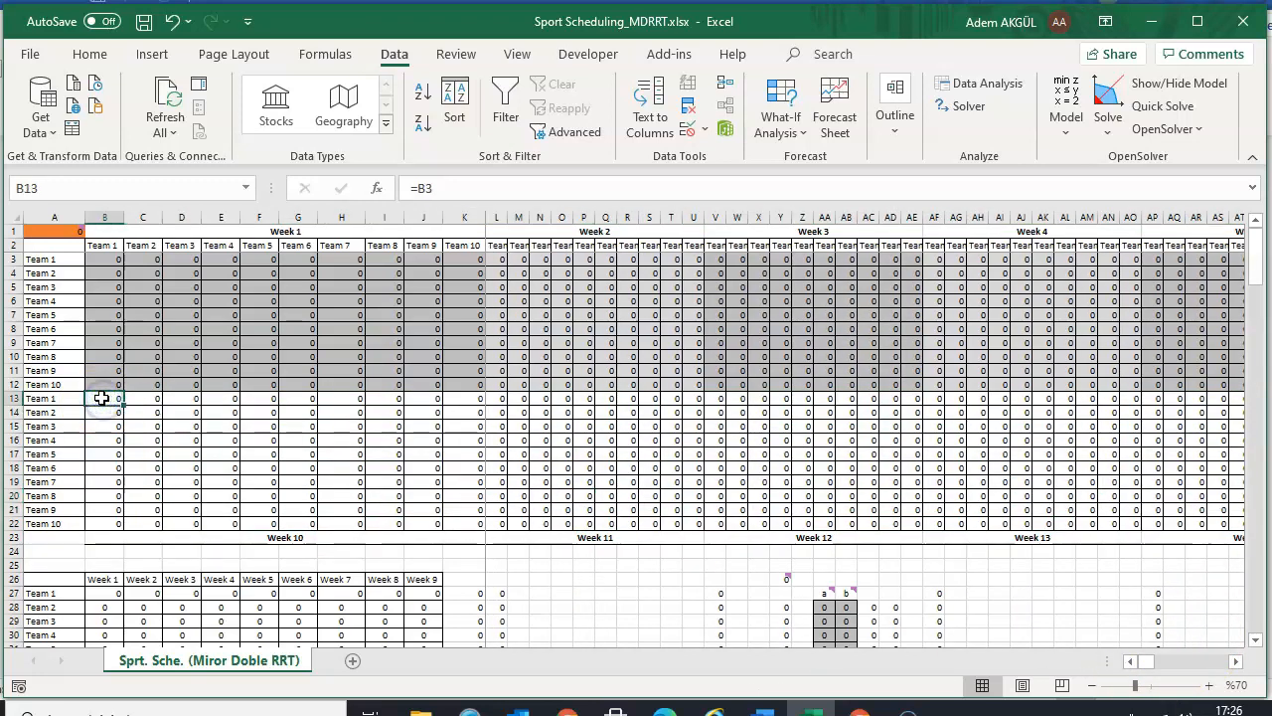
pyautogui.doubleClick(102, 398)
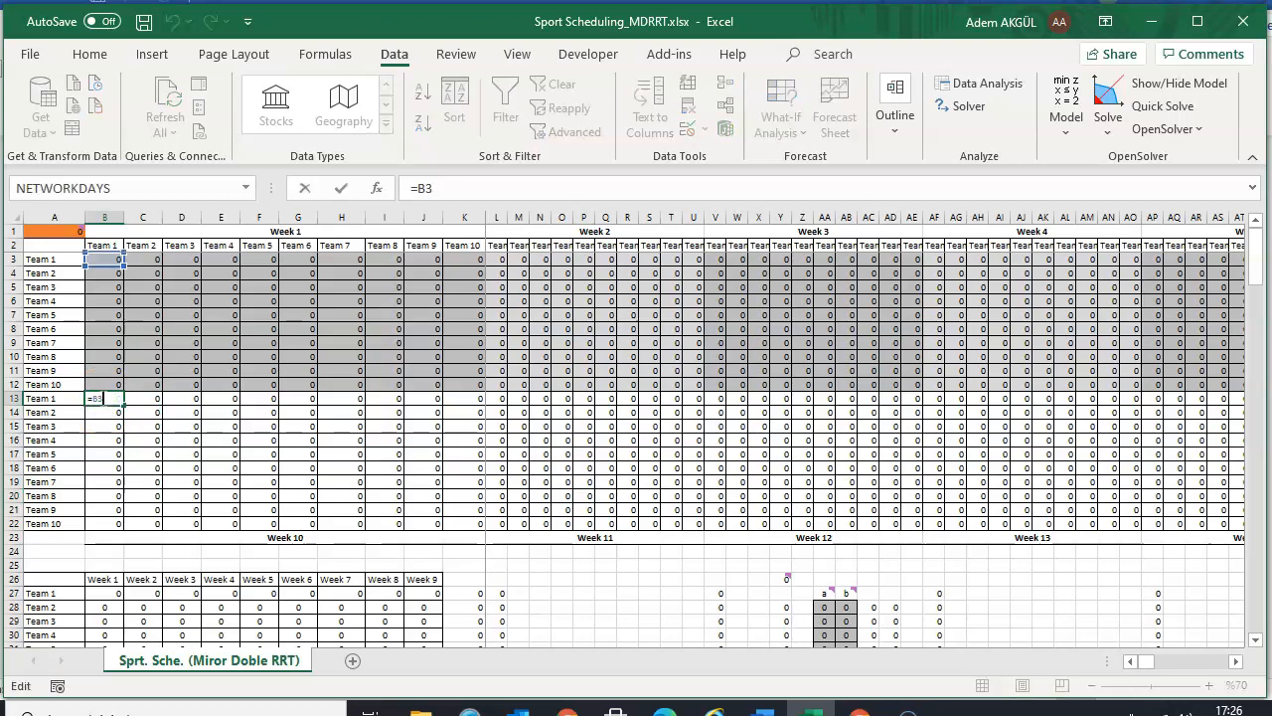
pyautogui.press('Return')
pyautogui.press('F2')
pyautogui.press('Return')
pyautogui.press('F2')
pyautogui.press('Return')
pyautogui.press('F2')
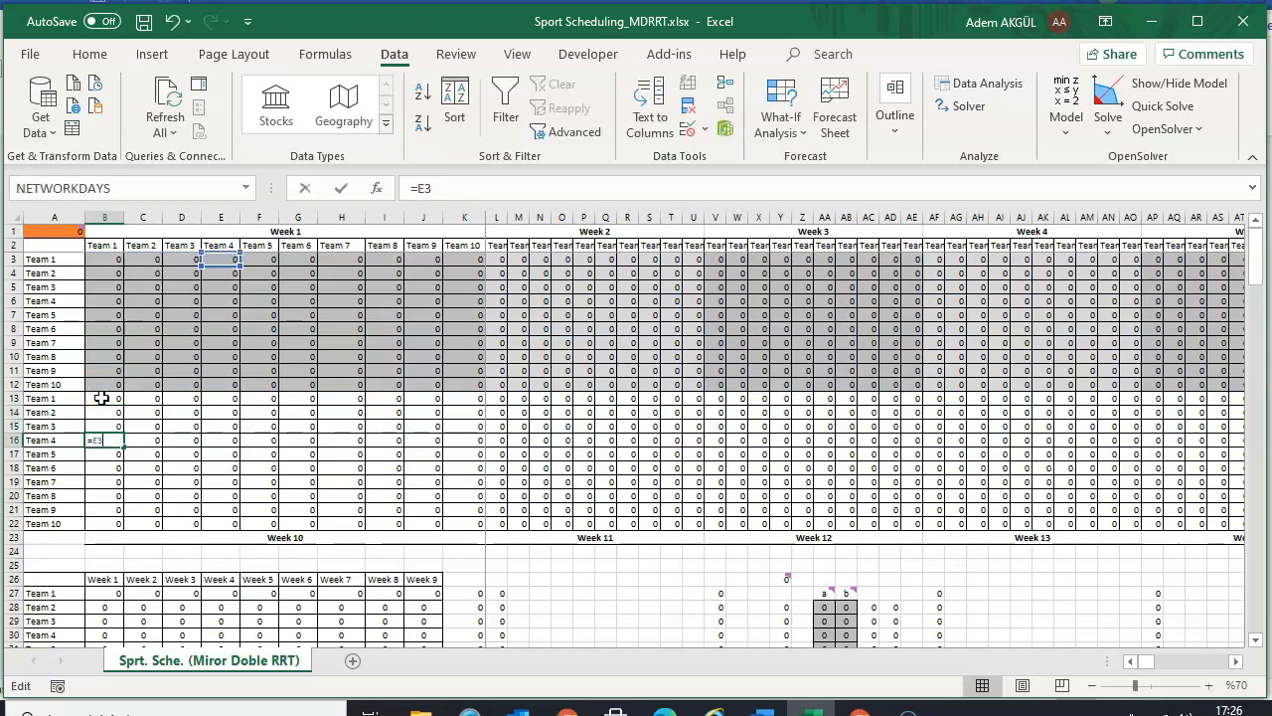
pyautogui.press('Return')
pyautogui.press('F2')
pyautogui.press('Return')
pyautogui.press('F2')
pyautogui.press('Return')
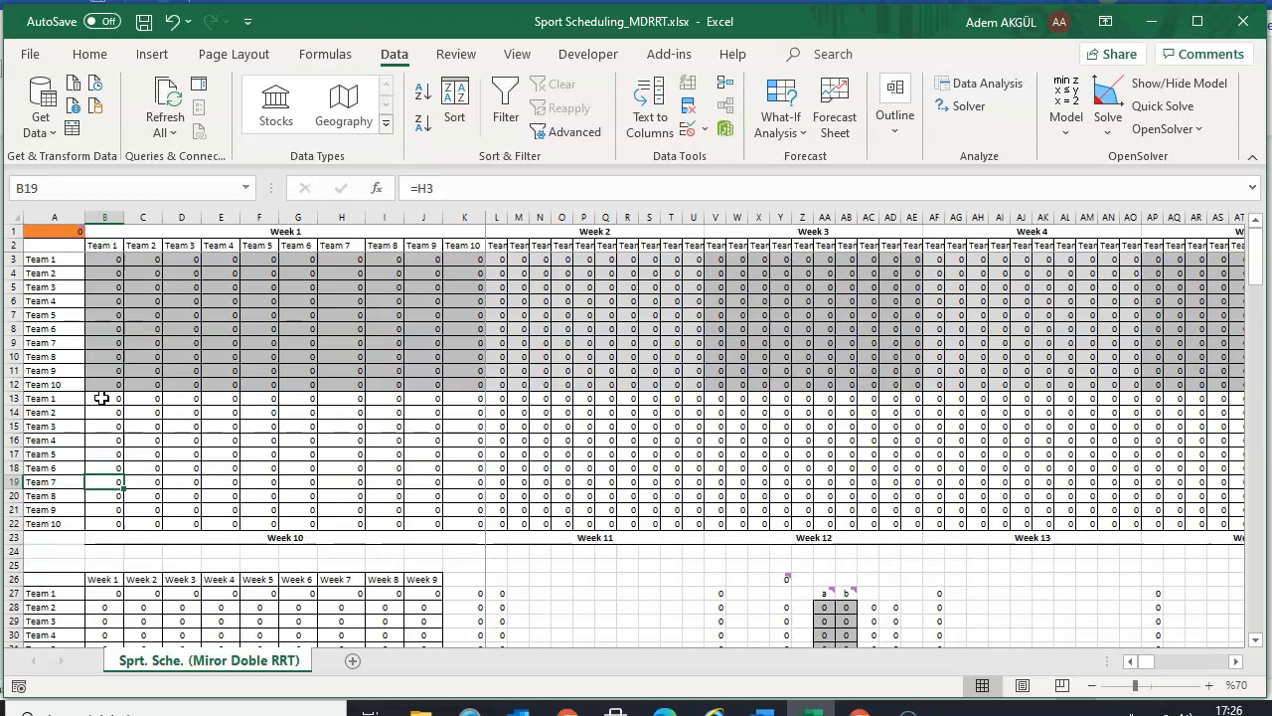
pyautogui.press('Return')
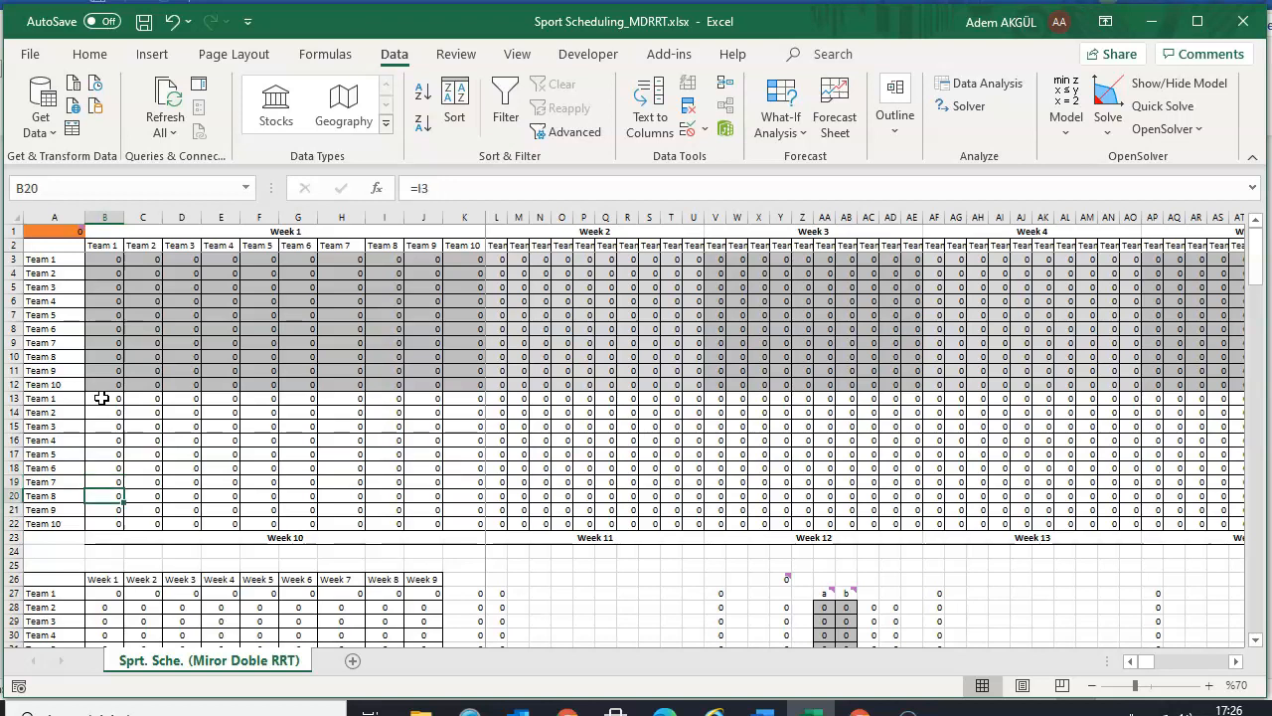
pyautogui.press('F2')
pyautogui.press('Return')
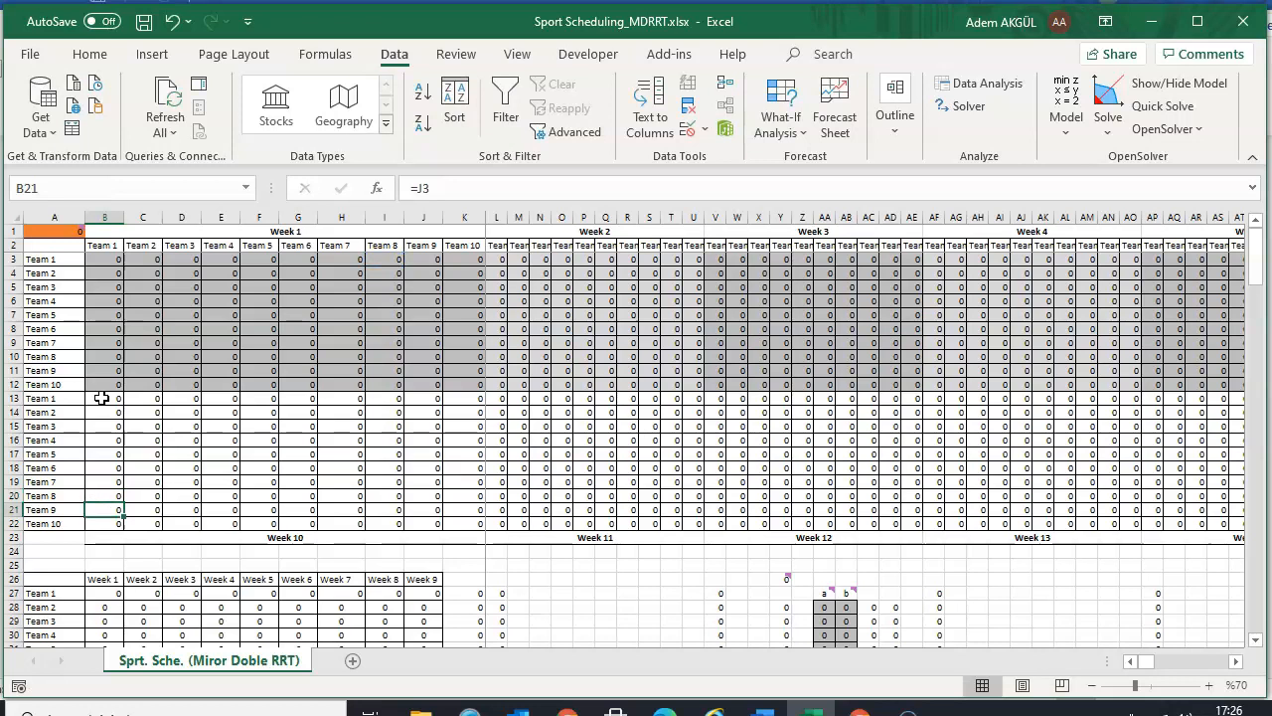
pyautogui.press('F2')
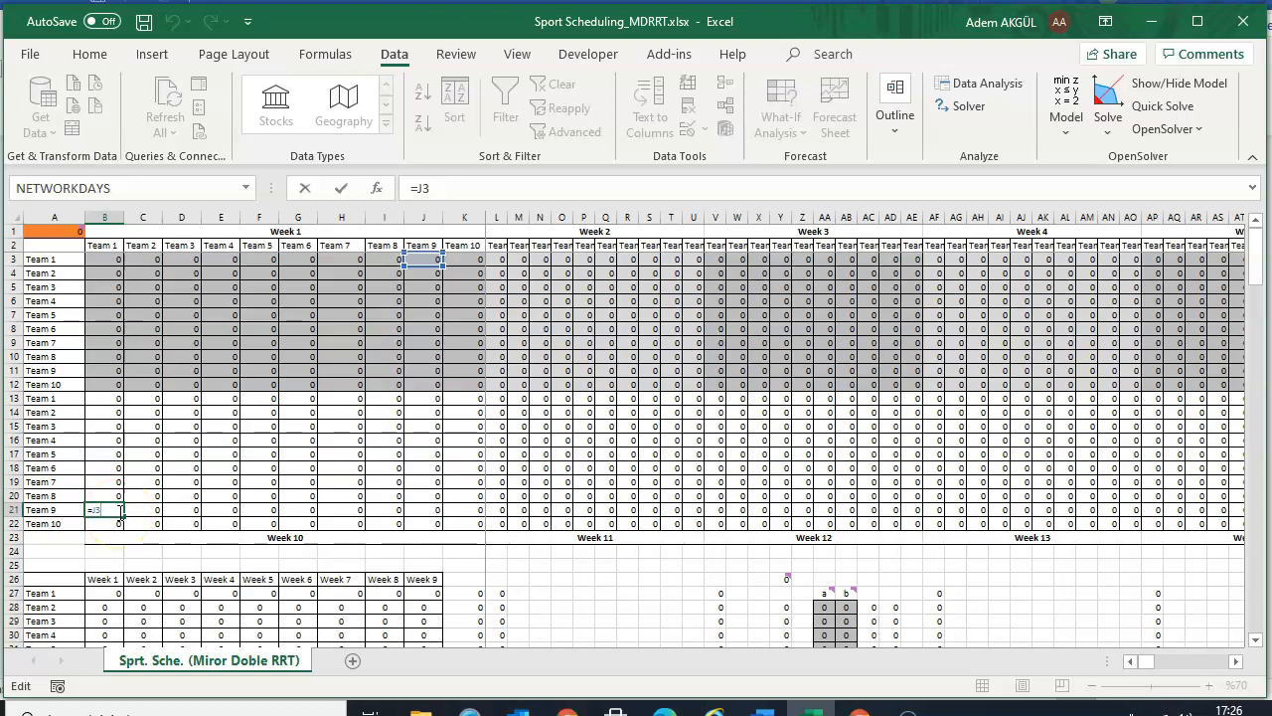
pyautogui.press('Return')
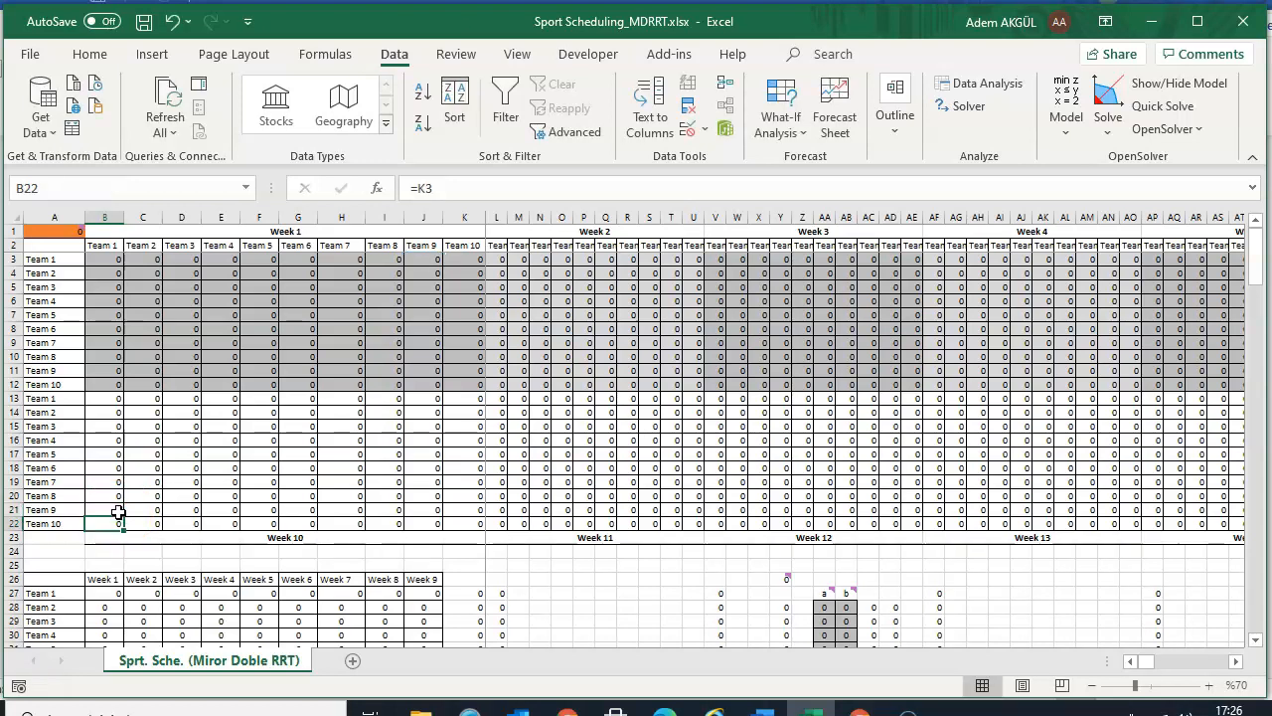
# Compare the formula in B20 with Team 1's Week 1 row B3:K3 and column B3:B12
pyautogui.click(112, 495)
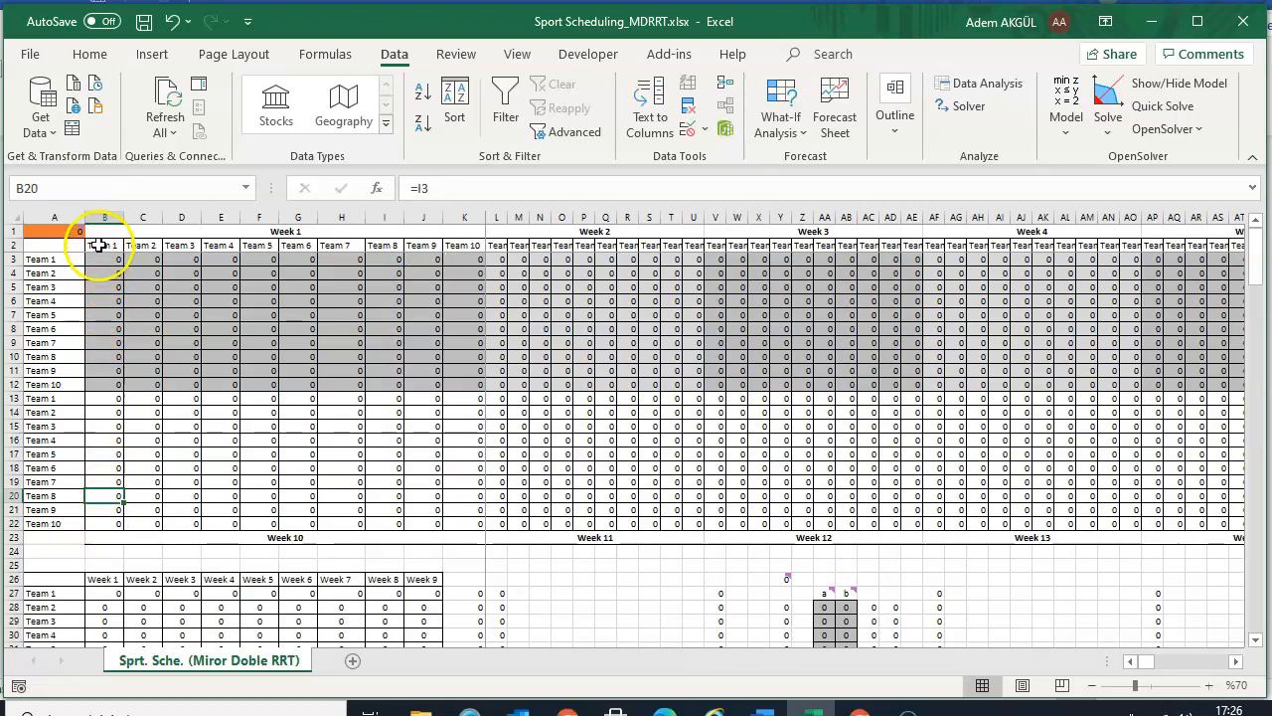
pyautogui.moveTo(99, 257); pyautogui.dragTo(462, 257)
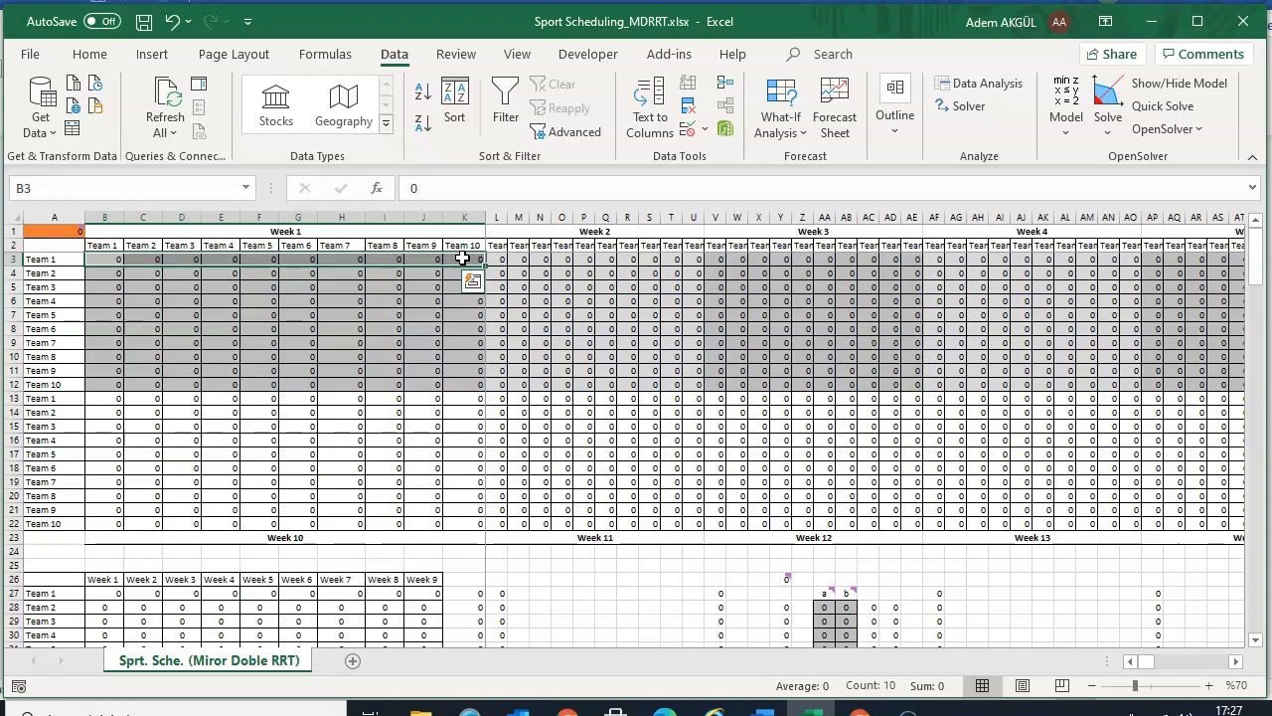
pyautogui.moveTo(109, 384); pyautogui.dragTo(117, 259)
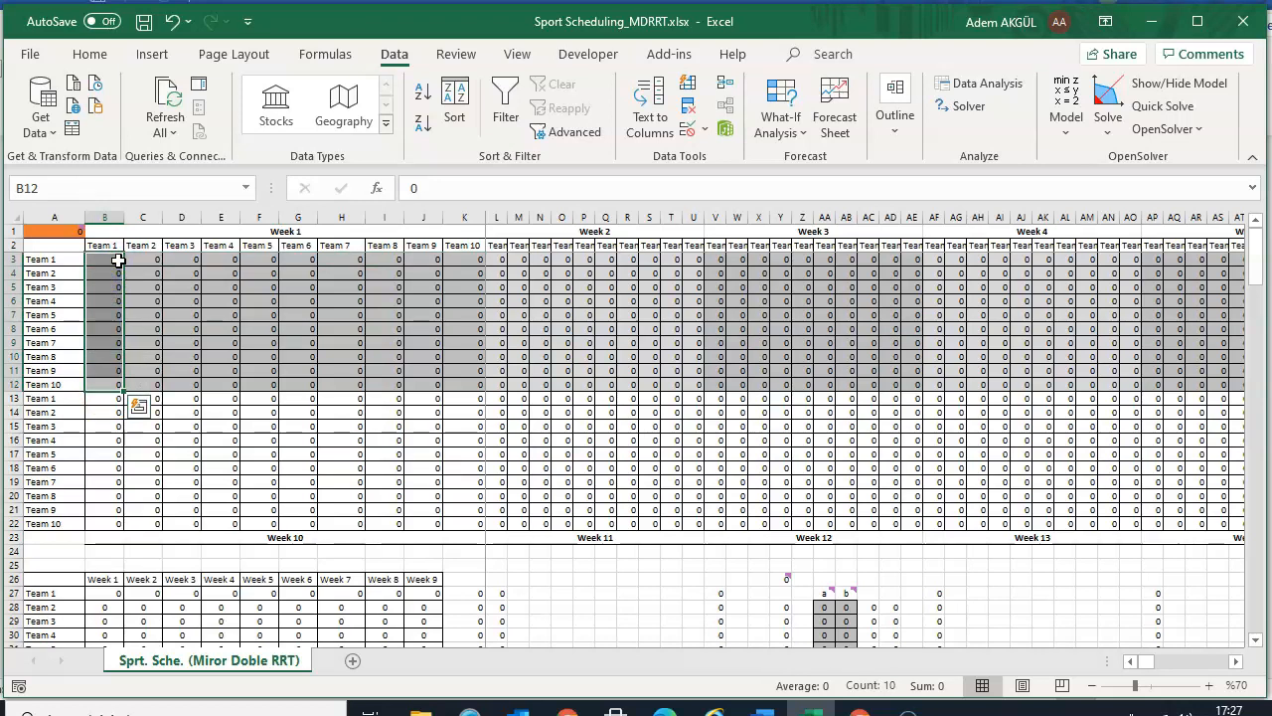
# Examine the B40:J49 block and trace the references in B40's formula to cells B27 and DC3
pyautogui.scroll(-8, 142, 442)
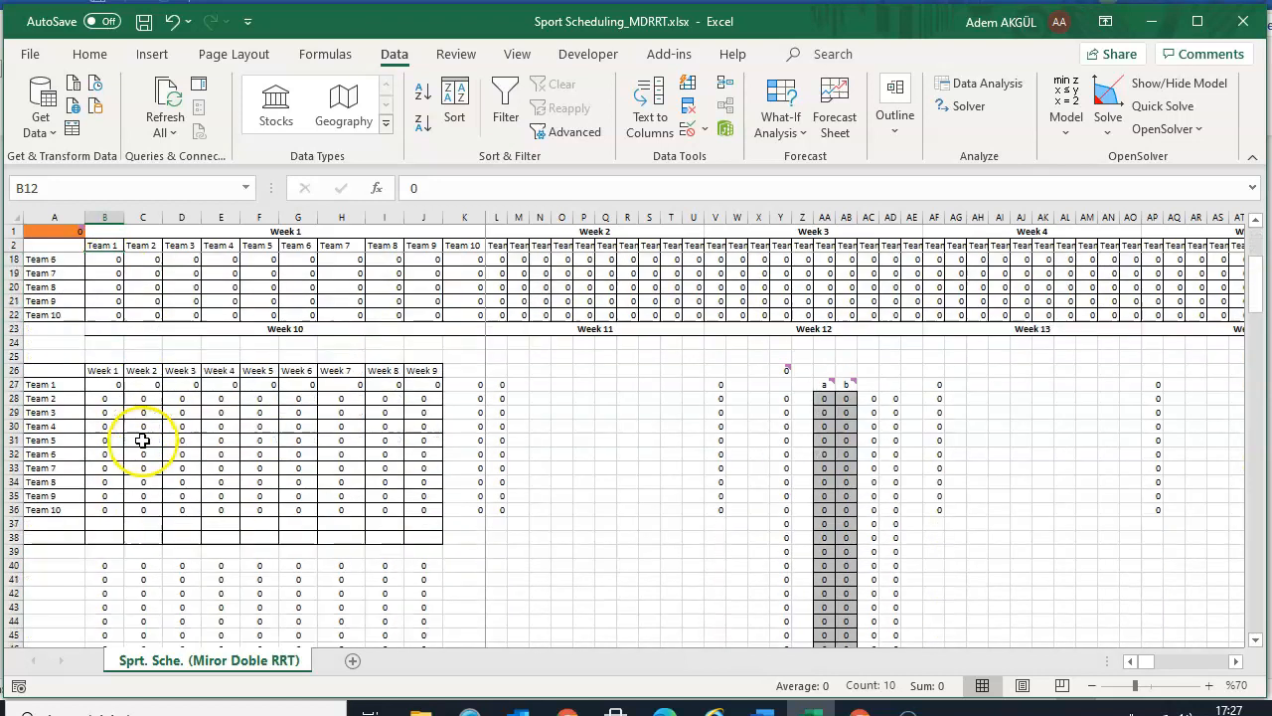
pyautogui.moveTo(105, 440); pyautogui.dragTo(411, 560)
pyautogui.click(106, 440)
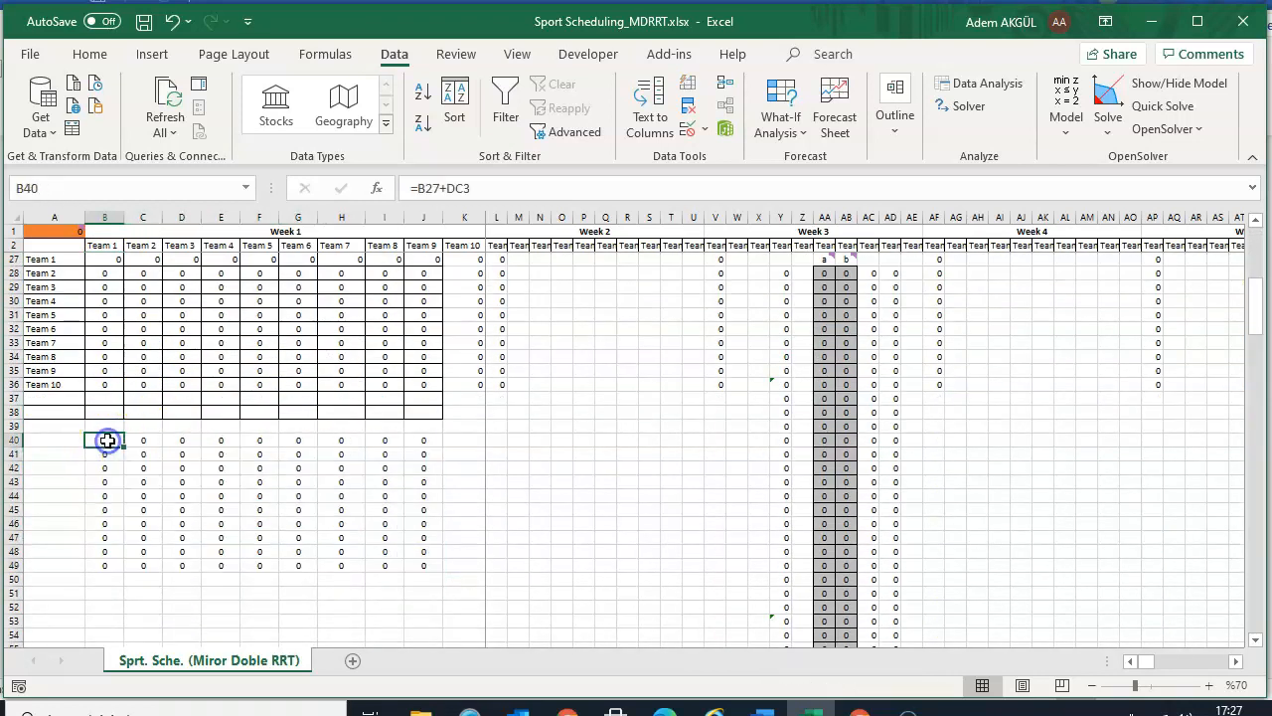
pyautogui.doubleClick(107, 439)
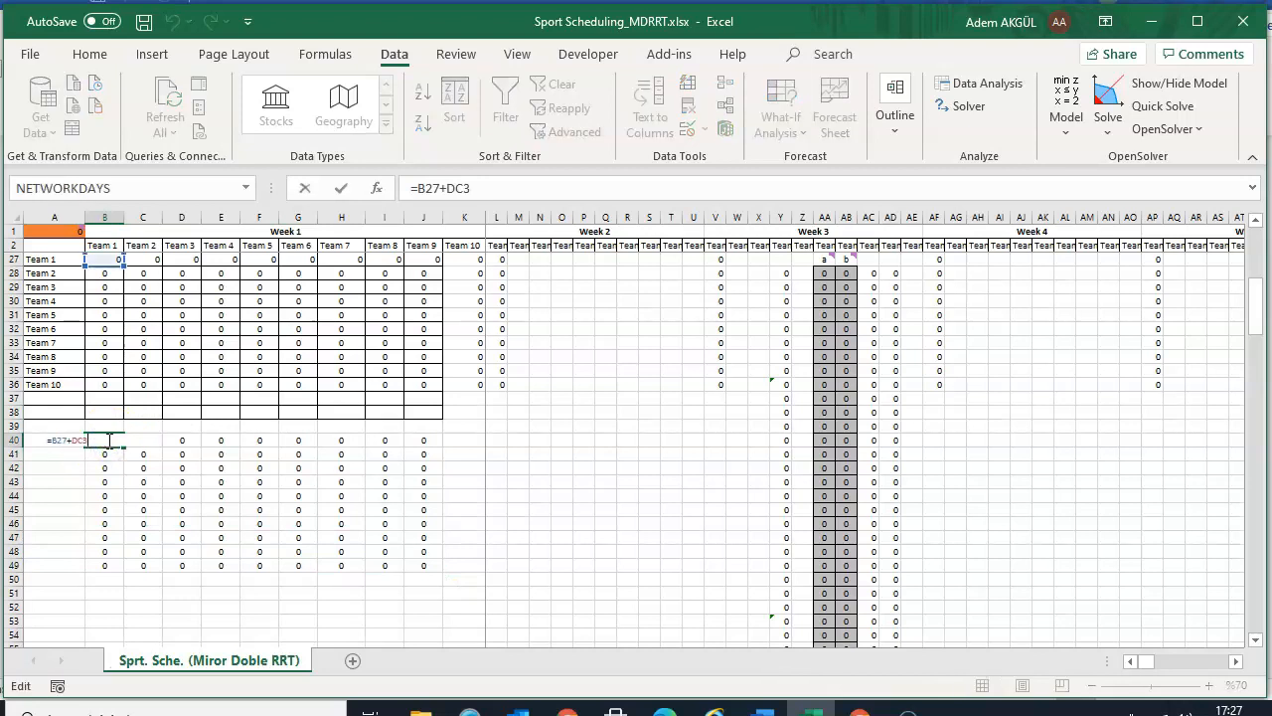
pyautogui.scroll(4, 63, 440)
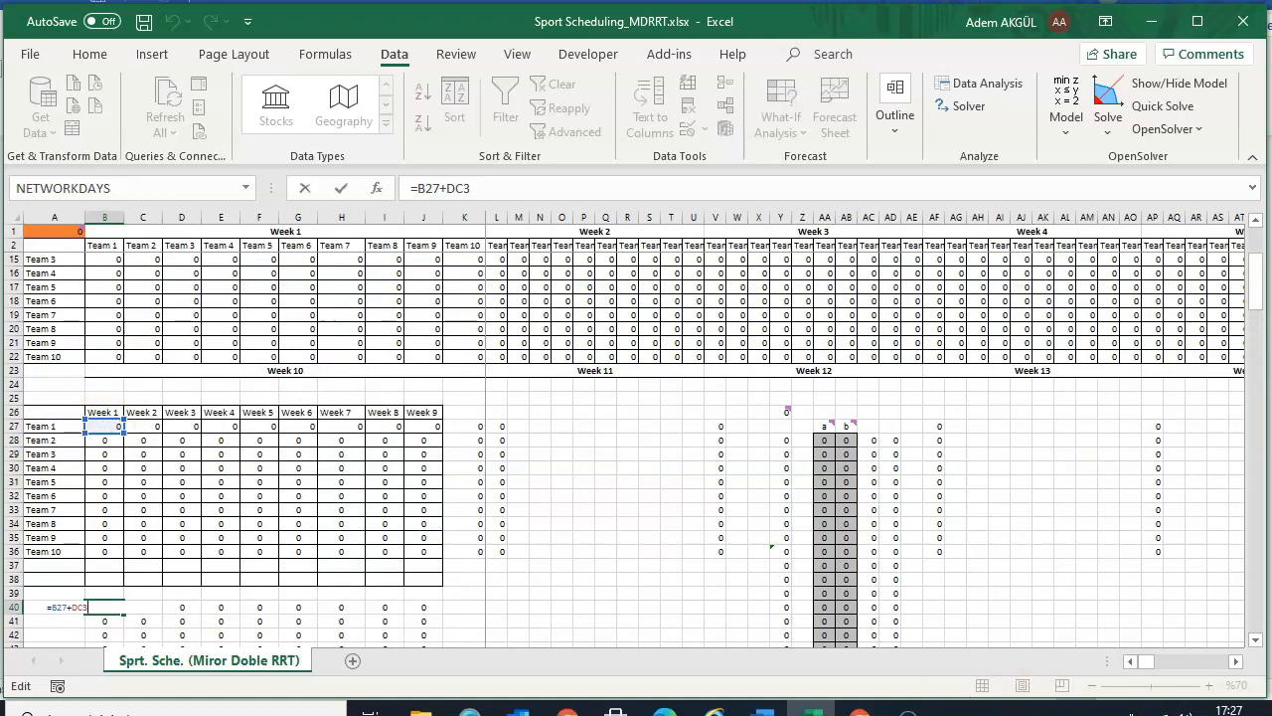
pyautogui.moveTo(1143, 662); pyautogui.dragTo(1188, 664)
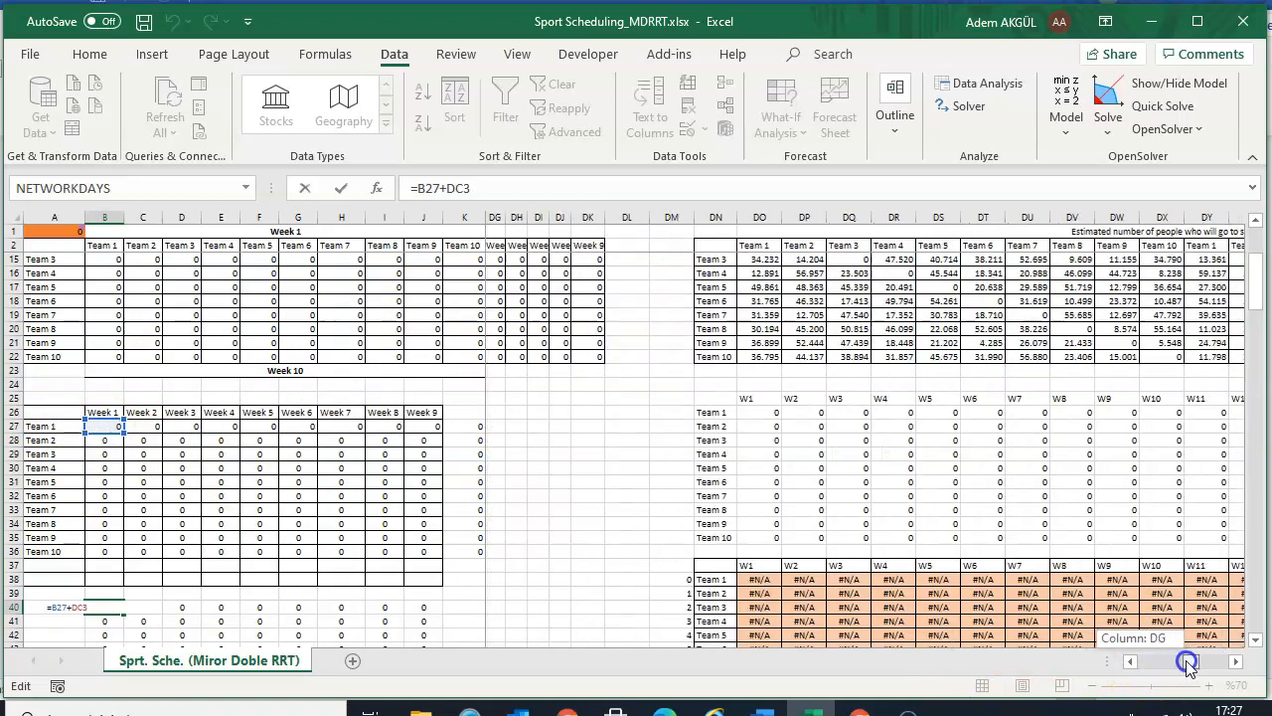
pyautogui.scroll(4, 1078, 605)
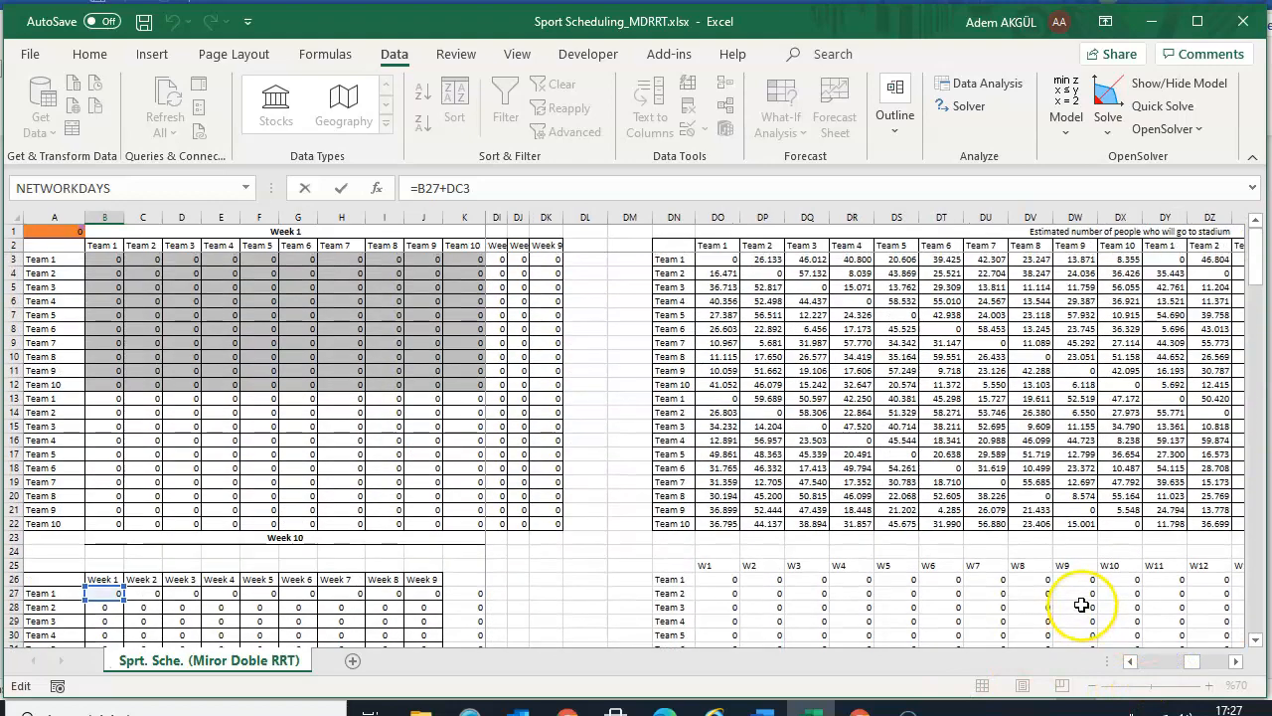
pyautogui.click(1130, 661)
pyautogui.click(1131, 662)
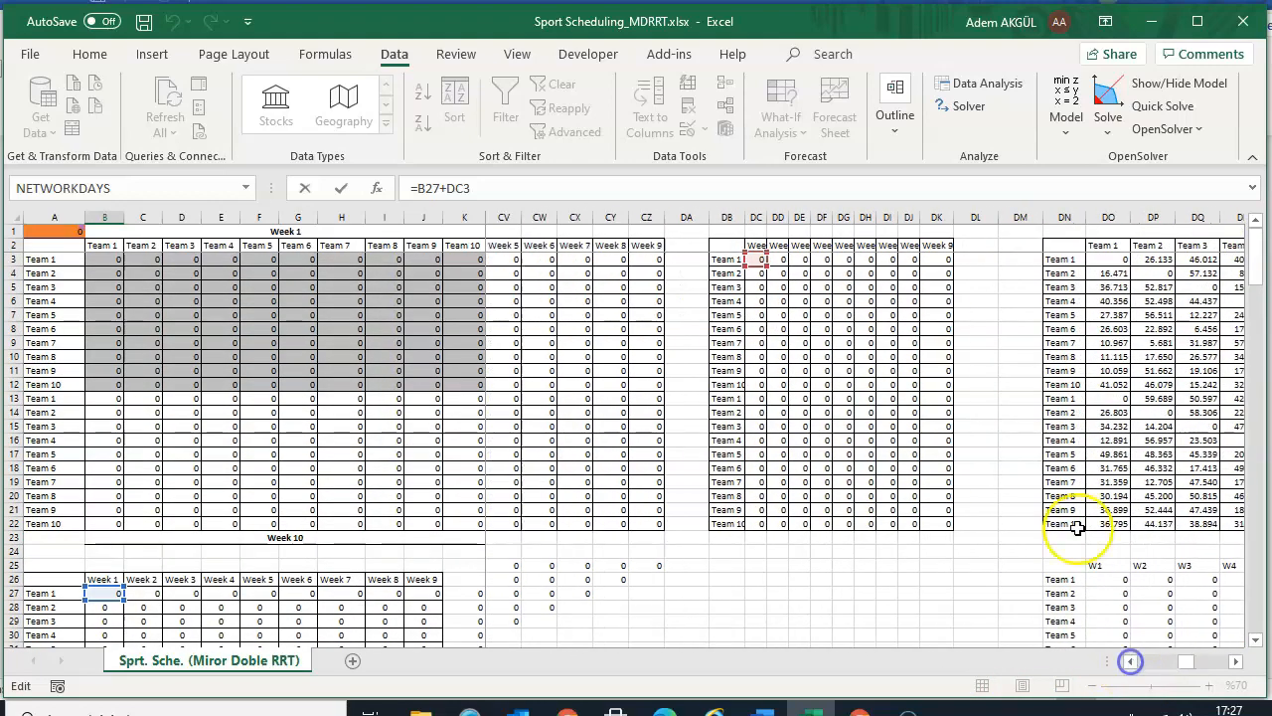
pyautogui.press('Return')
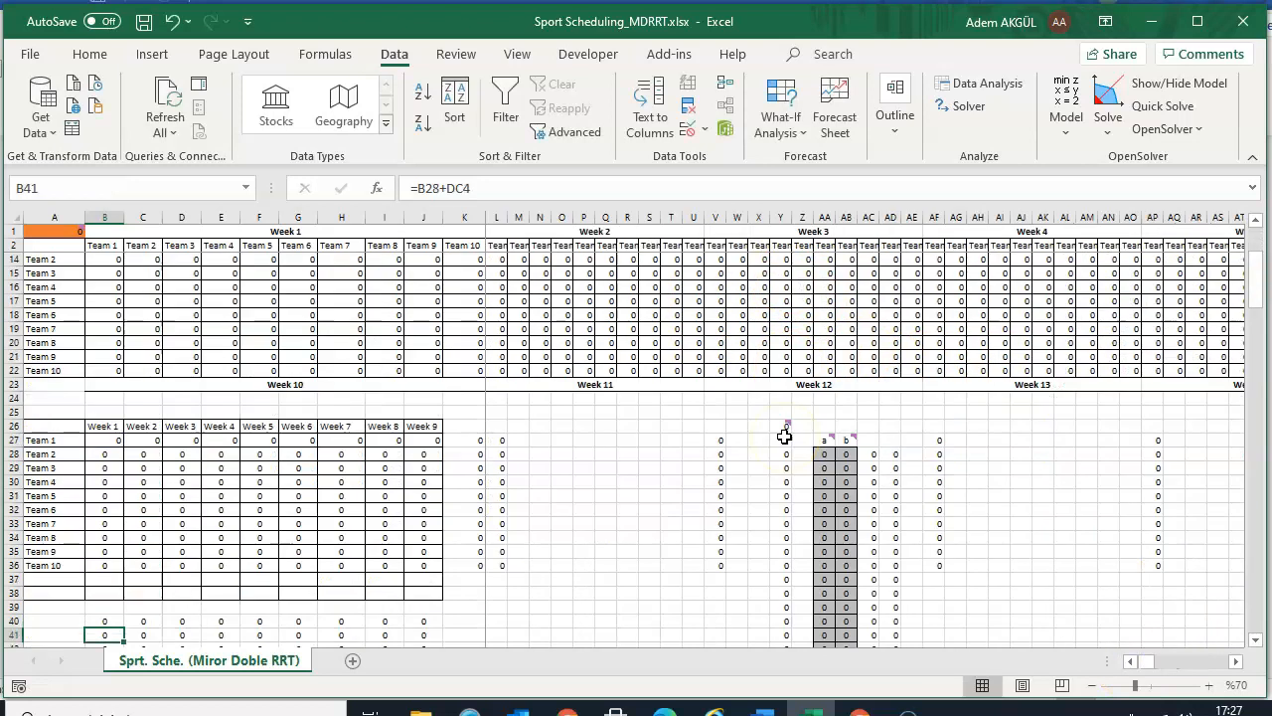
# Recheck the formula in B40, and view the Week 1 sum formula for Team 1 in B27
pyautogui.moveTo(1151, 663); pyautogui.dragTo(1153, 667)
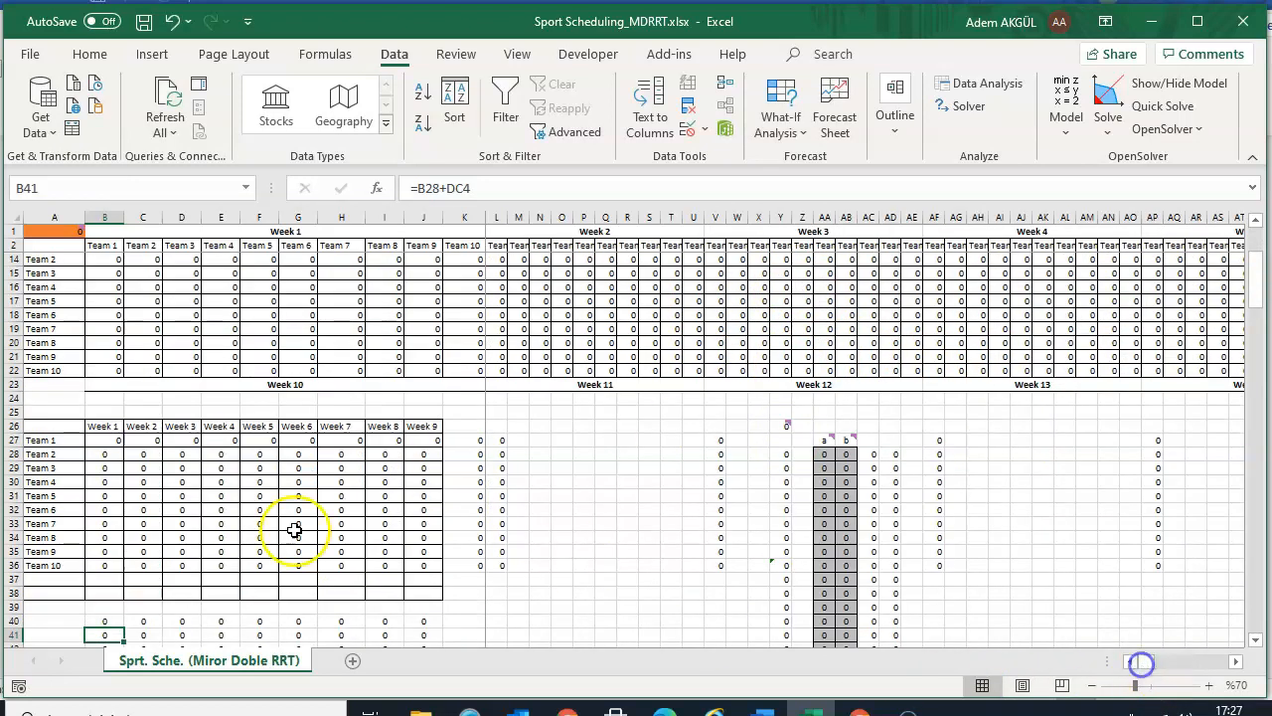
pyautogui.scroll(-4, 268, 532)
pyautogui.click(109, 454)
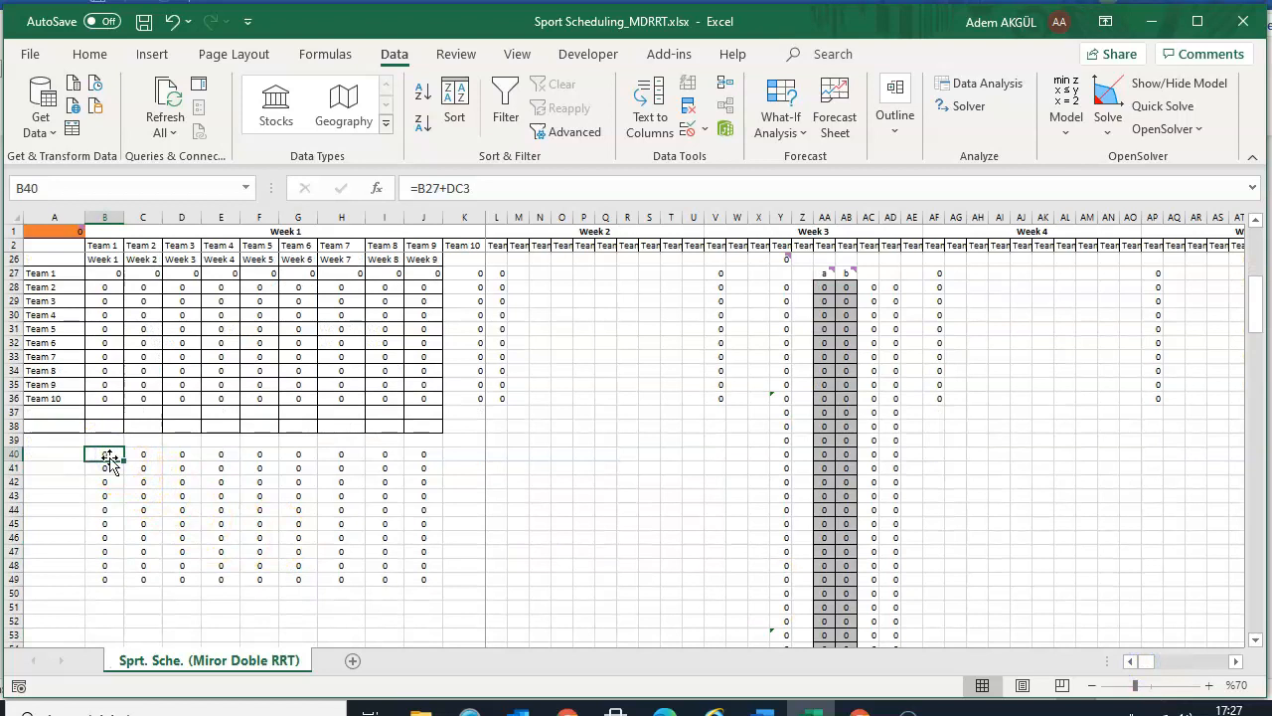
pyautogui.doubleClick(110, 454)
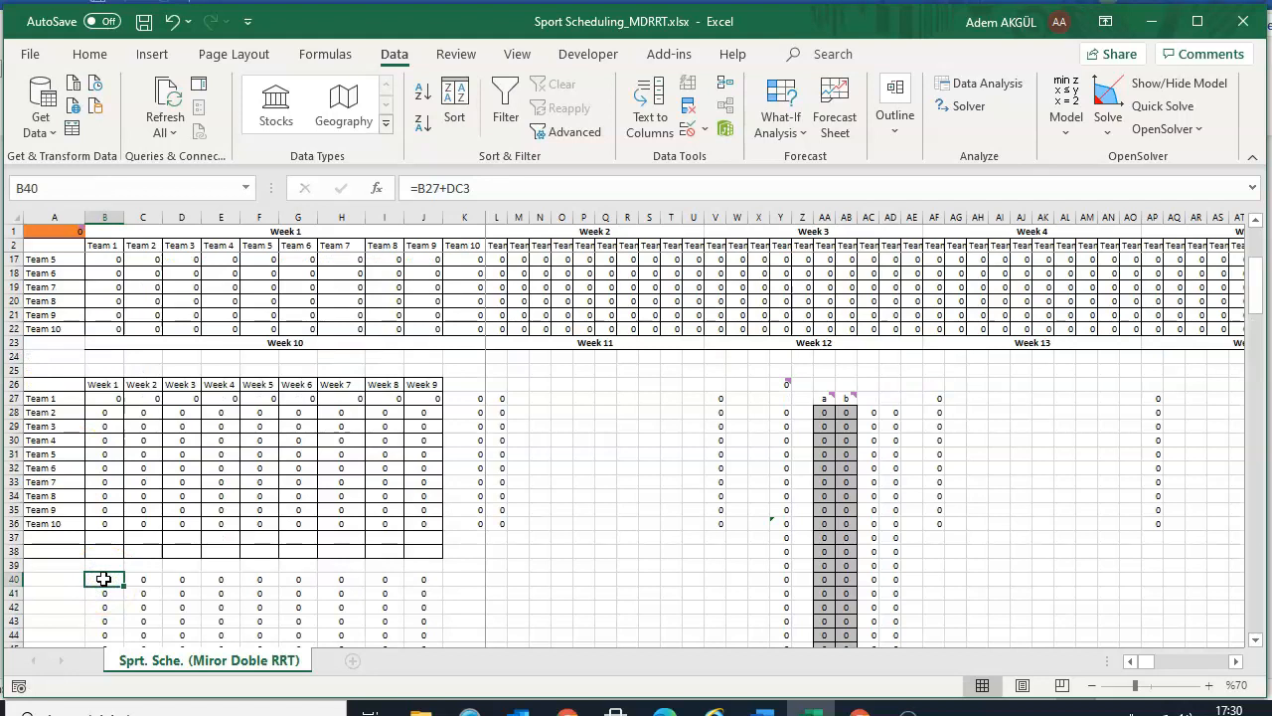
pyautogui.doubleClick(103, 579)
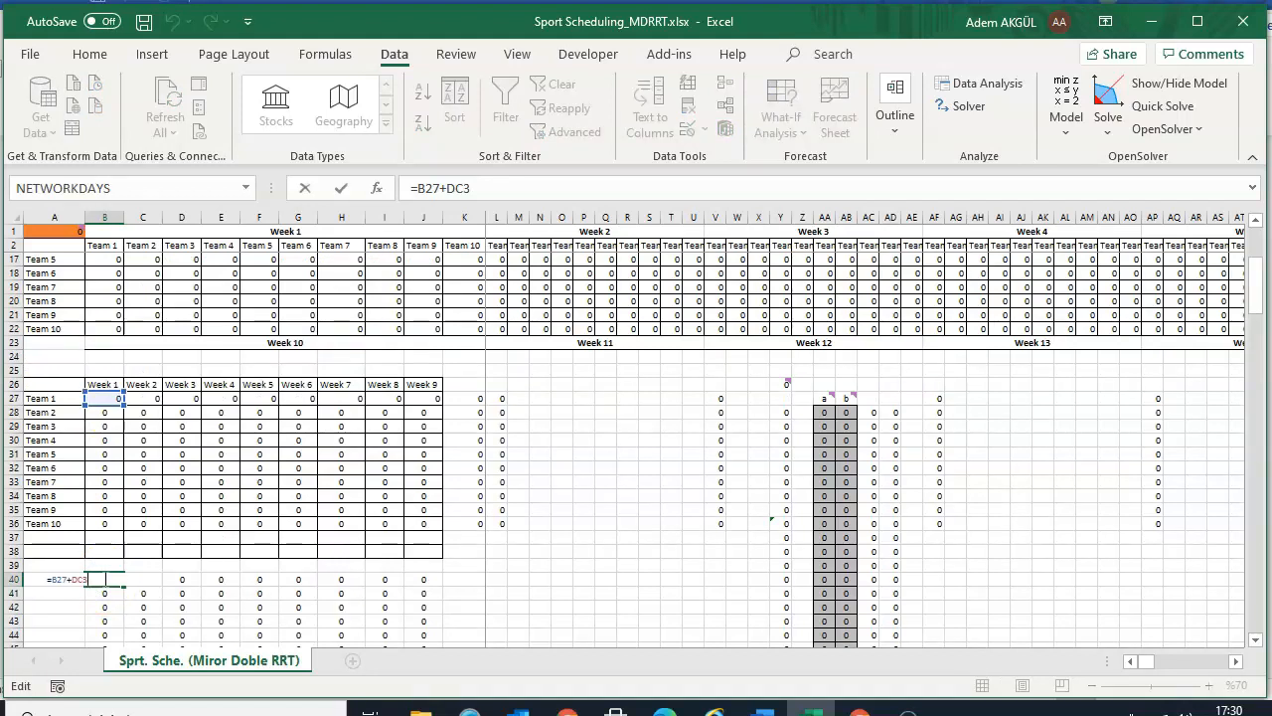
pyautogui.press('Return')
pyautogui.click(108, 398)
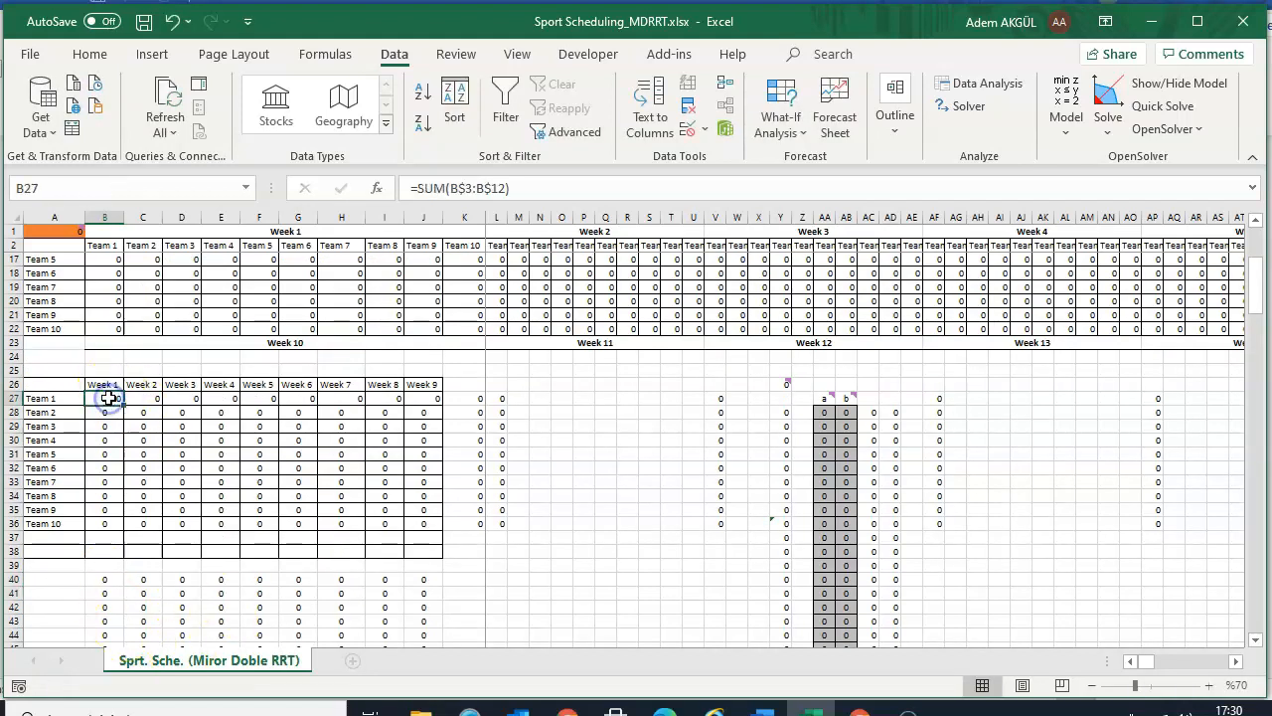
# Trace the reference of the sum formula in B27 to Team 1's Week 1 column B3:B12
pyautogui.doubleClick(107, 398)
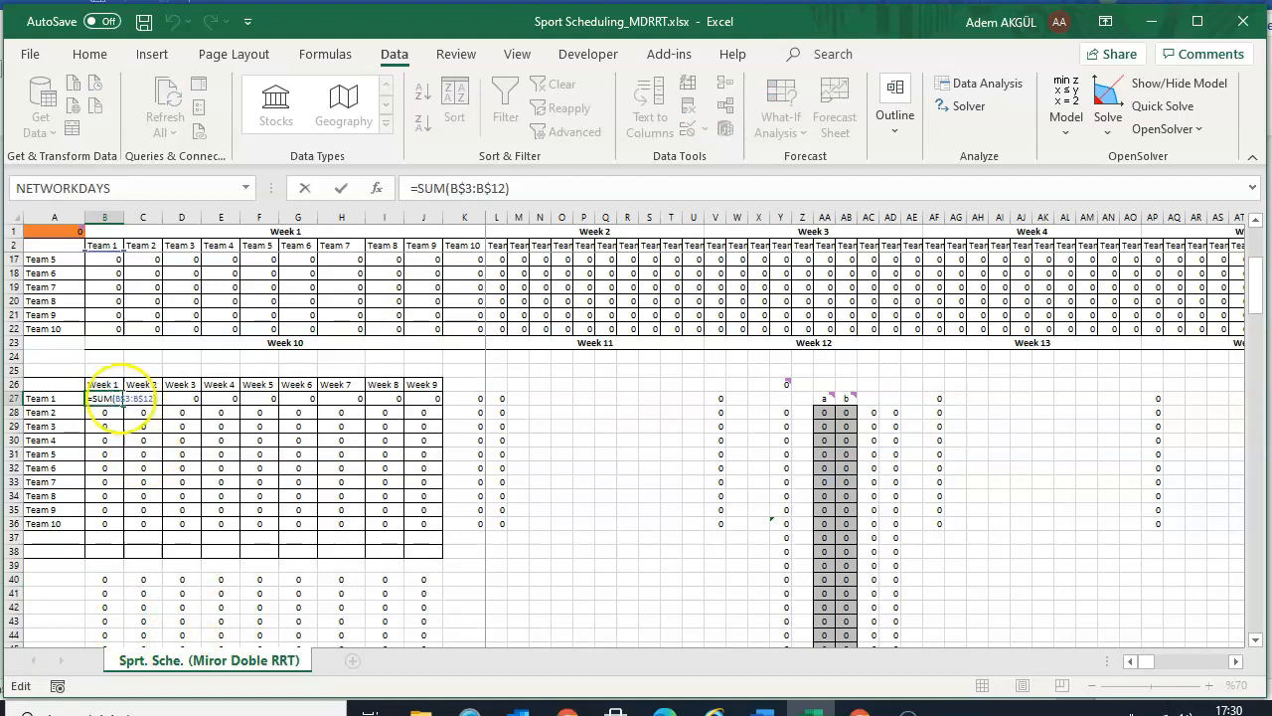
pyautogui.scroll(5, 113, 392)
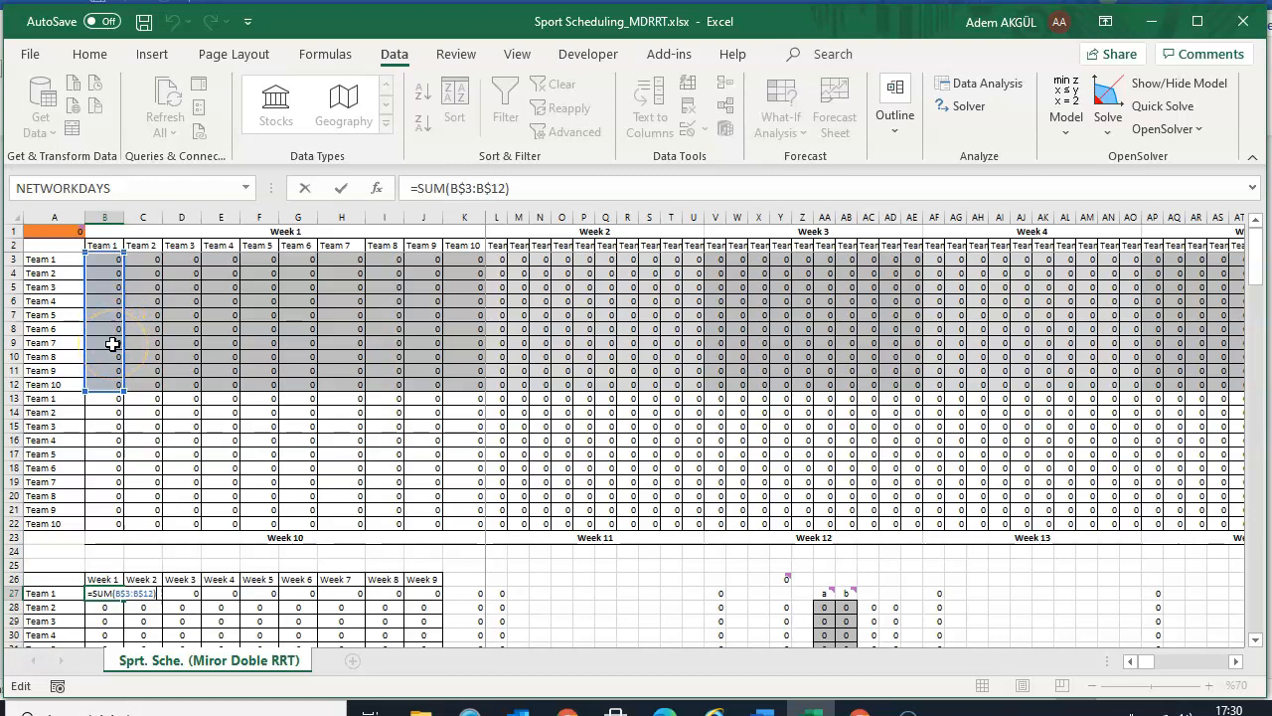
pyautogui.press('Return')
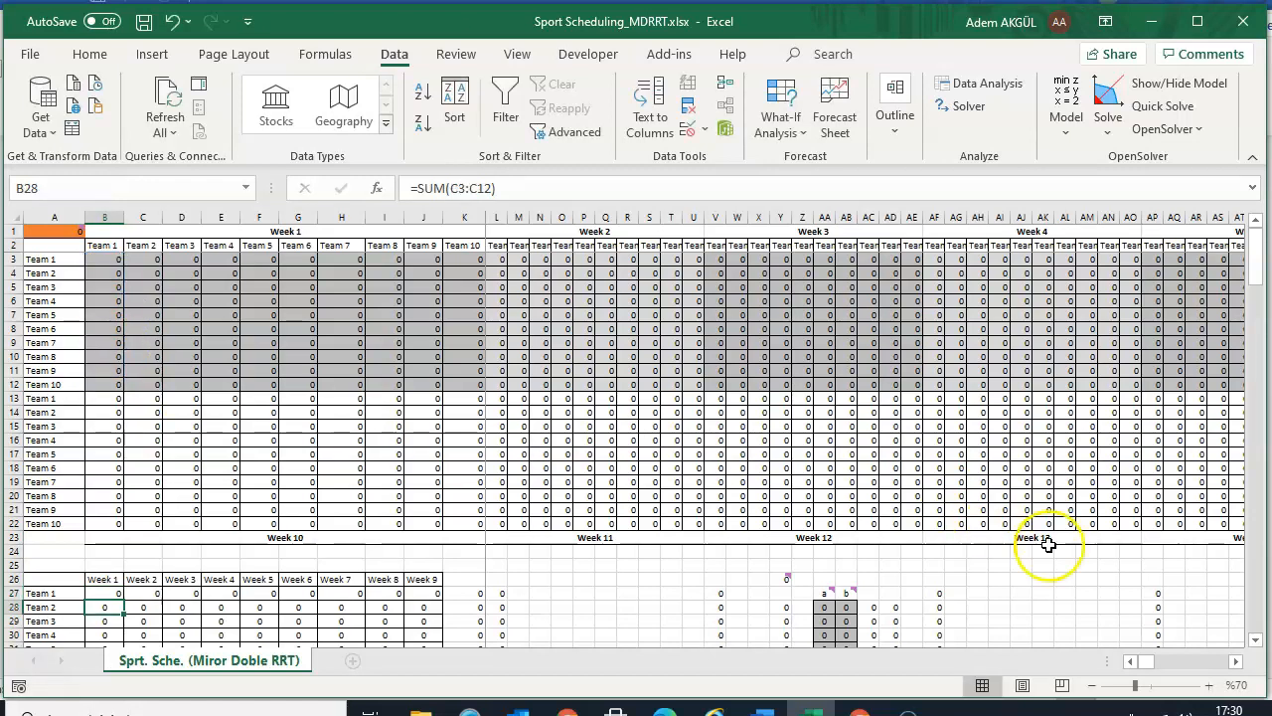
# Inspect the sum formula in DC3 and trace its reference to Team 1's Week 1 row B3:K3
pyautogui.moveTo(1148, 662); pyautogui.dragTo(1183, 664)
pyautogui.click(1200, 260)
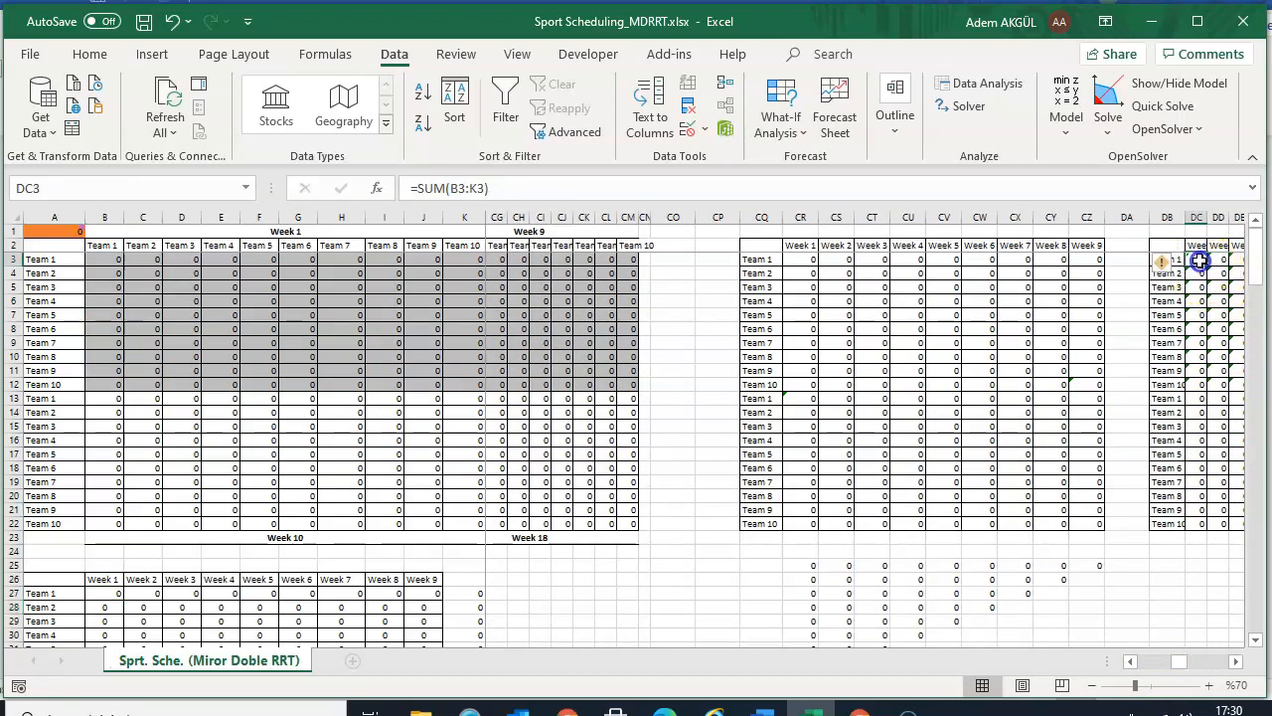
pyautogui.doubleClick(1200, 259)
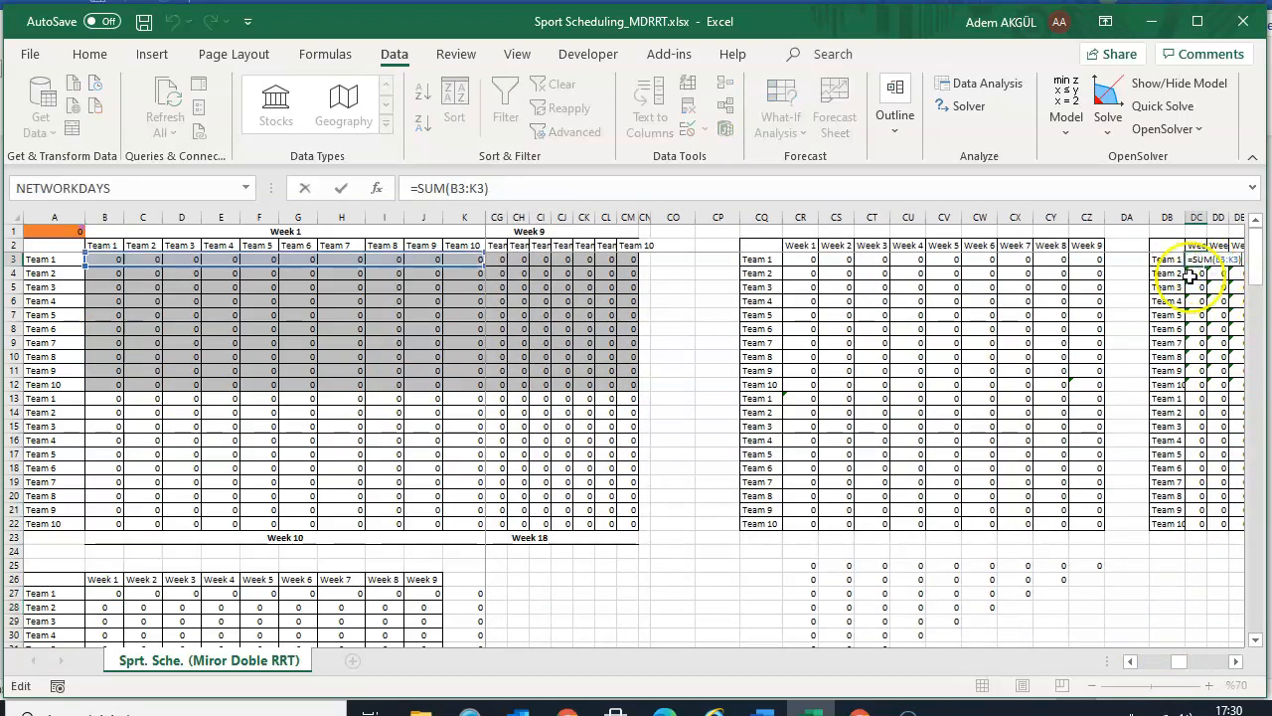
pyautogui.moveTo(1185, 668); pyautogui.dragTo(1143, 664)
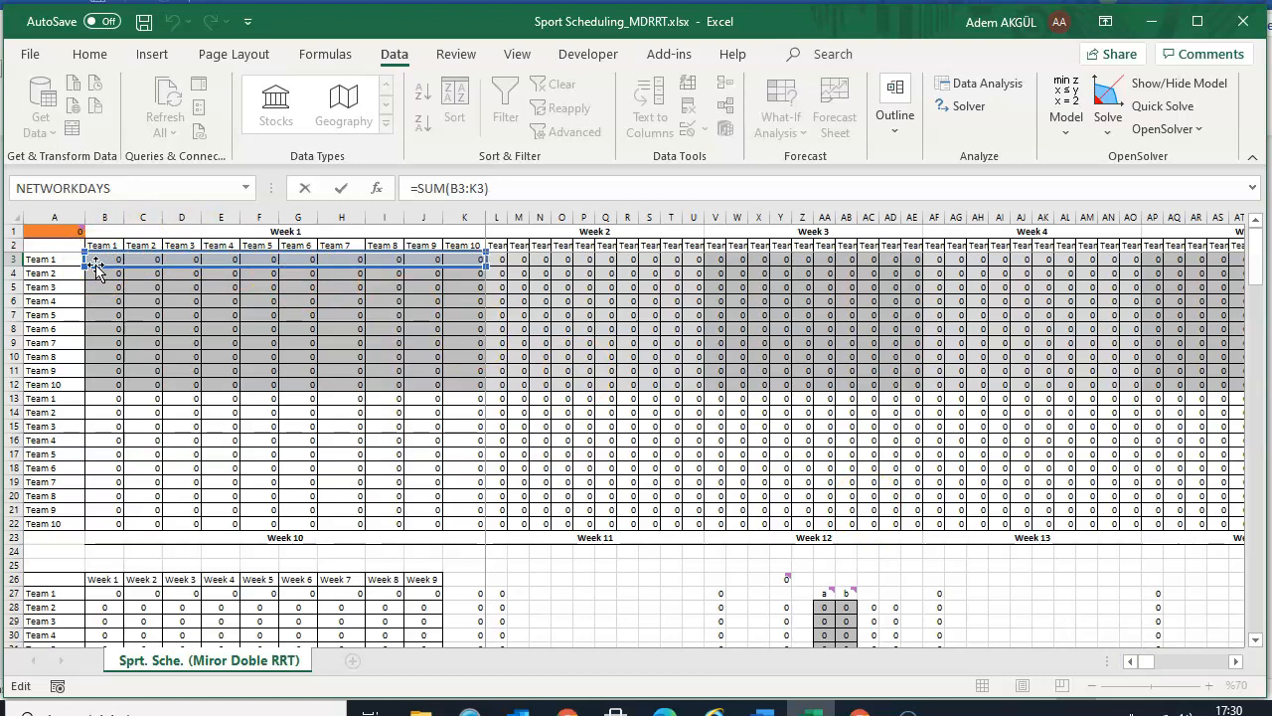
pyautogui.press('Return')
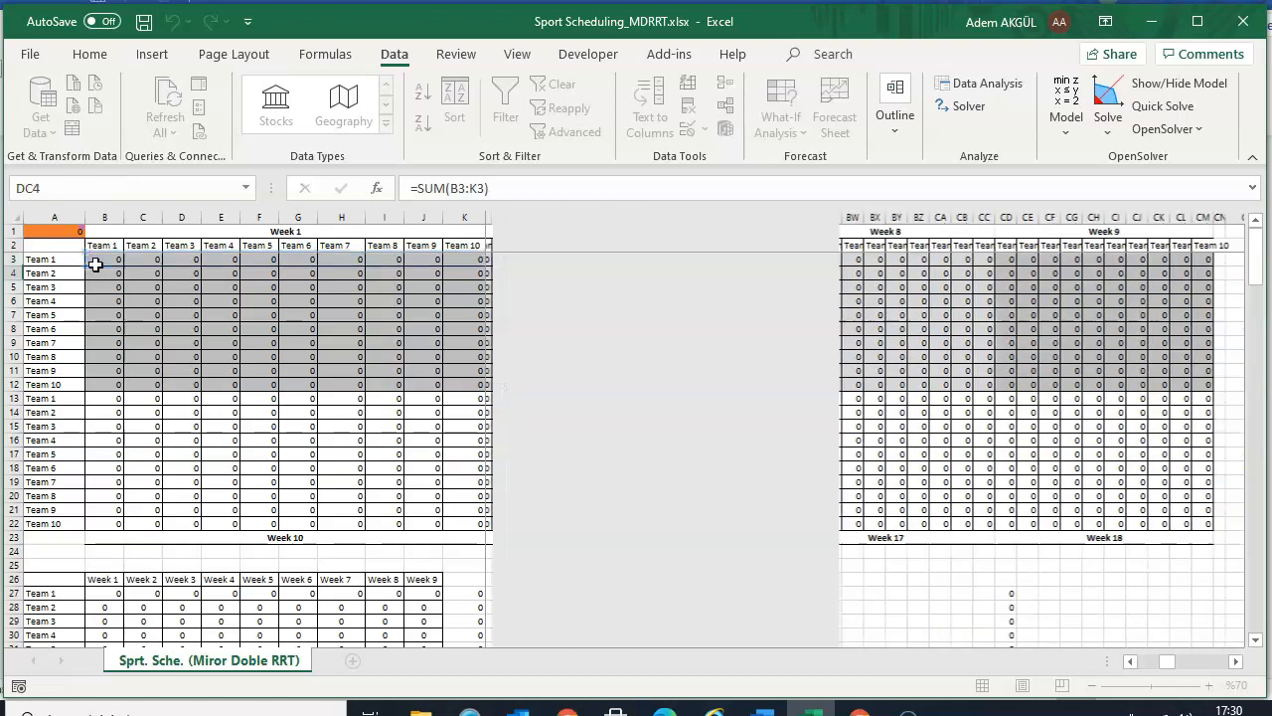
# Return to the constraint block below the weekly sums and highlight the range B40:J49
pyautogui.moveTo(1167, 666); pyautogui.dragTo(1081, 663)
pyautogui.scroll(-3, 182, 521)
pyautogui.scroll(-5, 182, 521)
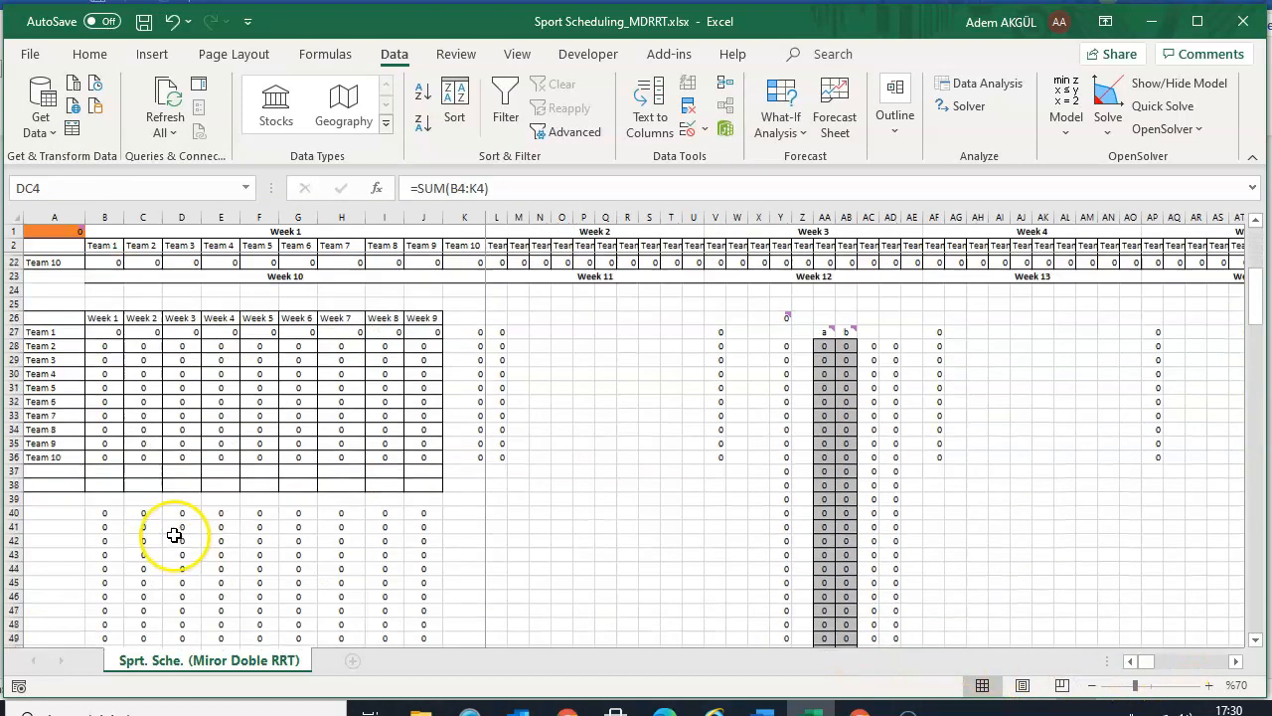
pyautogui.moveTo(103, 440); pyautogui.dragTo(412, 559)
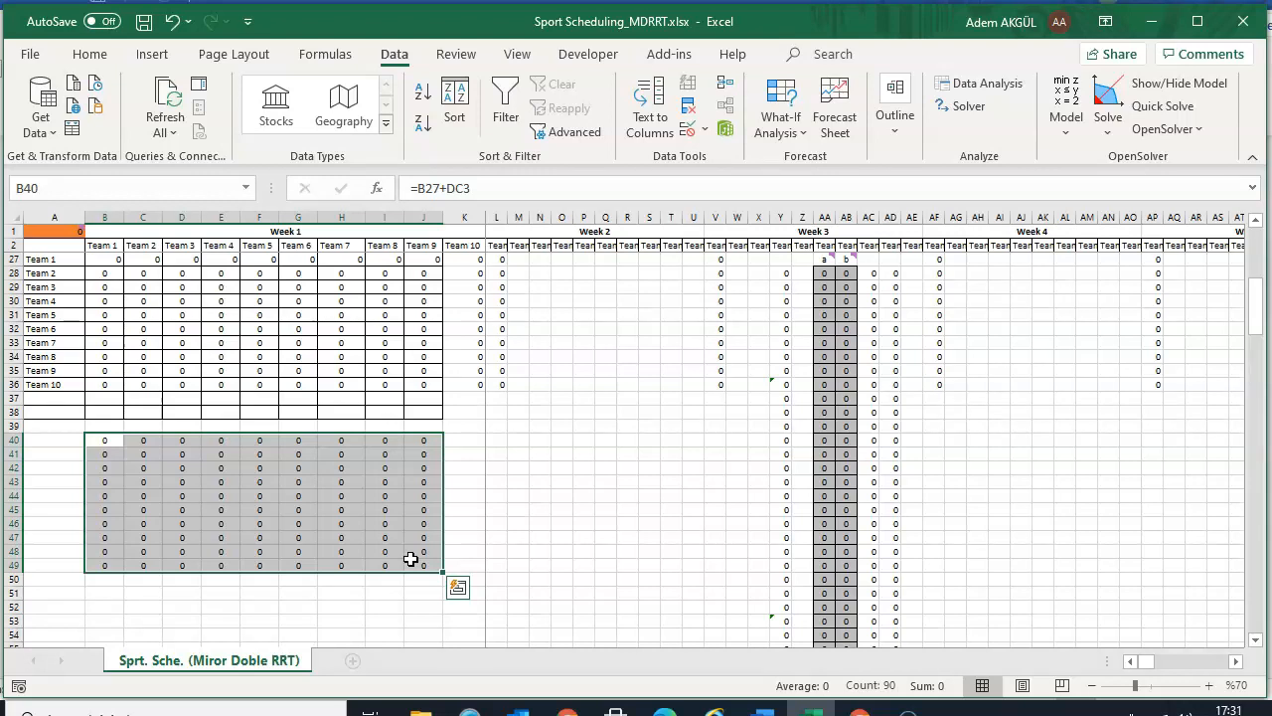
pyautogui.click(463, 538)
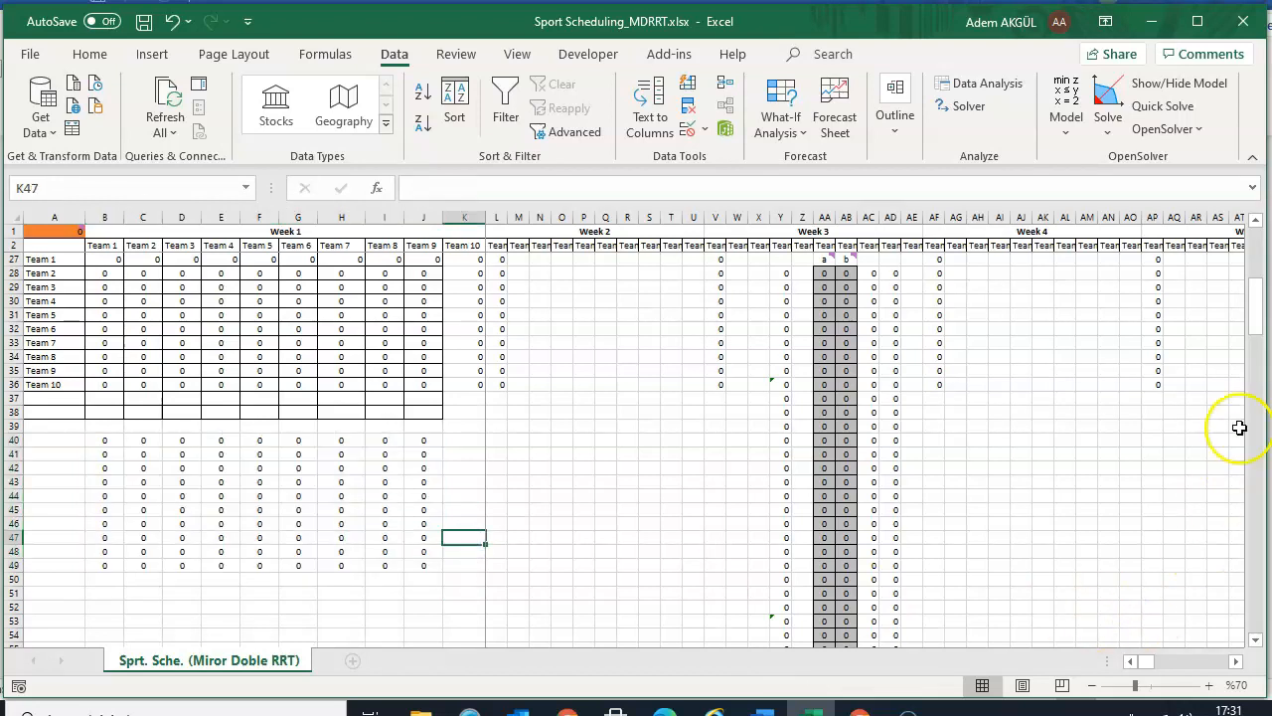
# Inspect the formulas in CR25 to CR28 one by one to see which cells of the CR3:CZ22 table they add
pyautogui.moveTo(1254, 308); pyautogui.dragTo(1252, 228)
pyautogui.moveTo(1151, 664); pyautogui.dragTo(1185, 664)
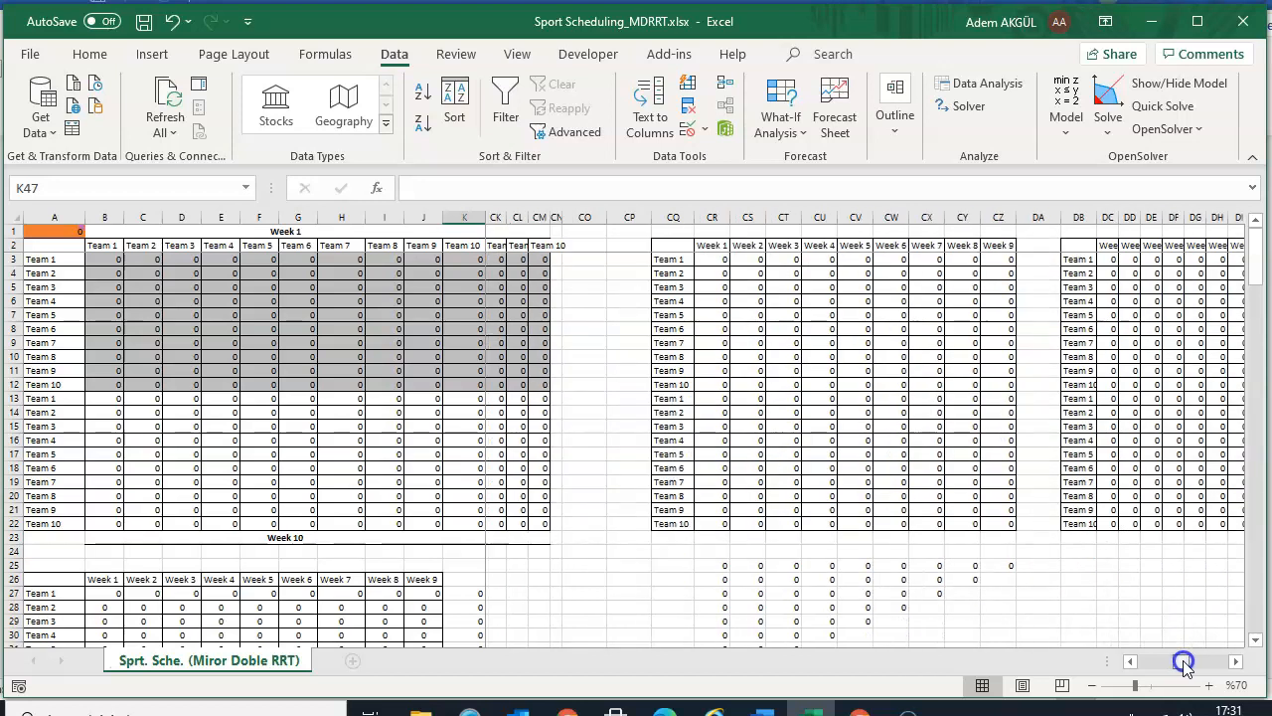
pyautogui.scroll(-1, 846, 491)
pyautogui.click(721, 525)
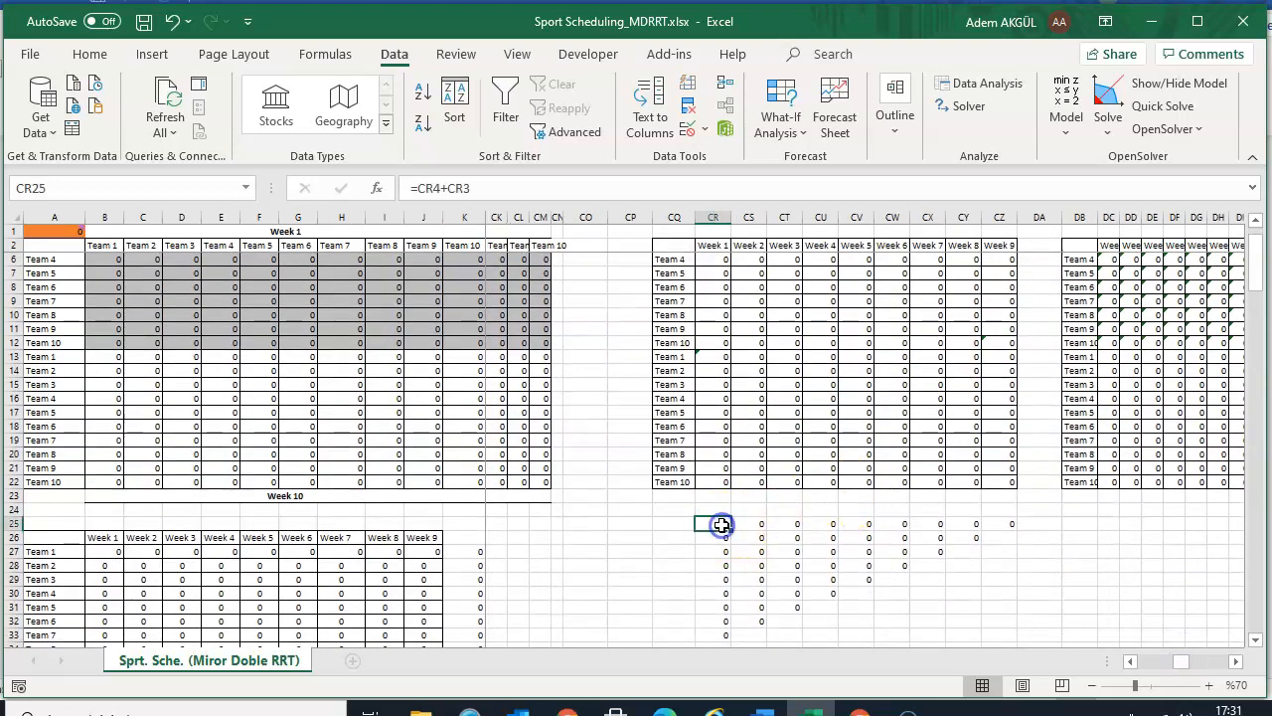
pyautogui.press('F2')
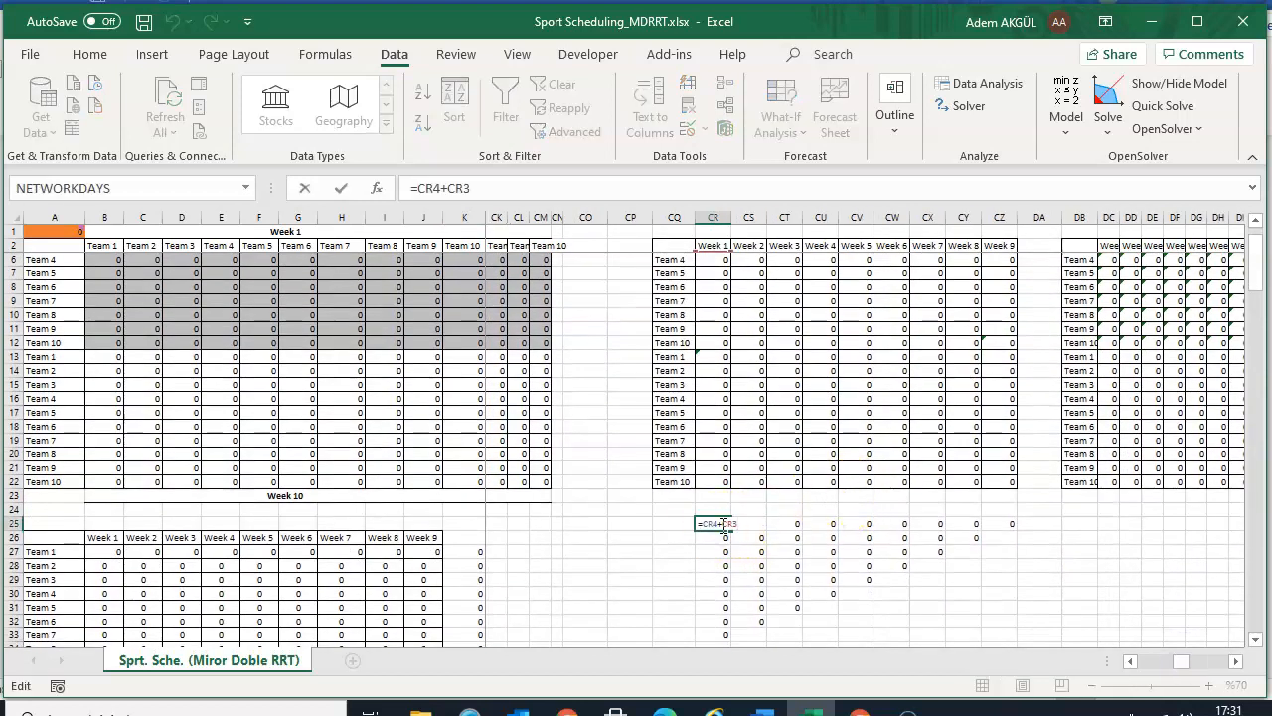
pyautogui.scroll(1, 727, 526)
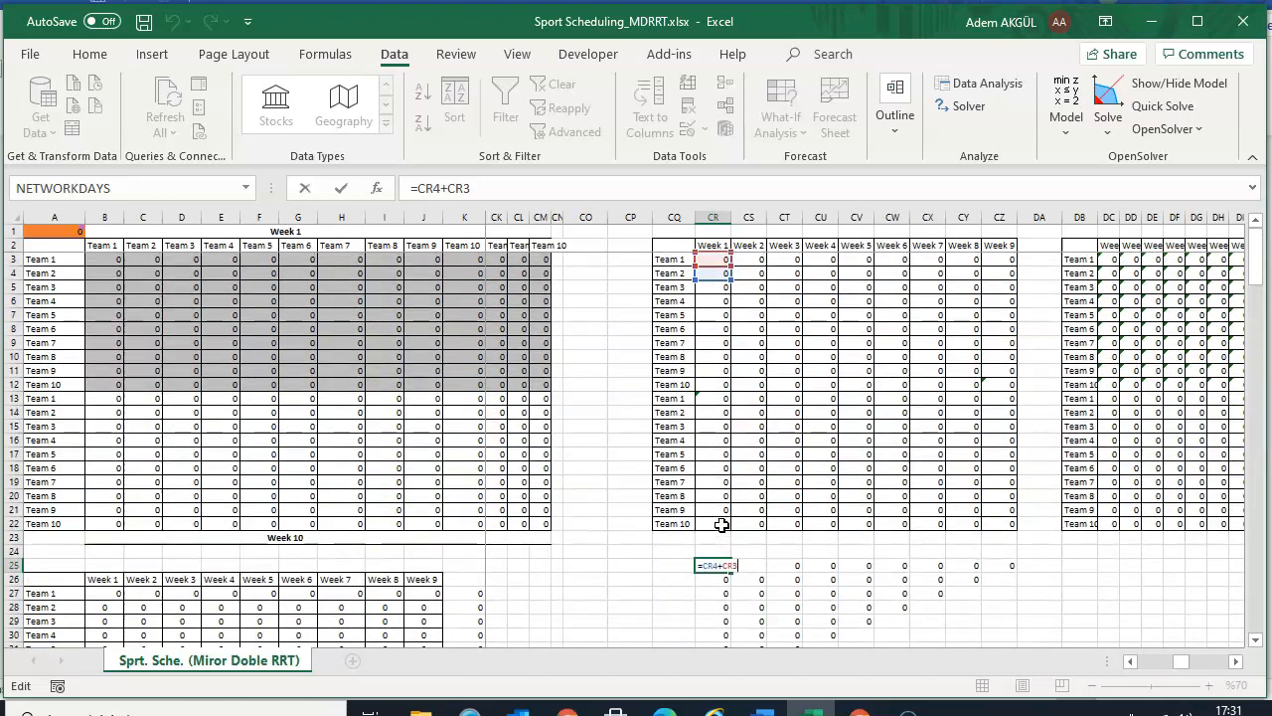
pyautogui.press('Return')
pyautogui.press('F2')
pyautogui.press('Return')
pyautogui.press('F2')
pyautogui.press('Return')
pyautogui.press('F2')
pyautogui.press('Return')
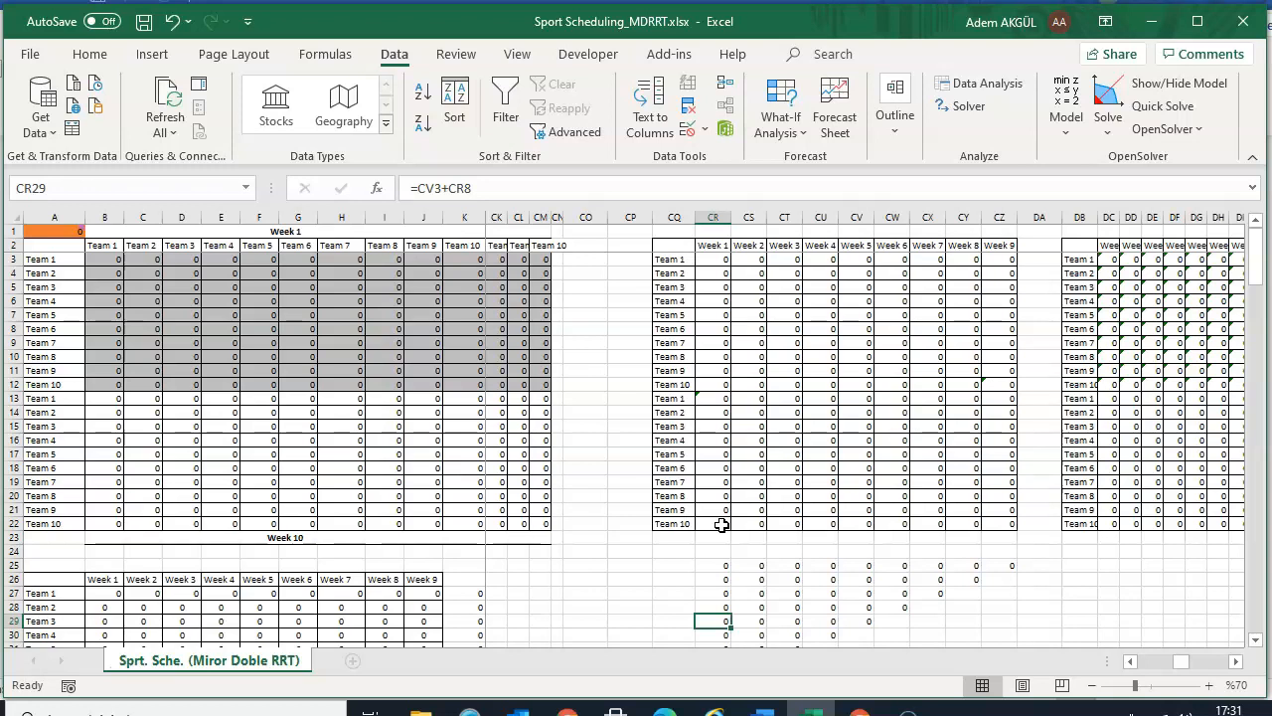
# Examine the formula in CR3 and trace its references across the weekly blocks in row 3
pyautogui.click(714, 259)
pyautogui.press('F2')
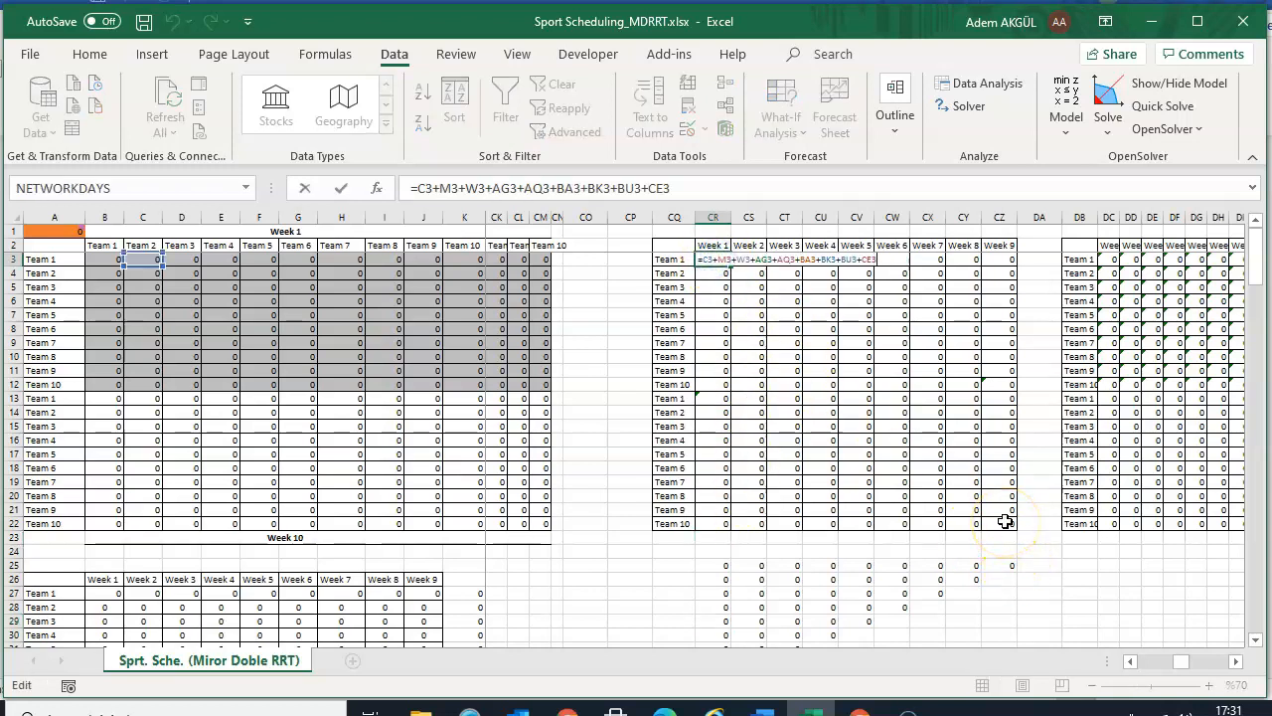
pyautogui.moveTo(1178, 661); pyautogui.dragTo(1138, 663)
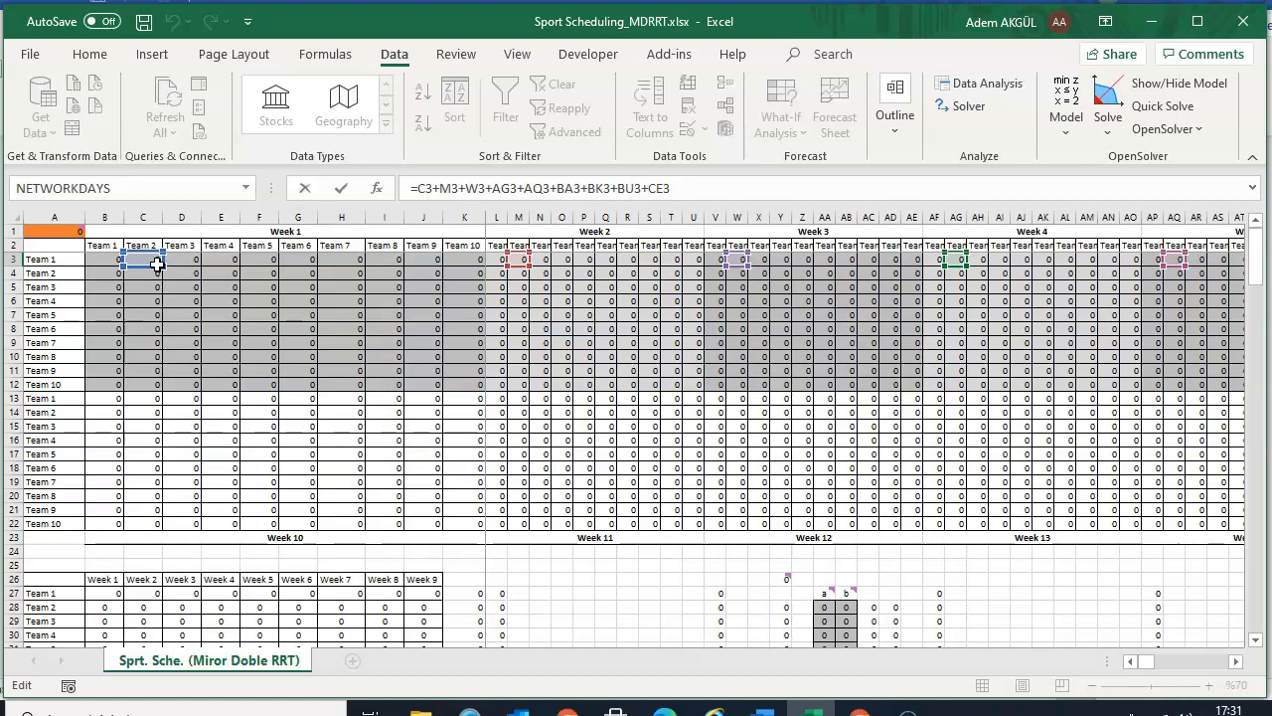
pyautogui.press('Return')
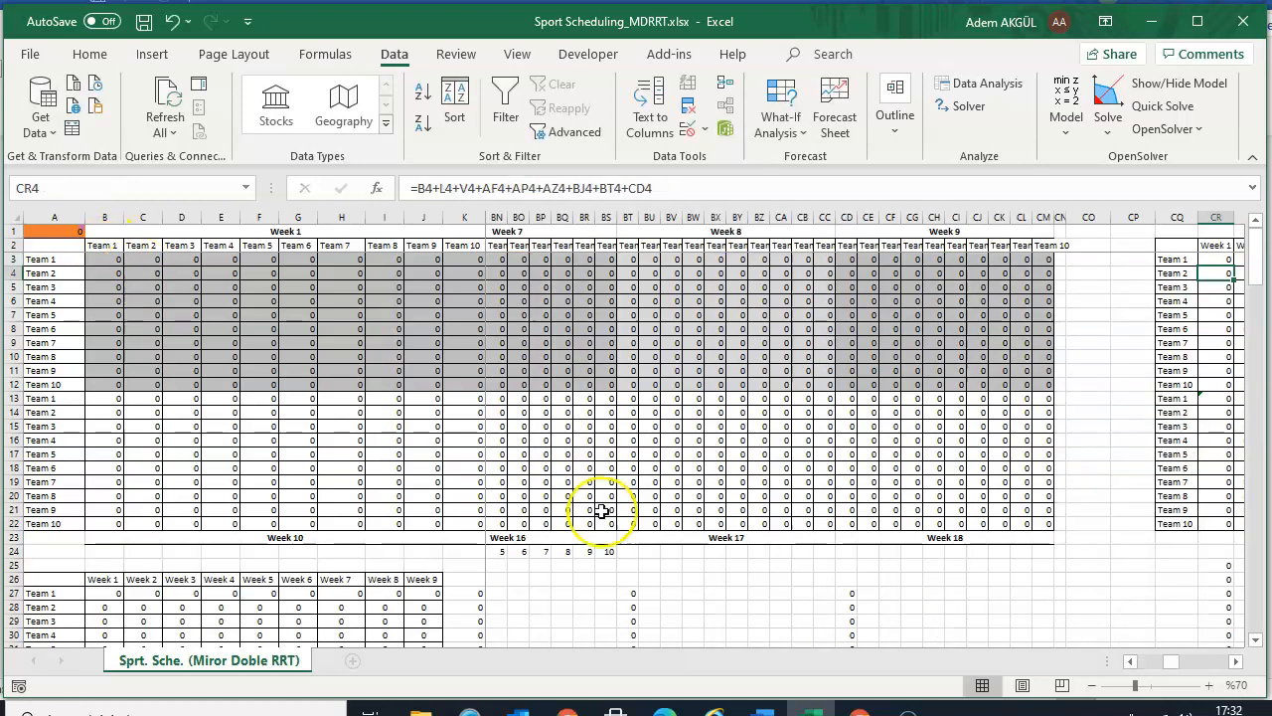
# Inspect the SUMPRODUCT objective in A1 and trace its ranges B3:CM22 and the estimated attendance table DO3:GZ22
pyautogui.moveTo(1170, 664)
pyautogui.mouseDown()
pyautogui.moveTo(1187, 661)
pyautogui.moveTo(1145, 664)
pyautogui.mouseUp()
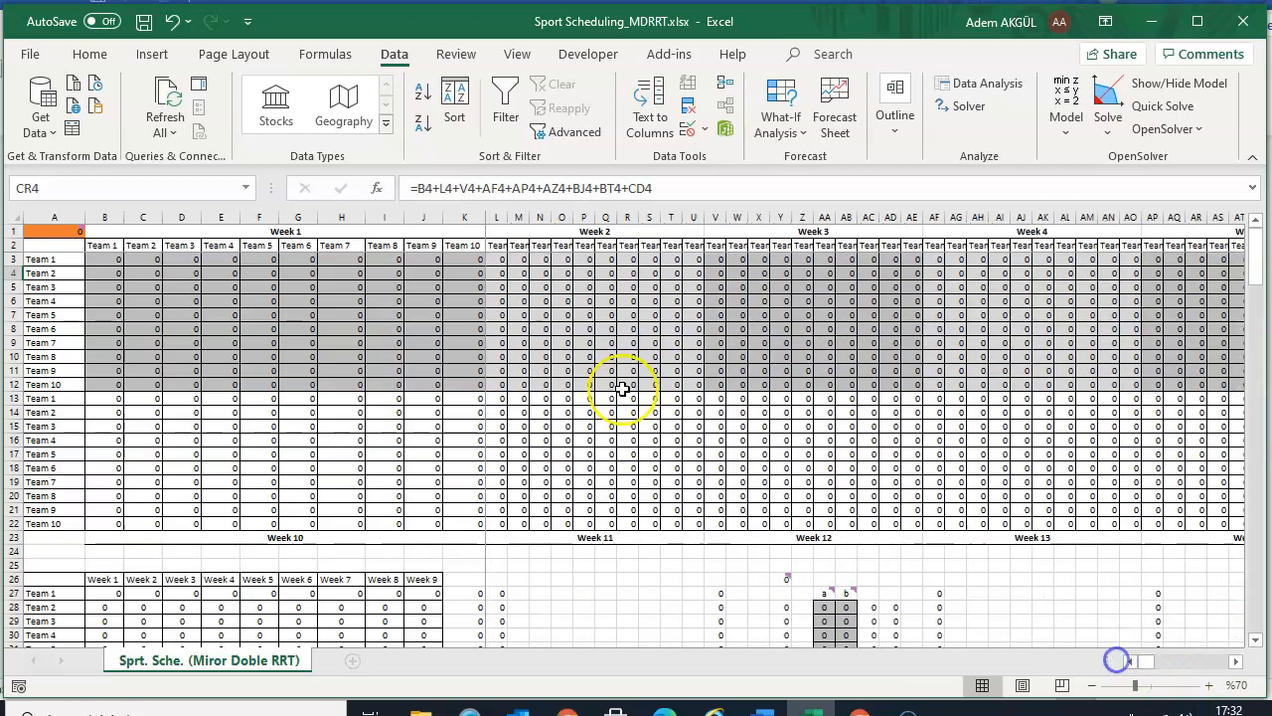
pyautogui.click(65, 229)
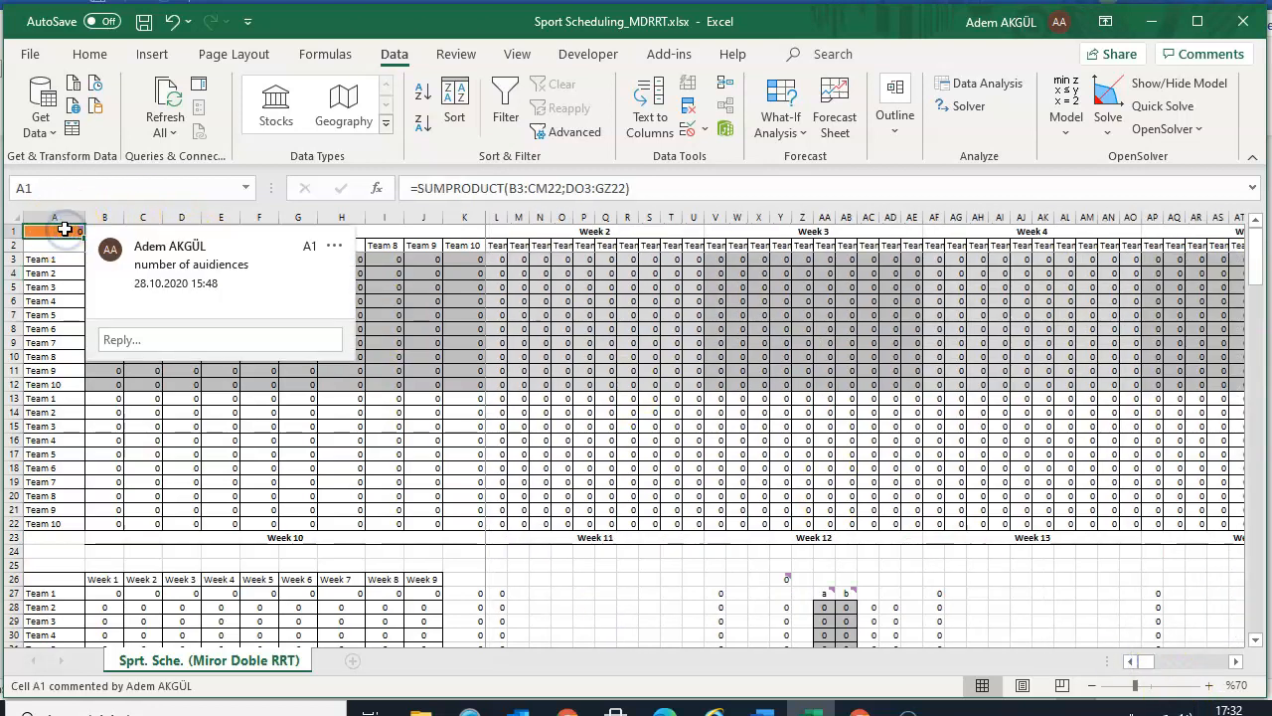
pyautogui.doubleClick(64, 229)
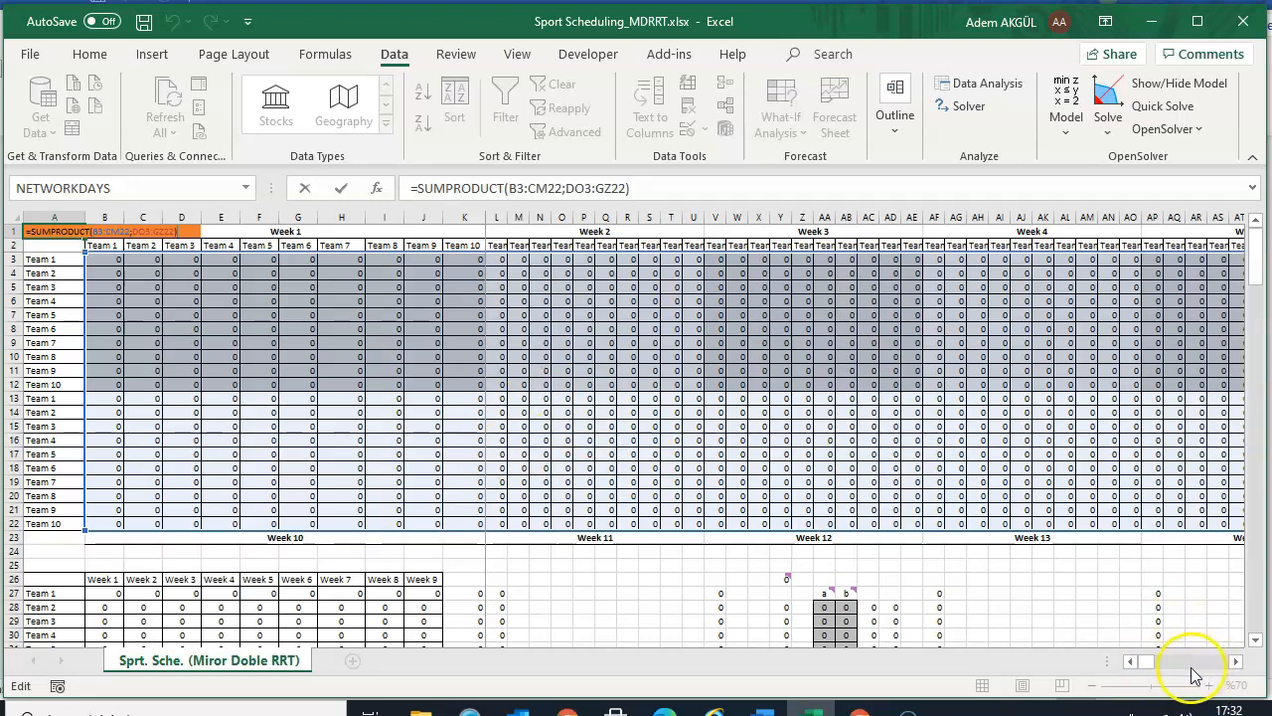
pyautogui.moveTo(1145, 663); pyautogui.dragTo(1201, 662)
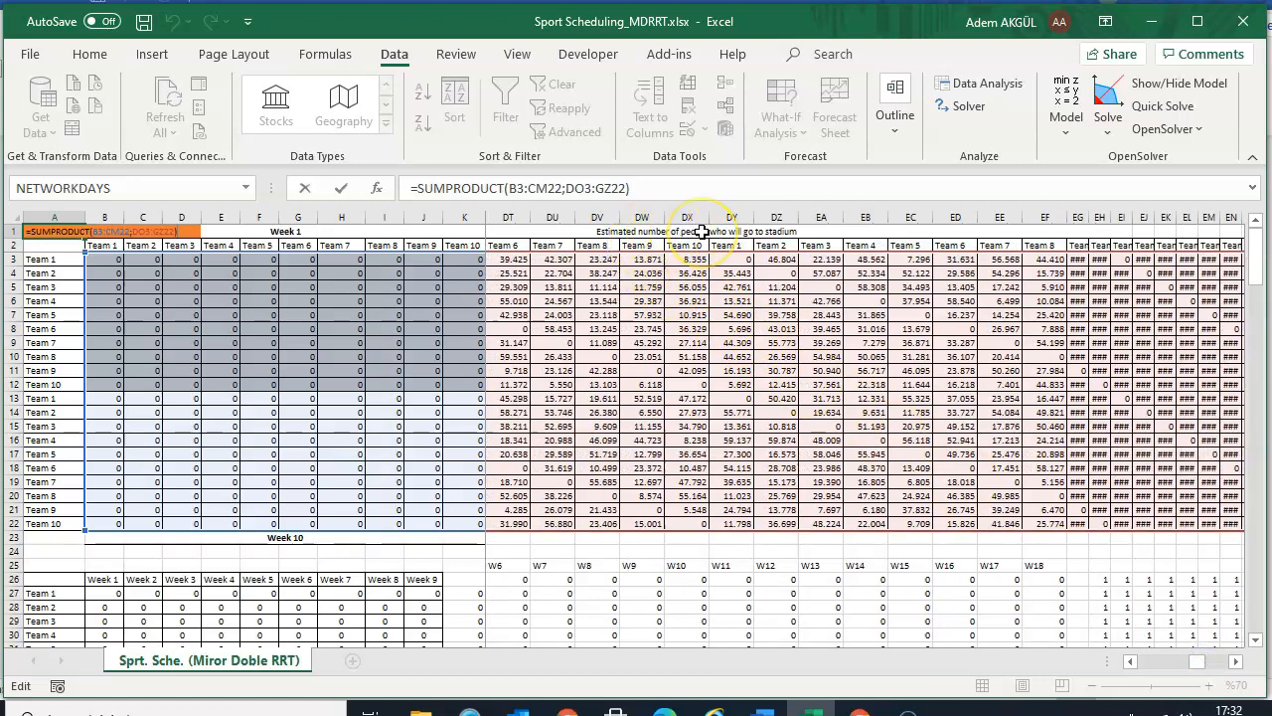
pyautogui.moveTo(1205, 663); pyautogui.dragTo(1132, 661)
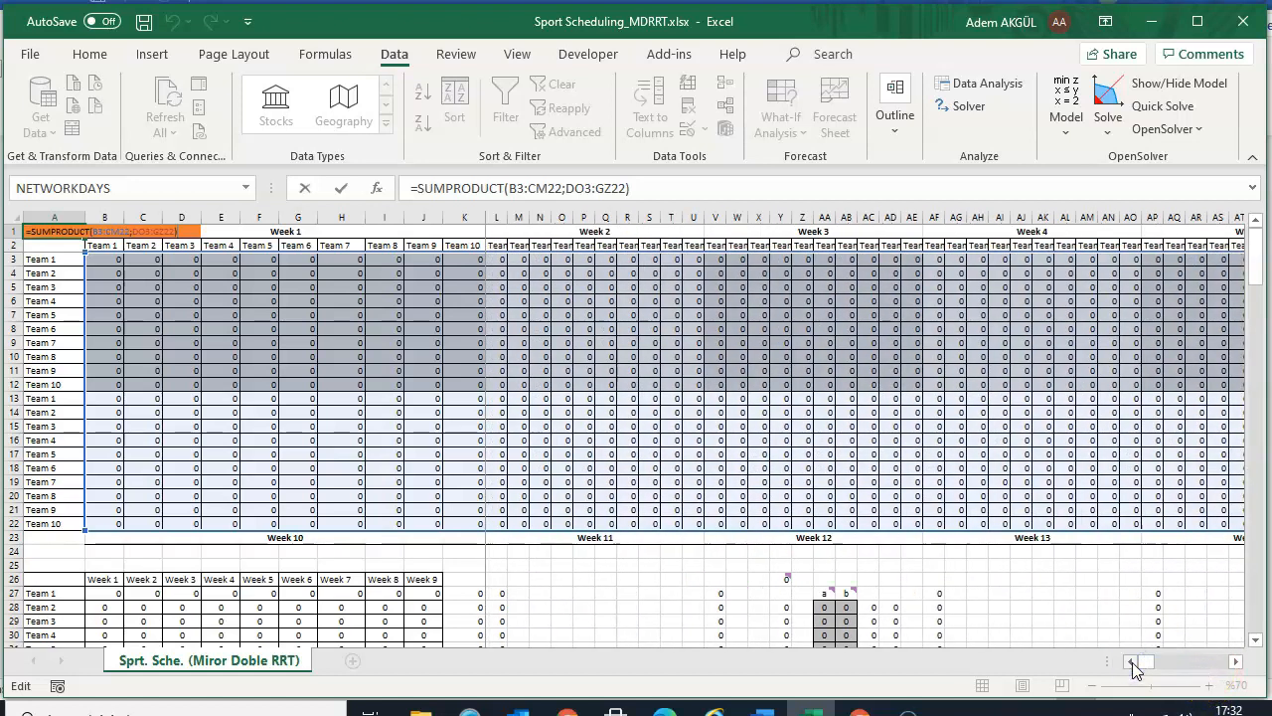
pyautogui.press('Return')
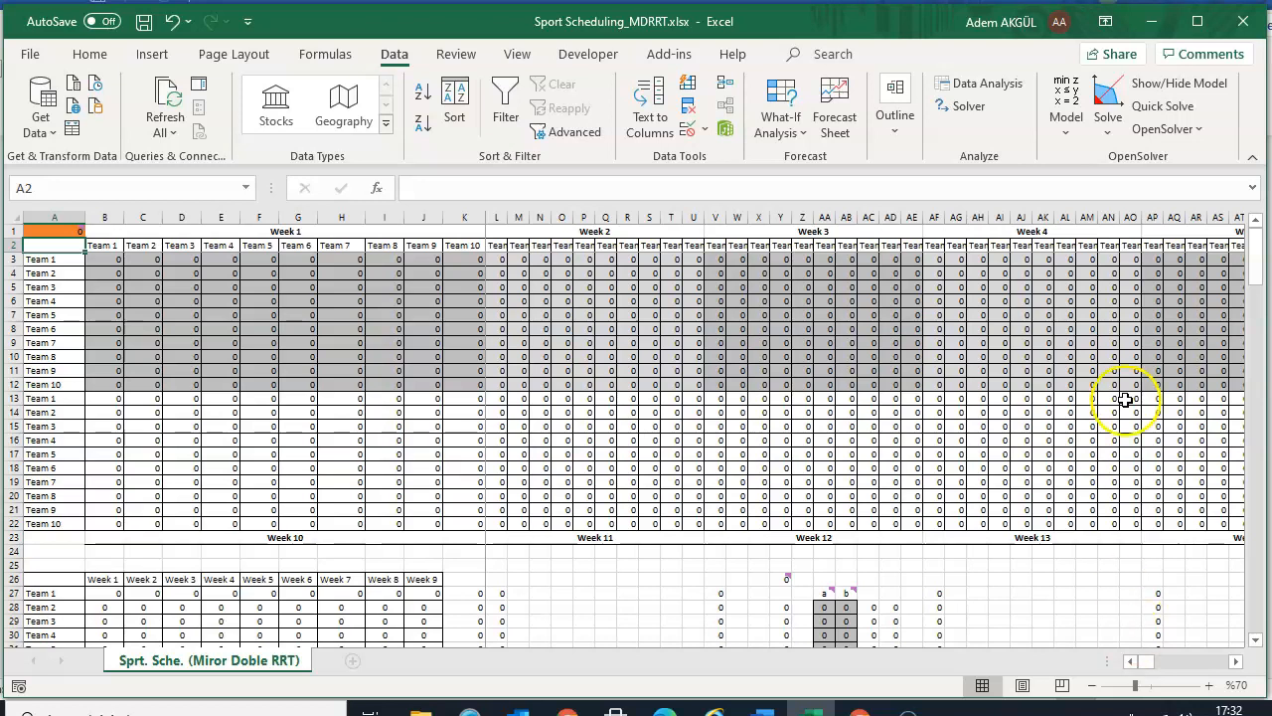
# Show the OpenSolver model on the sheet and examine its objective, binary variables, and constraints on B40:J49 and the triangular block from CR25
pyautogui.click(1178, 88)
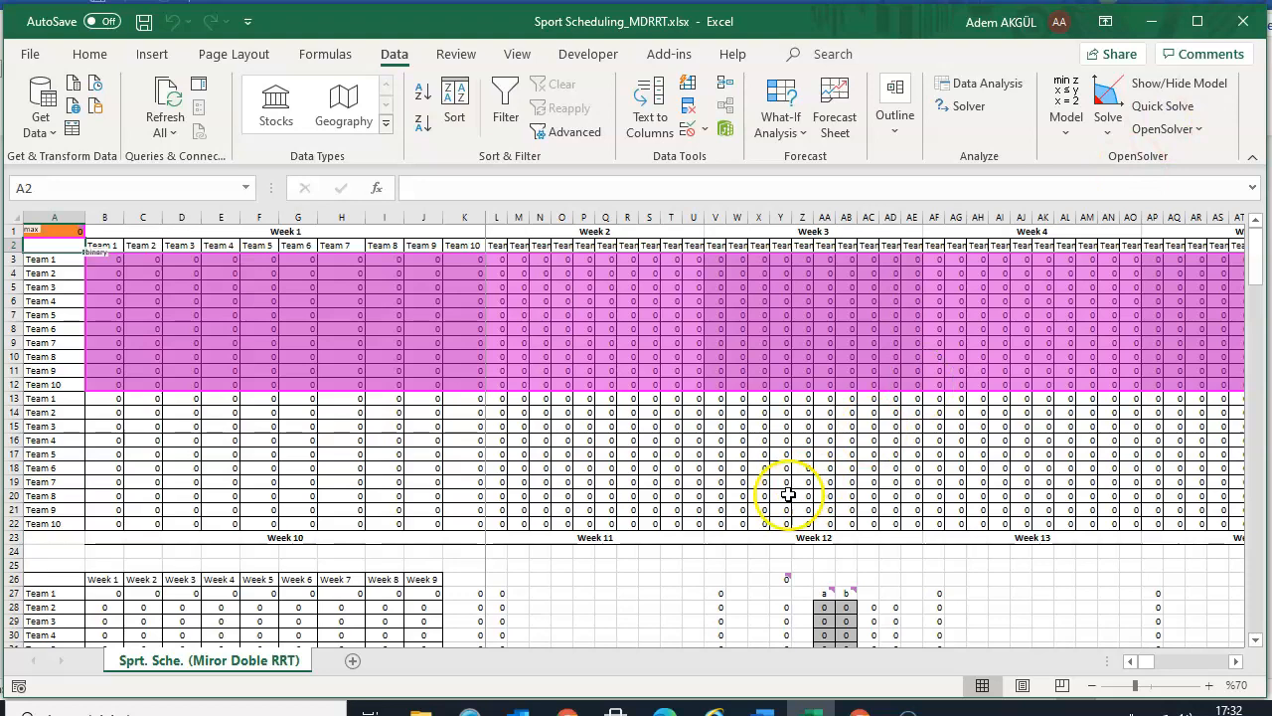
pyautogui.scroll(-9, 789, 494)
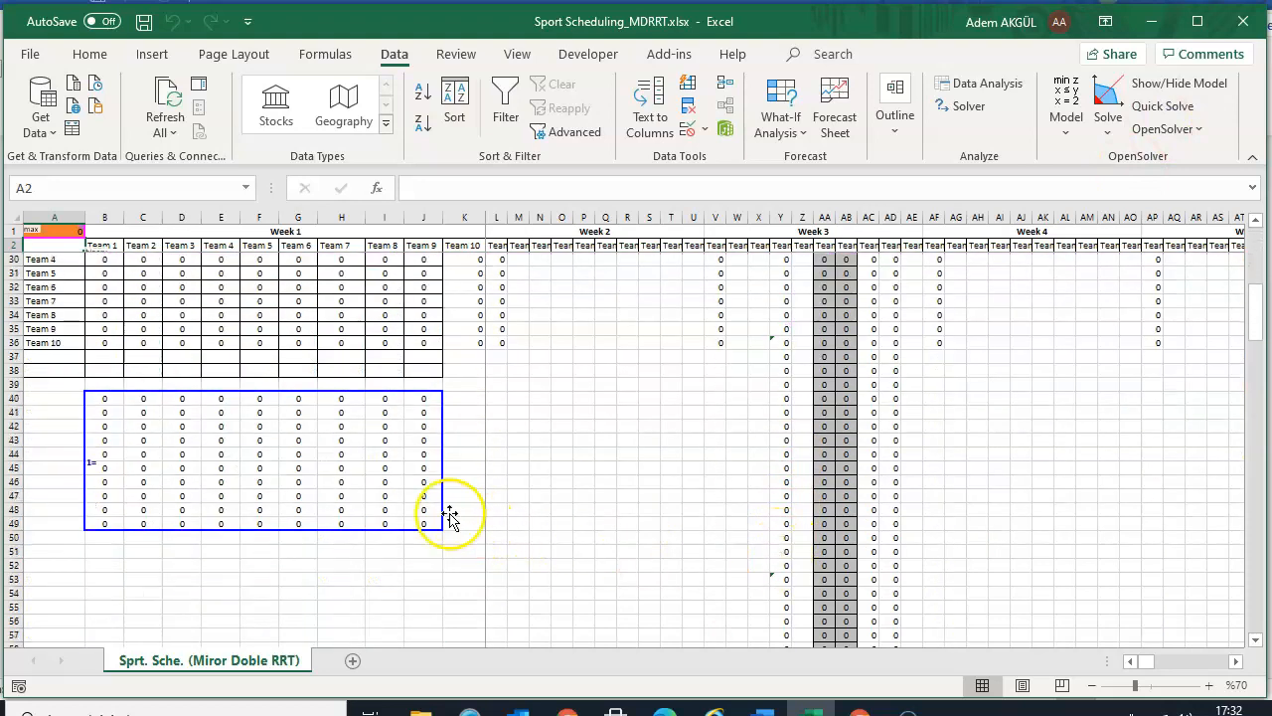
pyautogui.scroll(9, 603, 520)
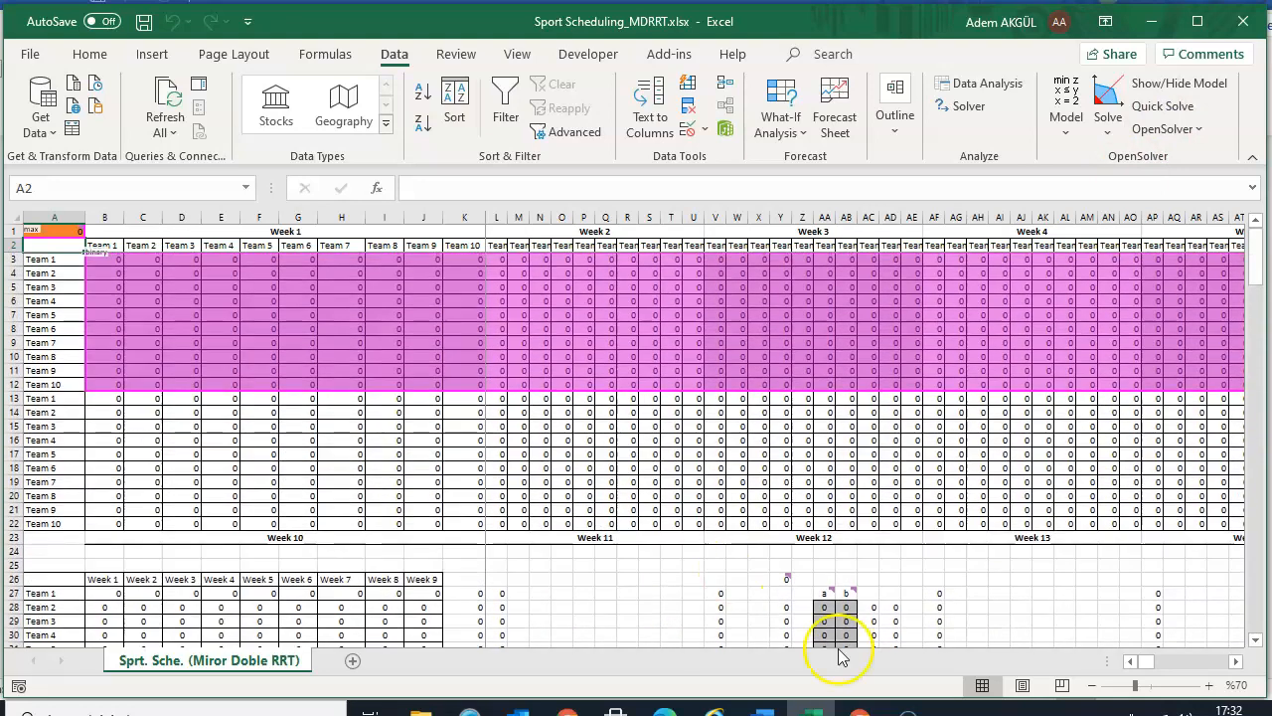
pyautogui.moveTo(1138, 661); pyautogui.dragTo(1180, 664)
pyautogui.scroll(-2, 944, 534)
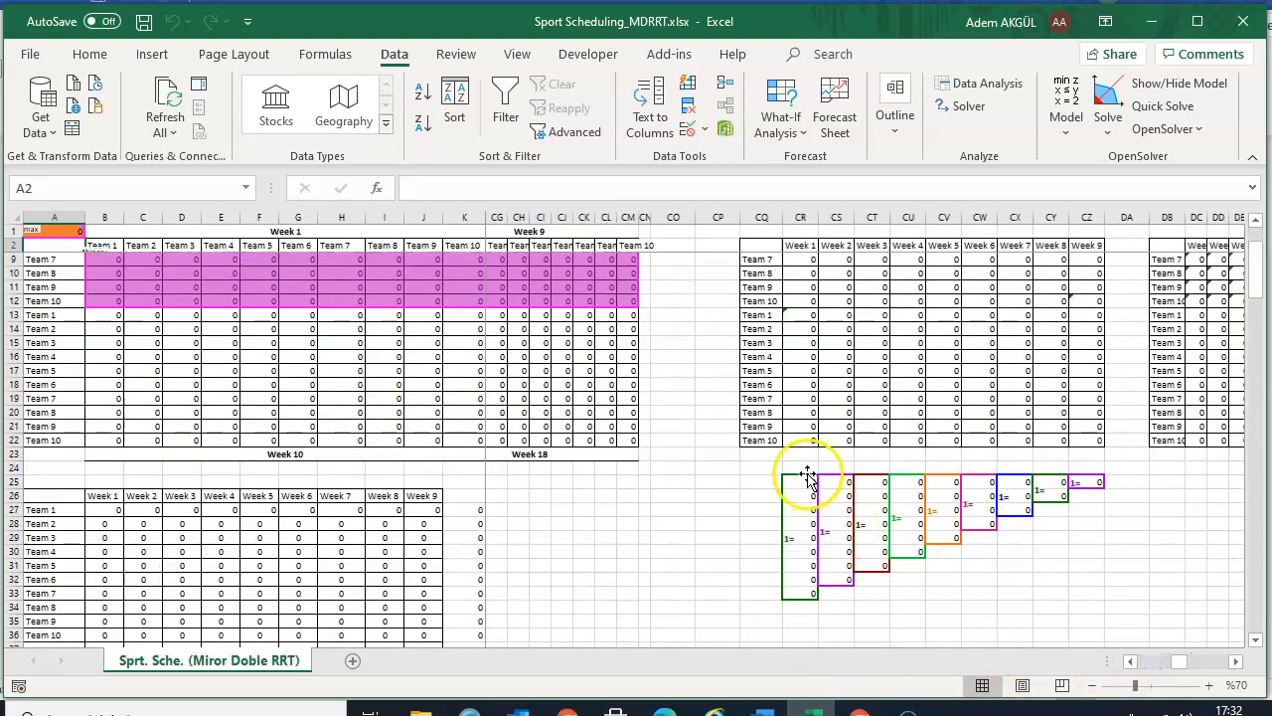
pyautogui.scroll(2, 813, 608)
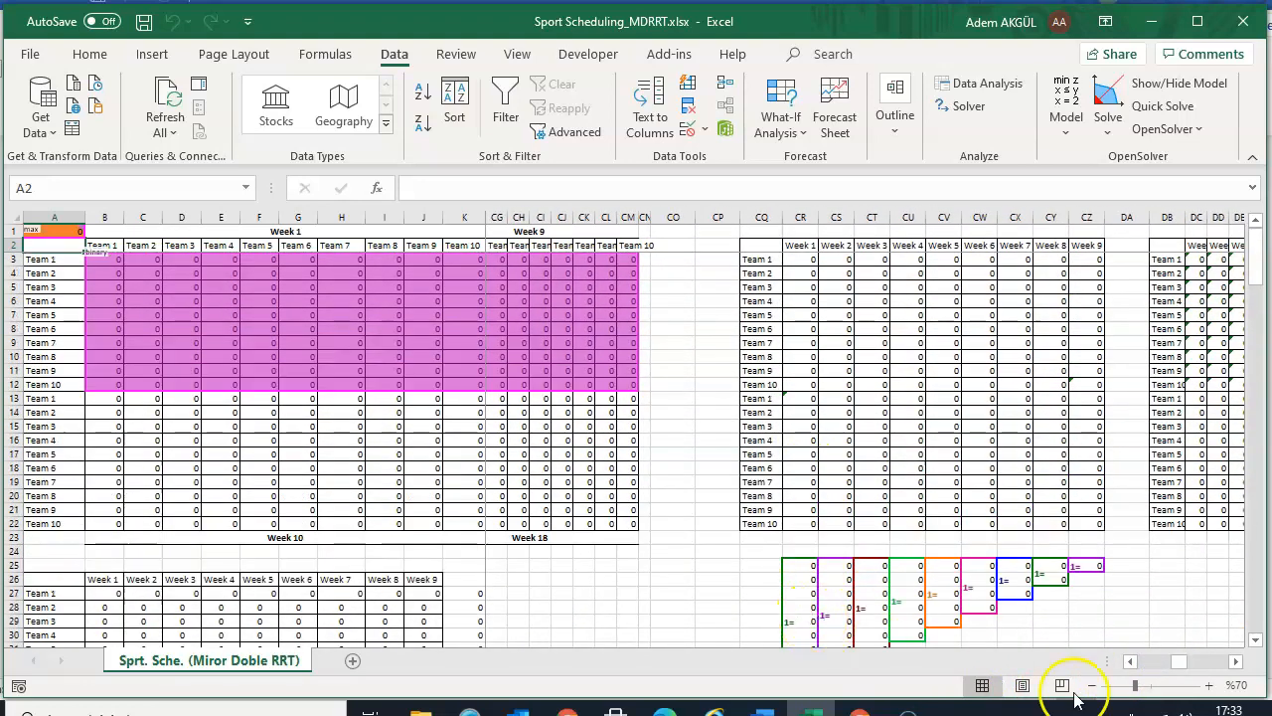
pyautogui.moveTo(1173, 661); pyautogui.dragTo(1085, 660)
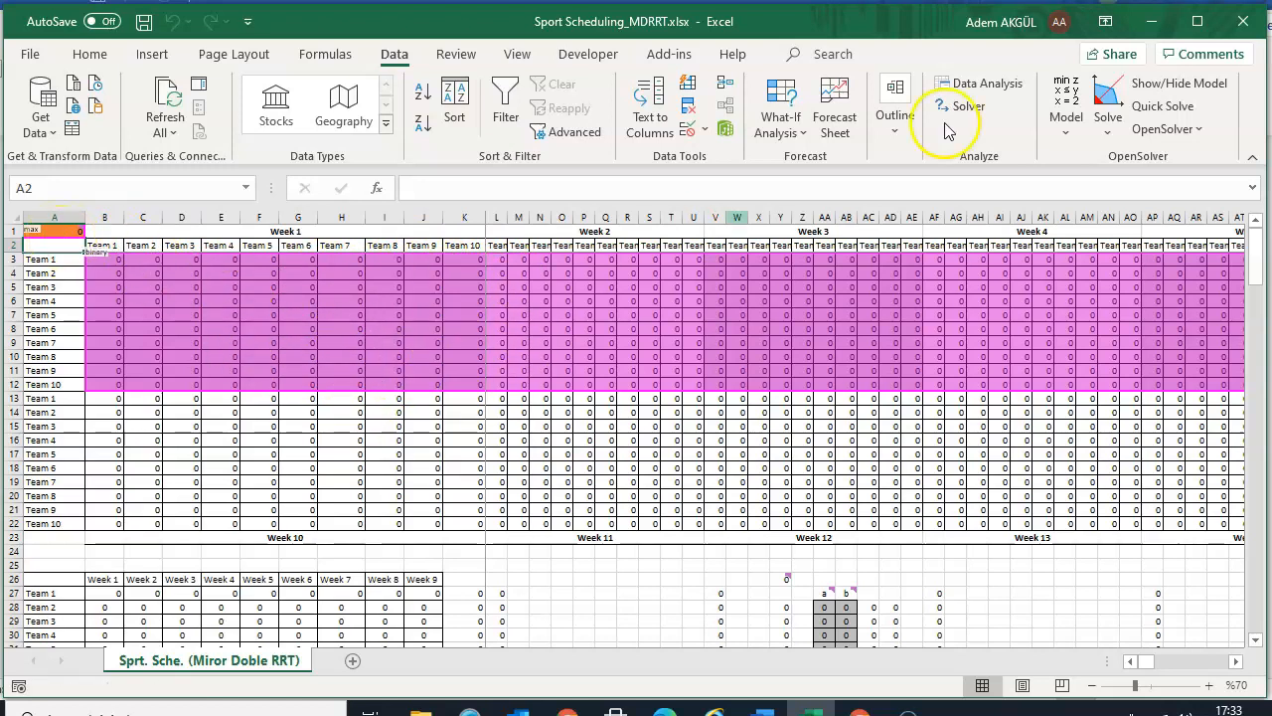
# Hide the model highlighting and solve the scheduling model with OpenSolver
pyautogui.click(1170, 84)
pyautogui.click(1106, 136)
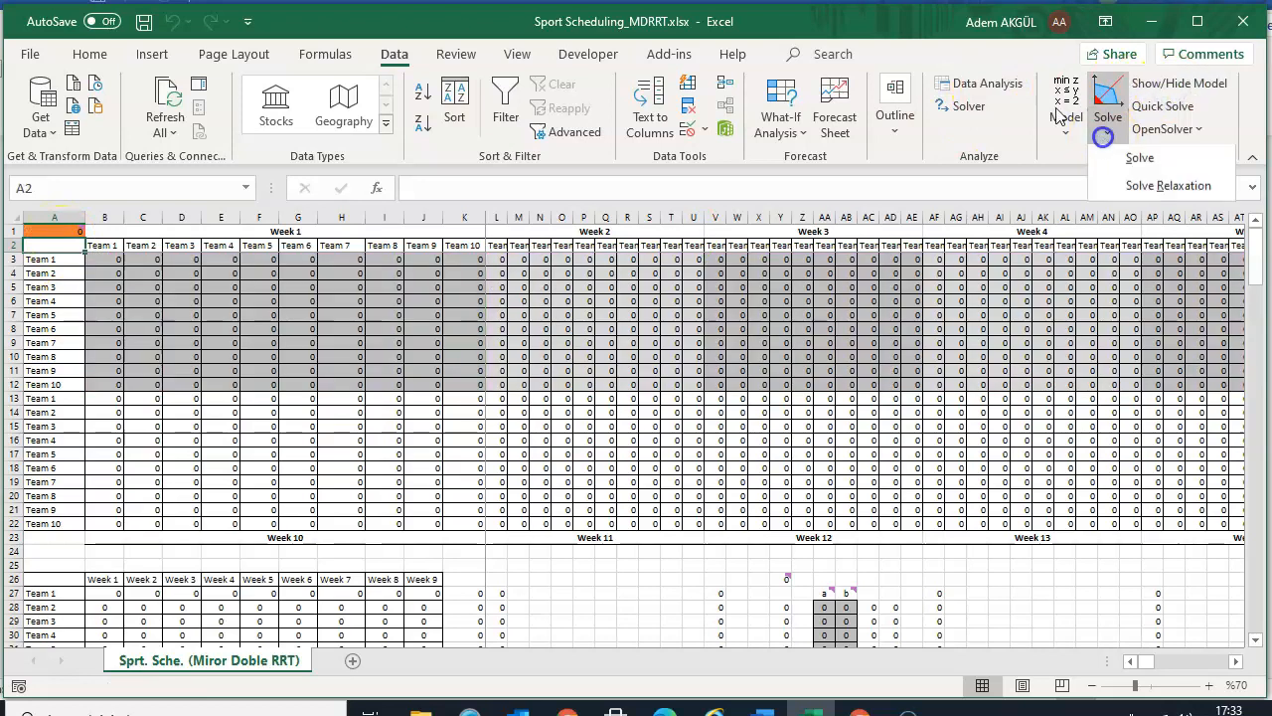
pyautogui.click(1133, 162)
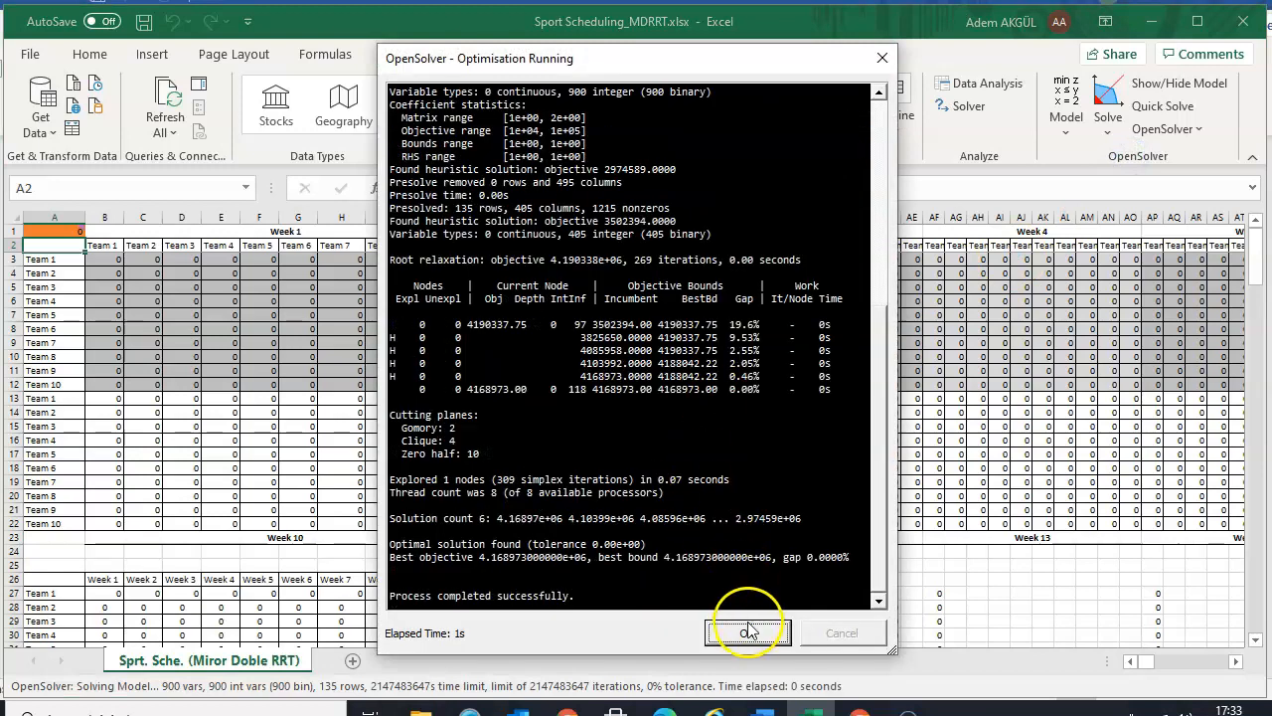
pyautogui.click(749, 633)
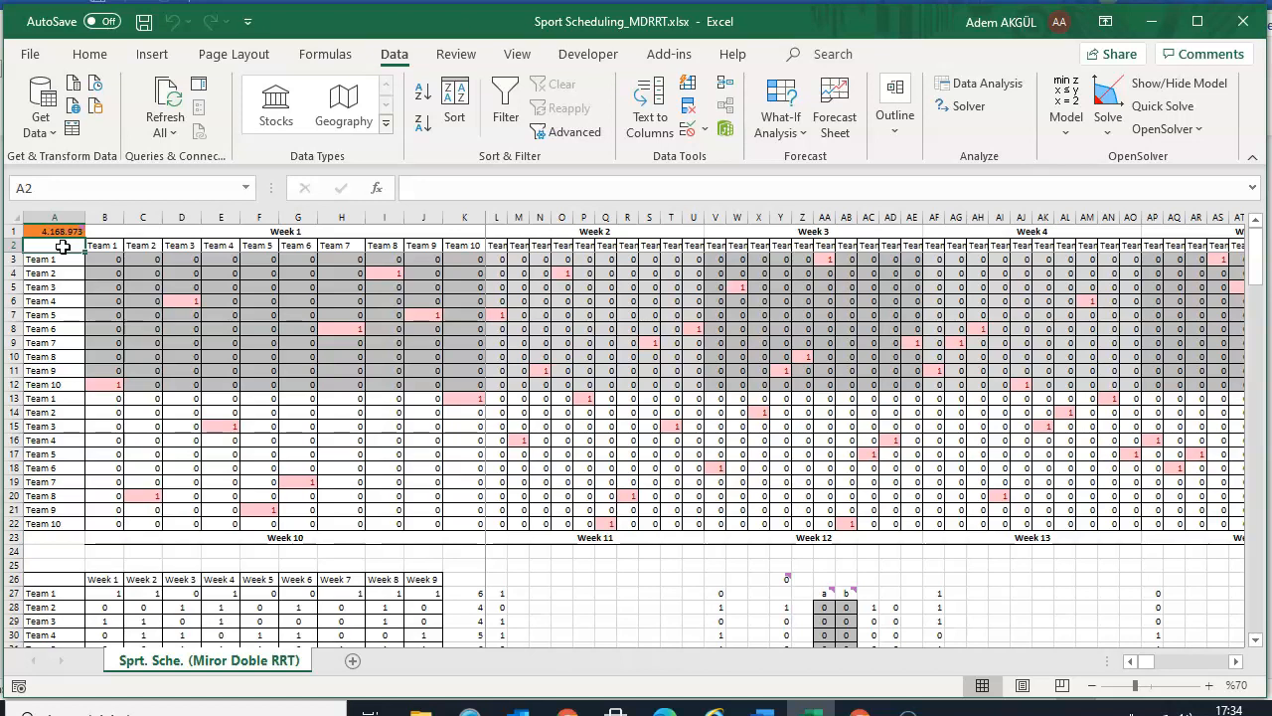
# Review the solved match assignments and the W1–W18 fixture table below the attendance estimates
pyautogui.scroll(-4, 872, 471)
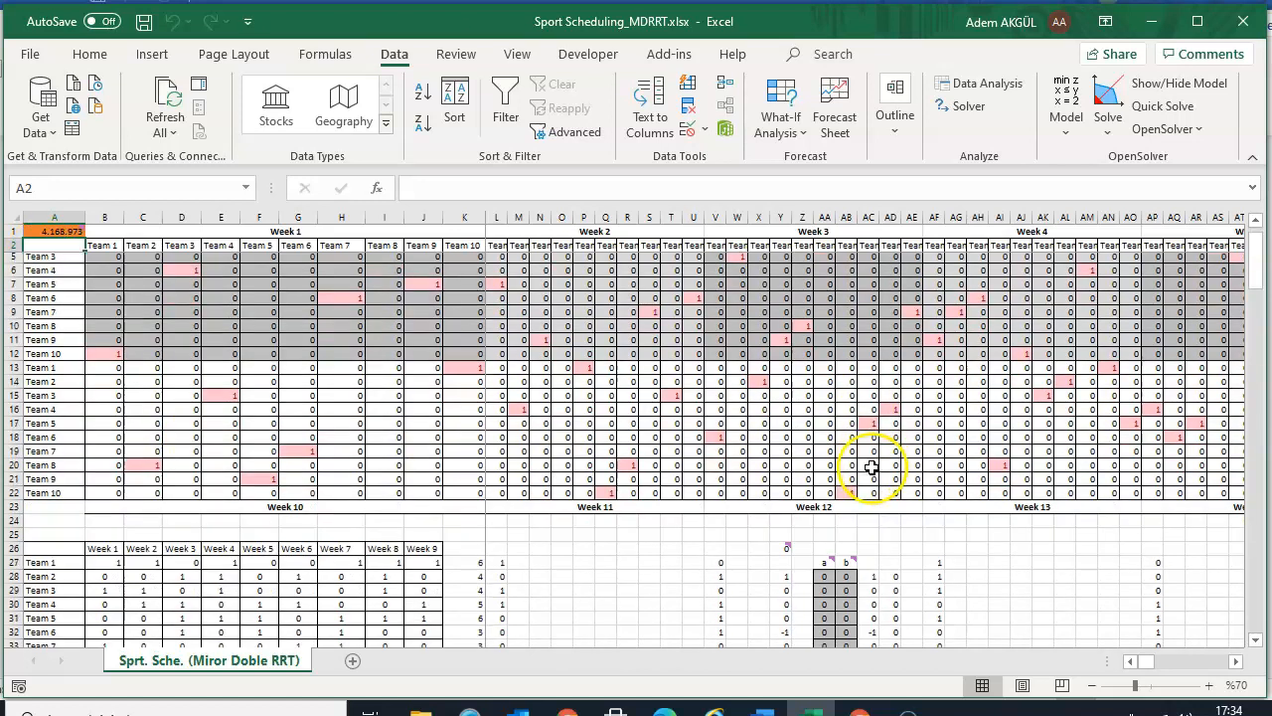
pyautogui.moveTo(1145, 664); pyautogui.dragTo(1193, 672)
pyautogui.scroll(-3, 974, 533)
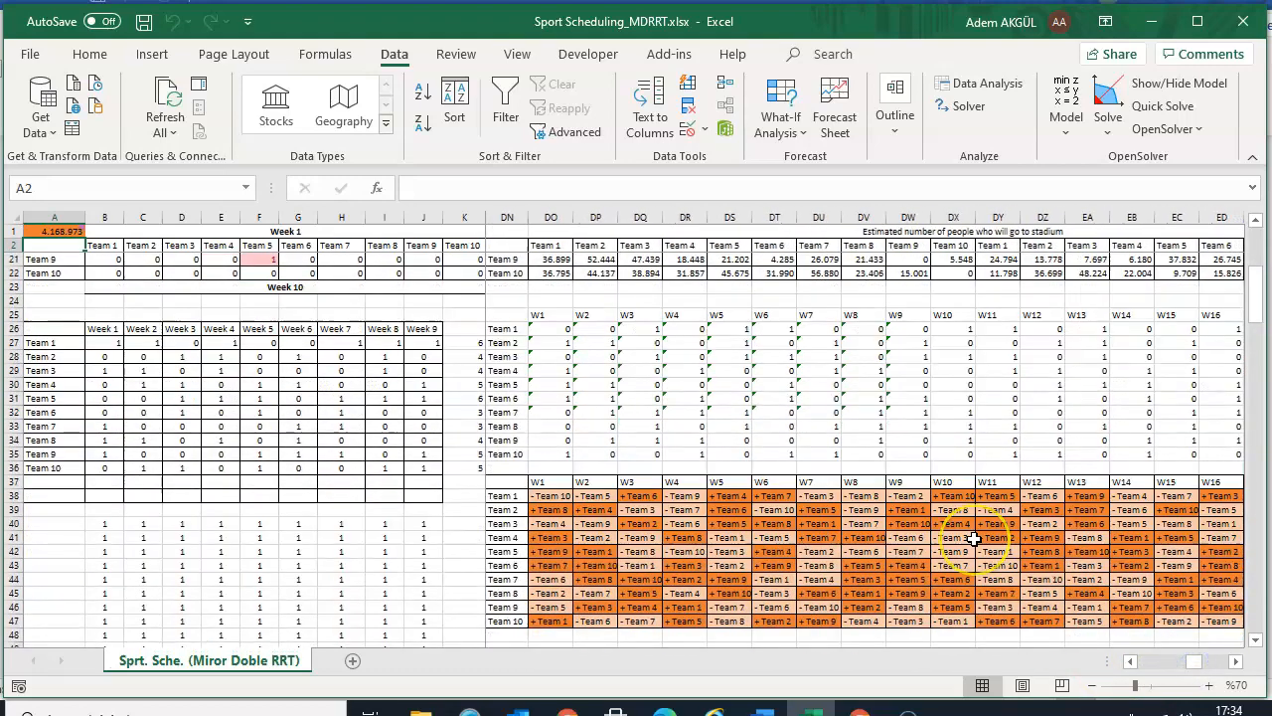
# Review the blocks beyond the W18 column and check the SUM formula in EY36 over EY26:EY35
pyautogui.click(1236, 661)
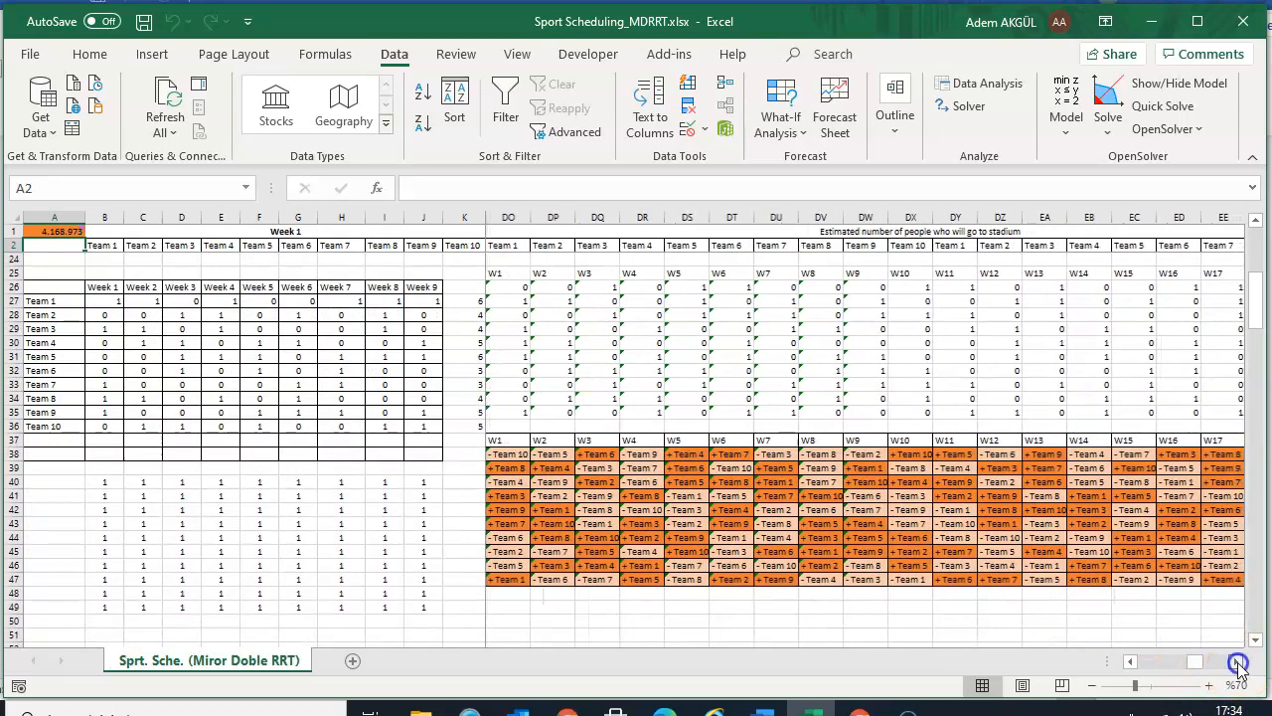
pyautogui.click(1237, 661)
pyautogui.click(1237, 662)
pyautogui.click(1237, 662)
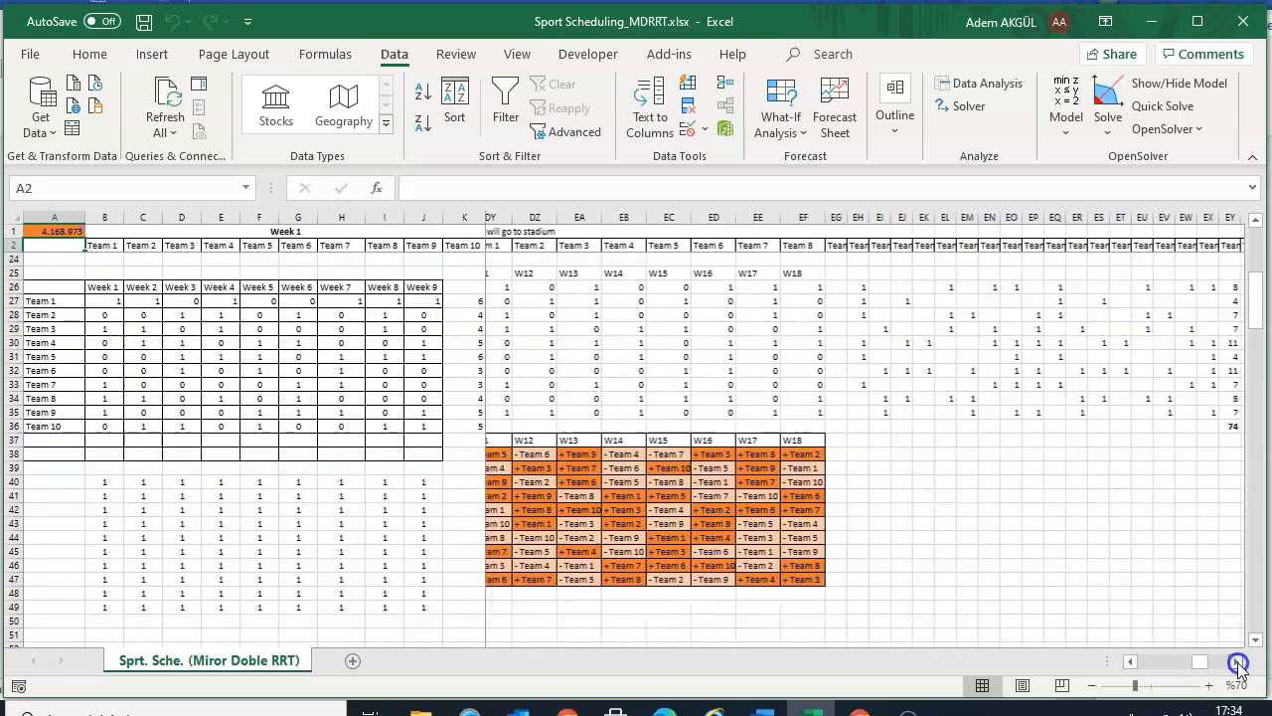
pyautogui.click(1237, 662)
pyautogui.scroll(1, 1053, 537)
pyautogui.click(937, 467)
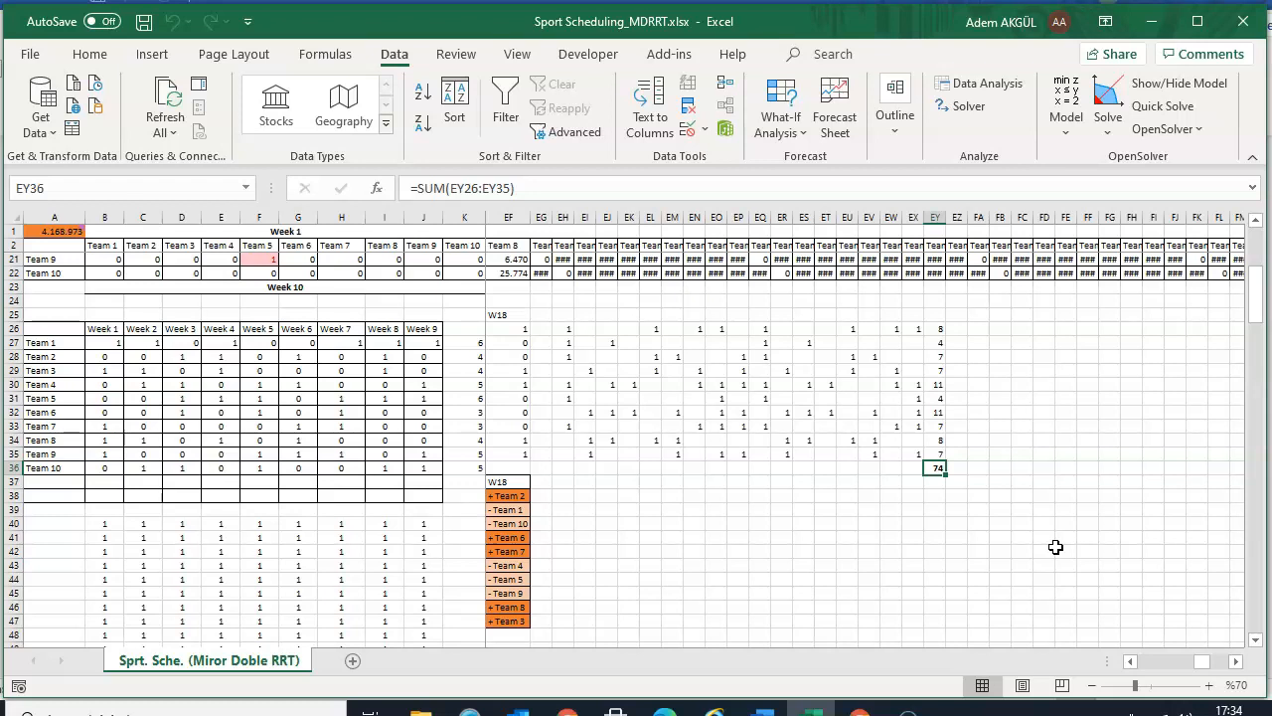
# Inspect the IF/OFFSET/MATCH fixture formulas in Team 1's row 38 for W1, W2, W6, W10 and W11
pyautogui.click(1130, 662)
pyautogui.click(1130, 662)
pyautogui.moveTo(1130, 662); pyautogui.dragTo(1130, 662)
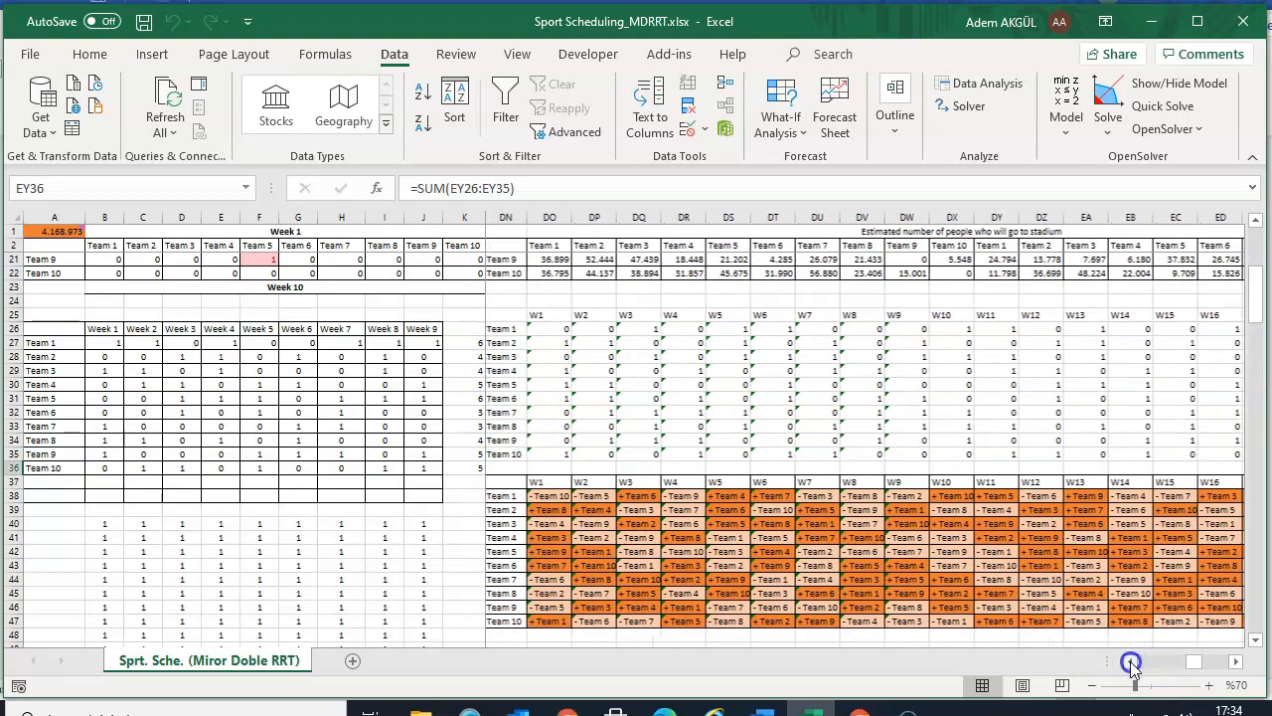
pyautogui.click(541, 499)
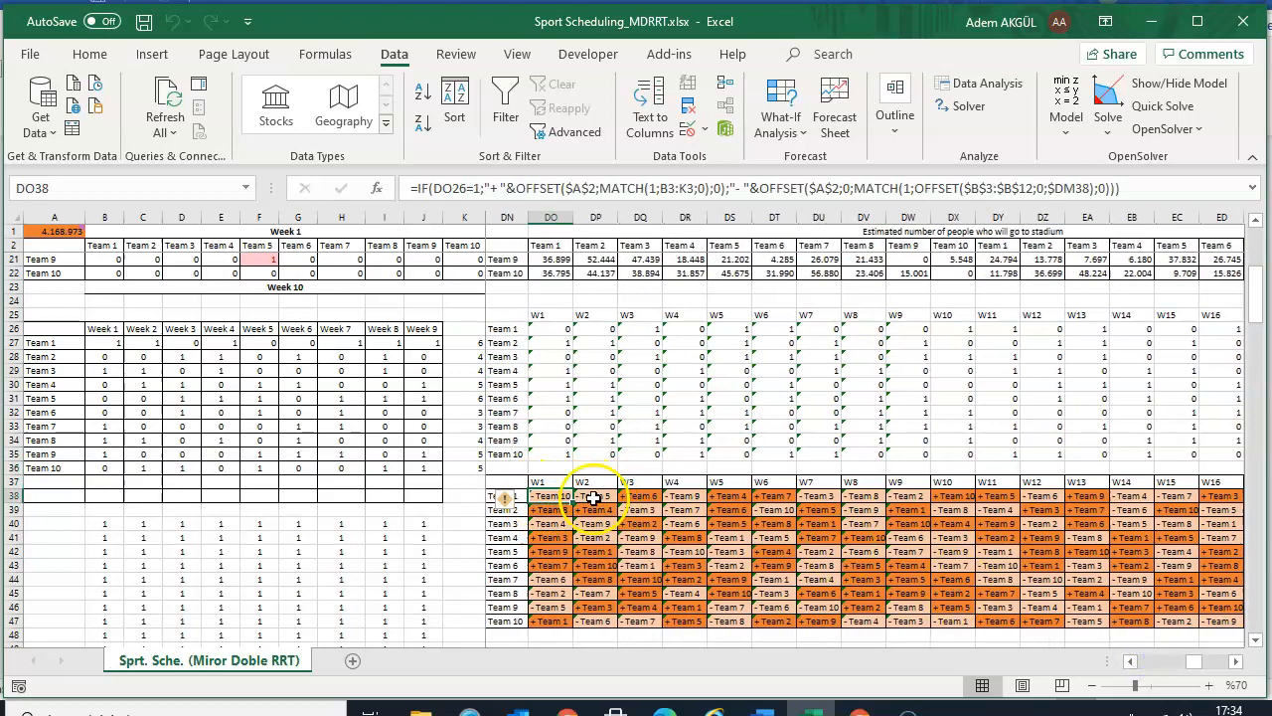
pyautogui.click(593, 497)
pyautogui.click(536, 492)
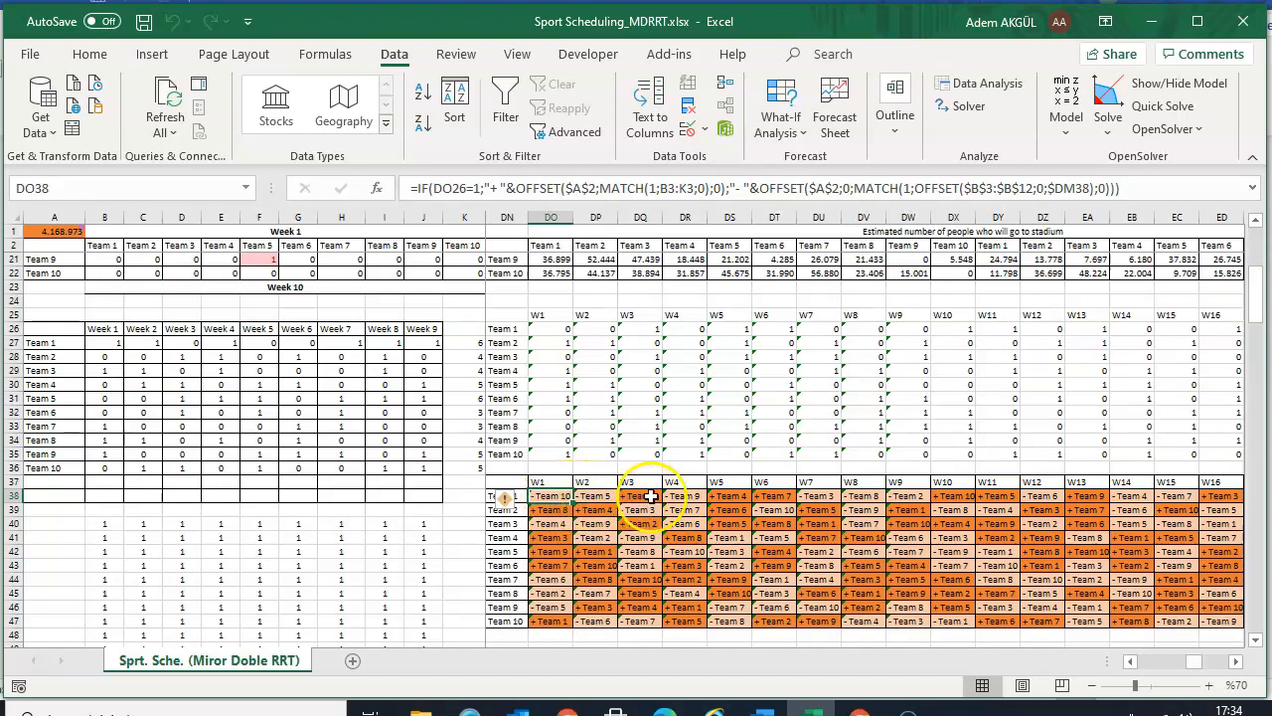
pyautogui.click(768, 497)
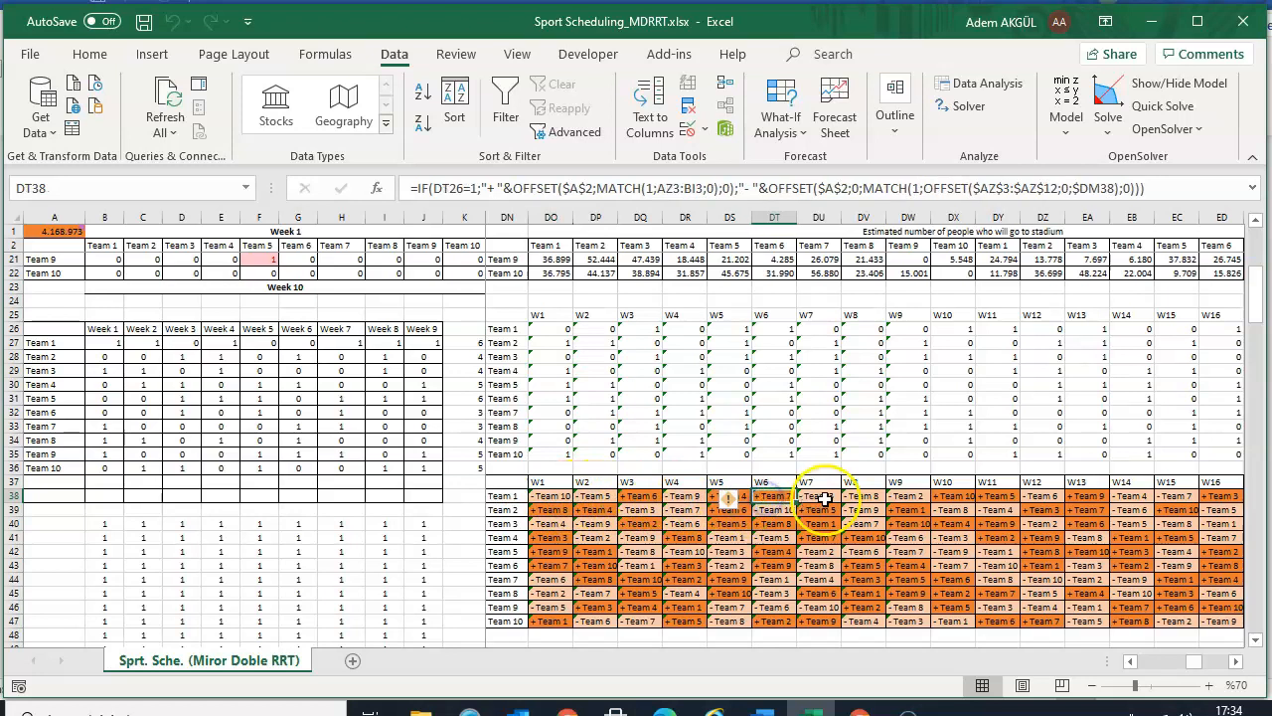
pyautogui.click(952, 495)
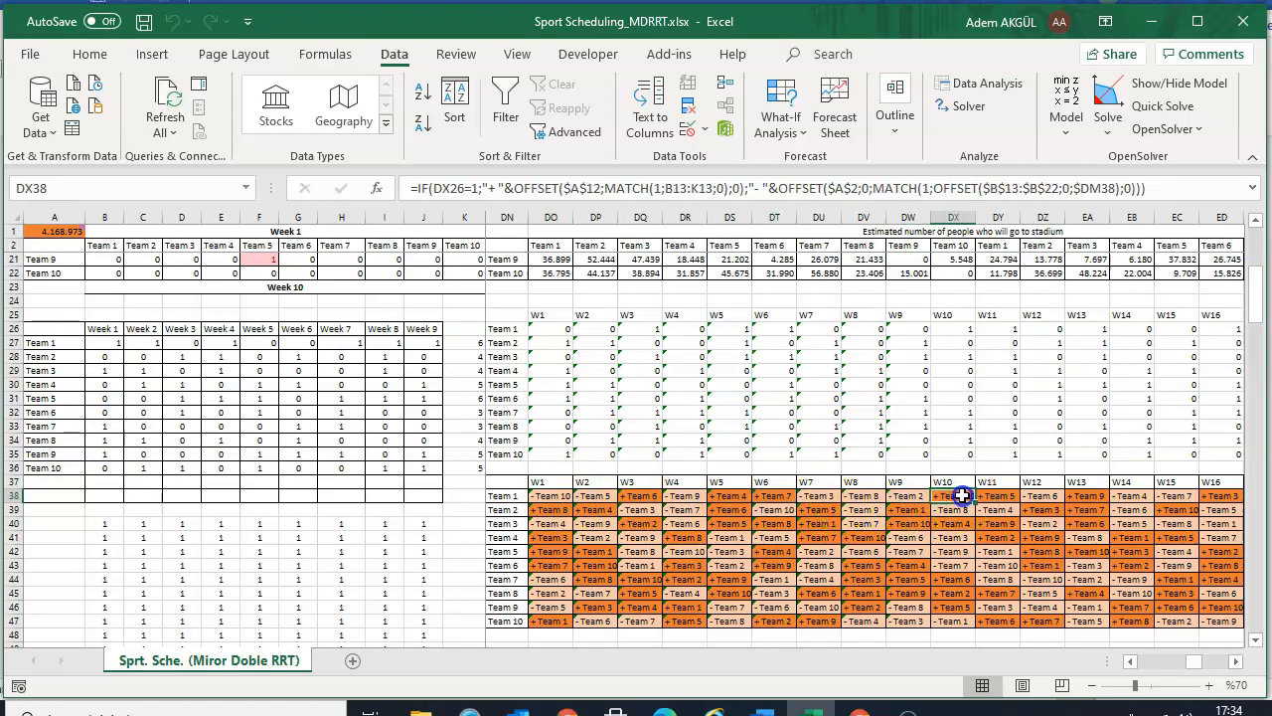
pyautogui.click(997, 495)
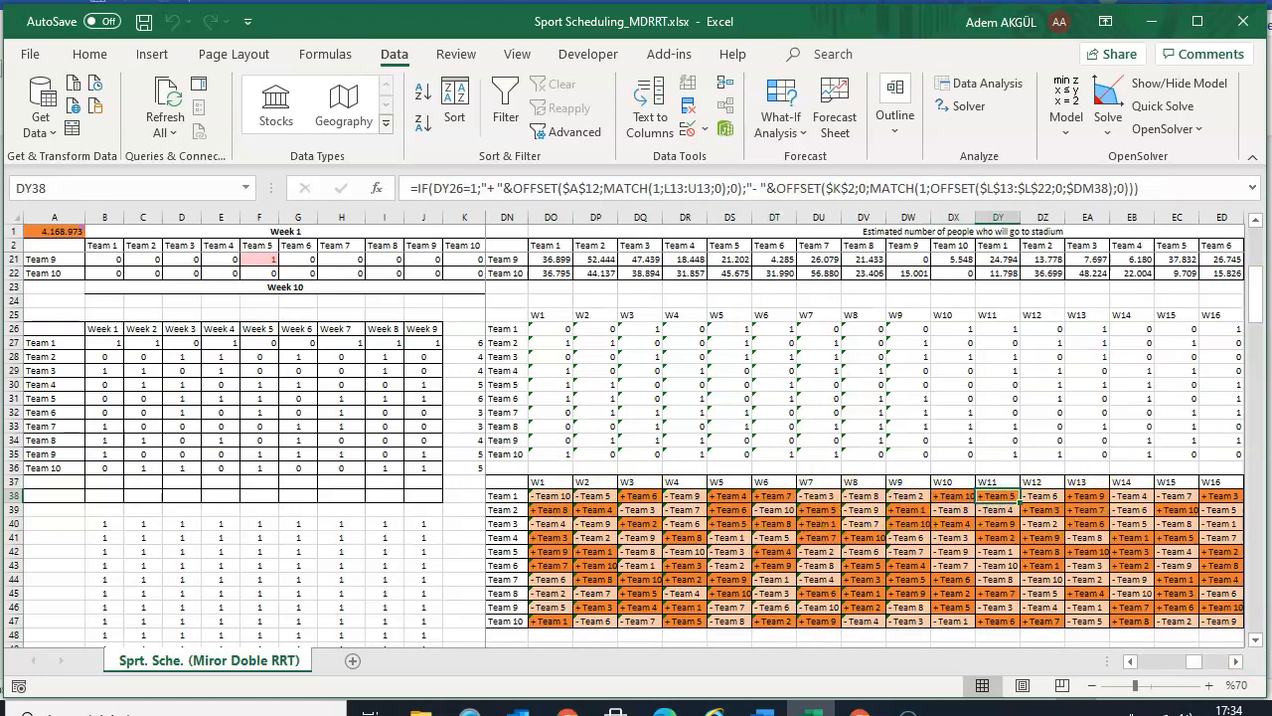
# Inspect Team 1's W18 fixture formula in EF38 at the end of the schedule table
pyautogui.click(1239, 663)
pyautogui.click(1238, 663)
pyautogui.click(1238, 663)
pyautogui.click(1238, 663)
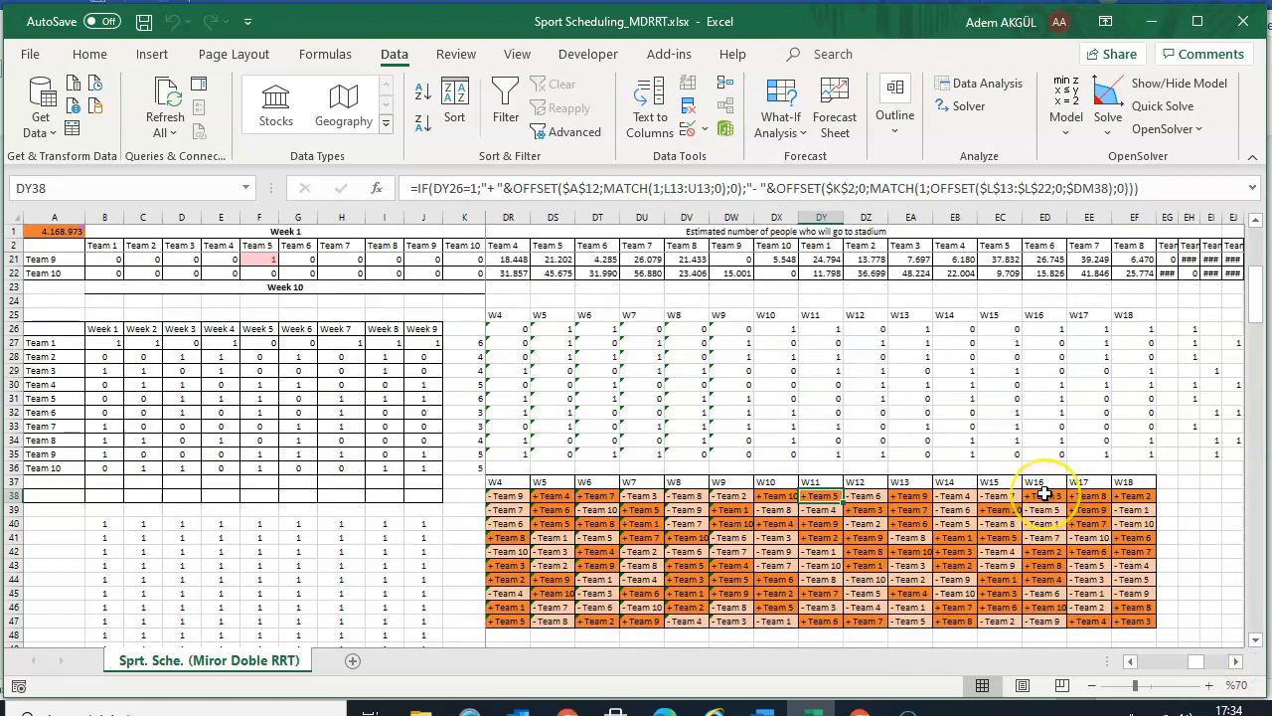
pyautogui.click(1131, 497)
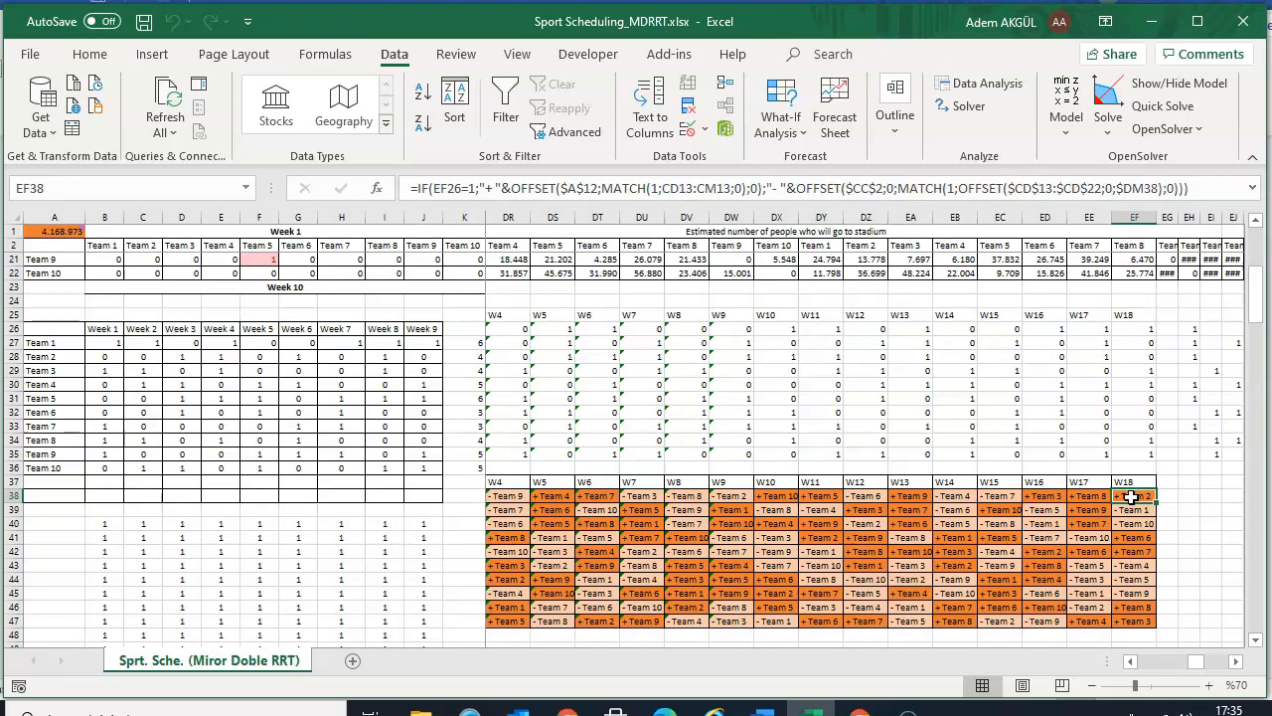
# Return to the Week 1 area and trace the ranges L3:L12 and B3:K3 used by the formula in Y28
pyautogui.click(1202, 662)
pyautogui.moveTo(1205, 667); pyautogui.dragTo(1143, 663)
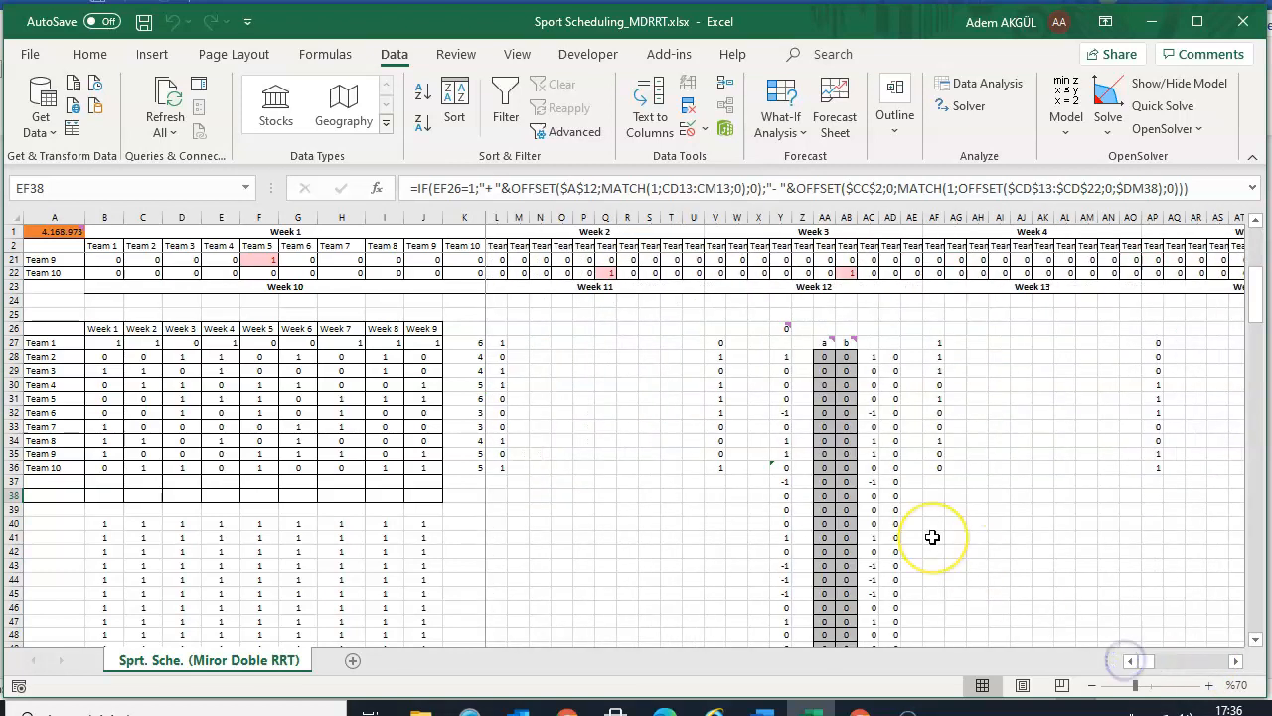
pyautogui.scroll(2, 932, 537)
pyautogui.scroll(1, 932, 536)
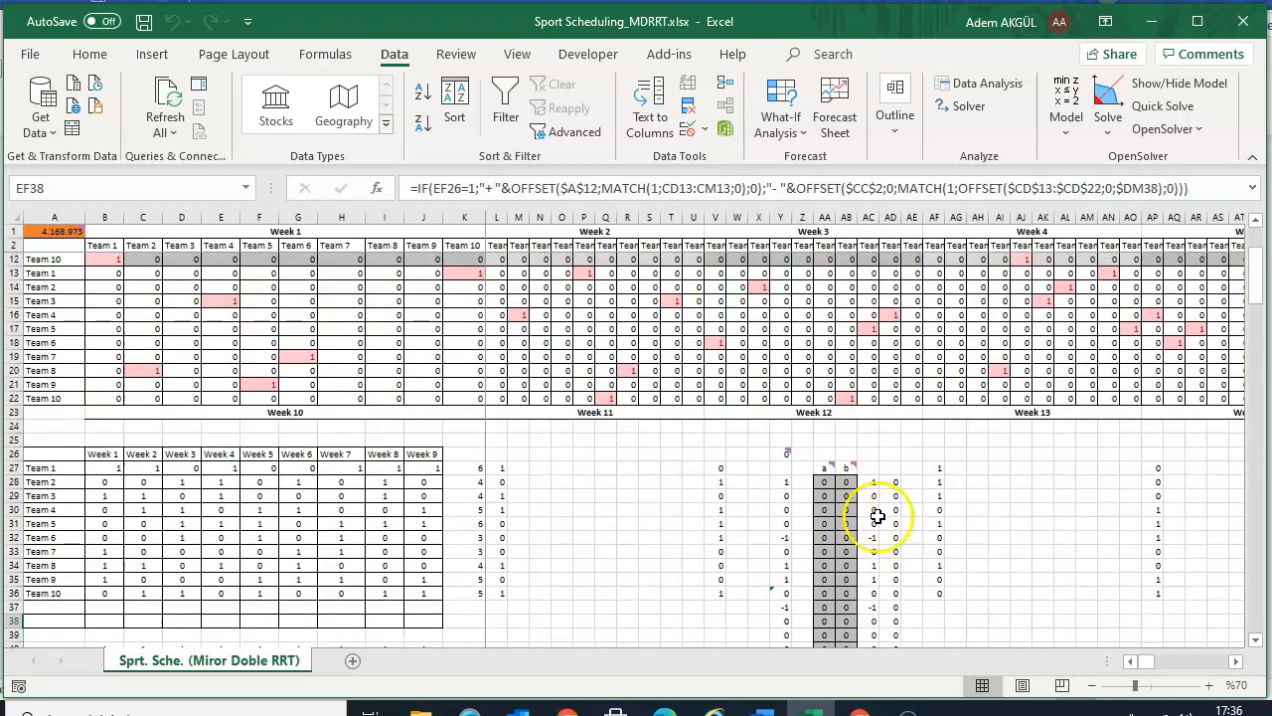
pyautogui.click(785, 482)
pyautogui.press('F2')
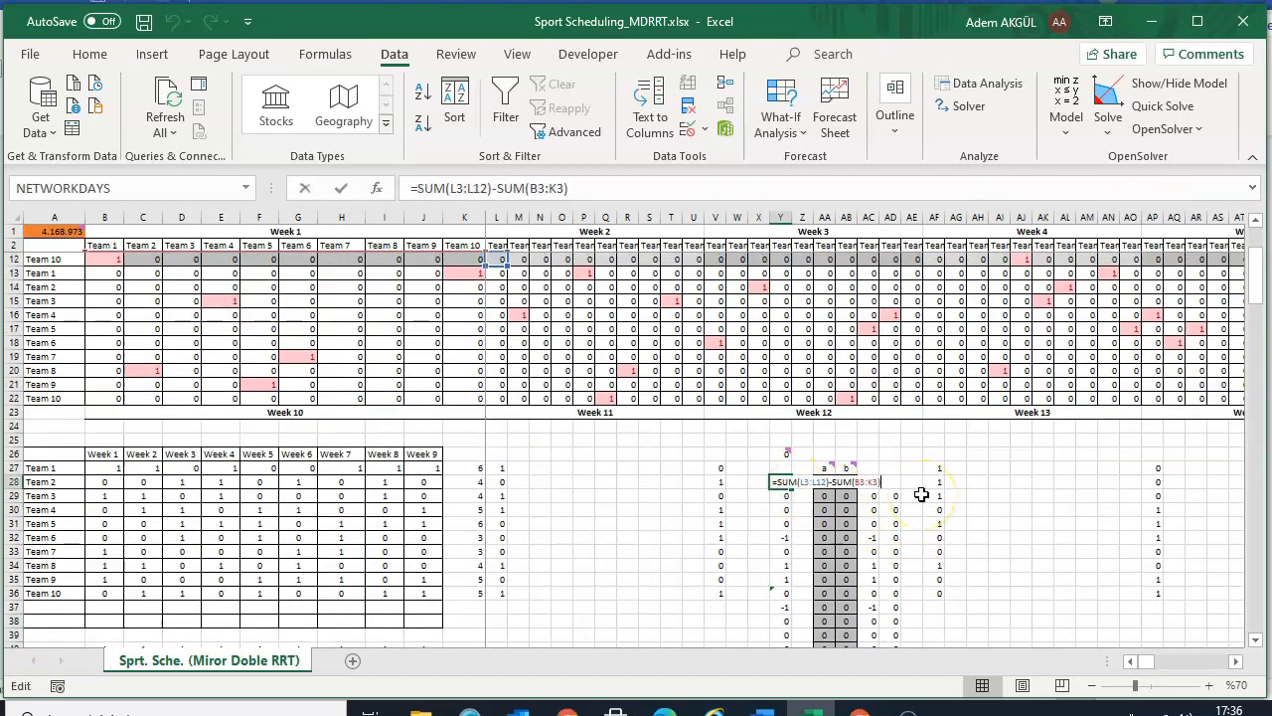
pyautogui.scroll(3, 924, 494)
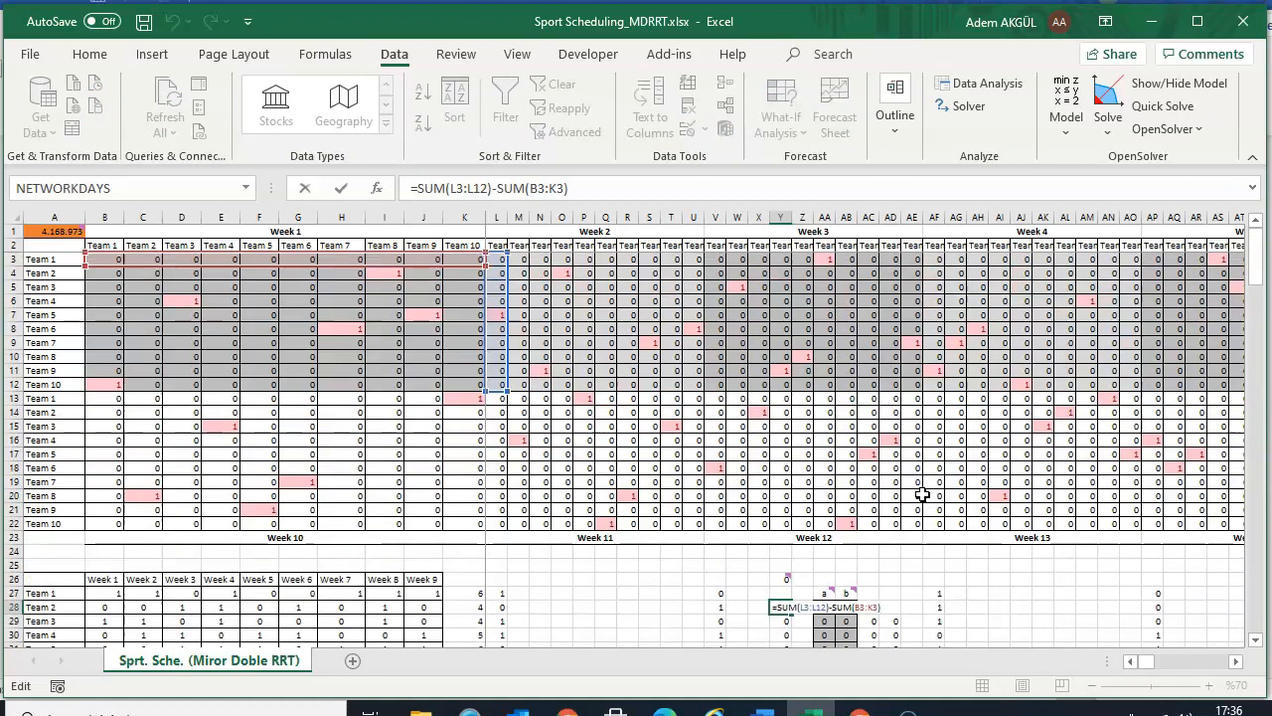
pyautogui.press('Return')
# Trace the week-to-week difference formulas in Y29, Y30 and Y31 against the match assignment table
pyautogui.press('F2')
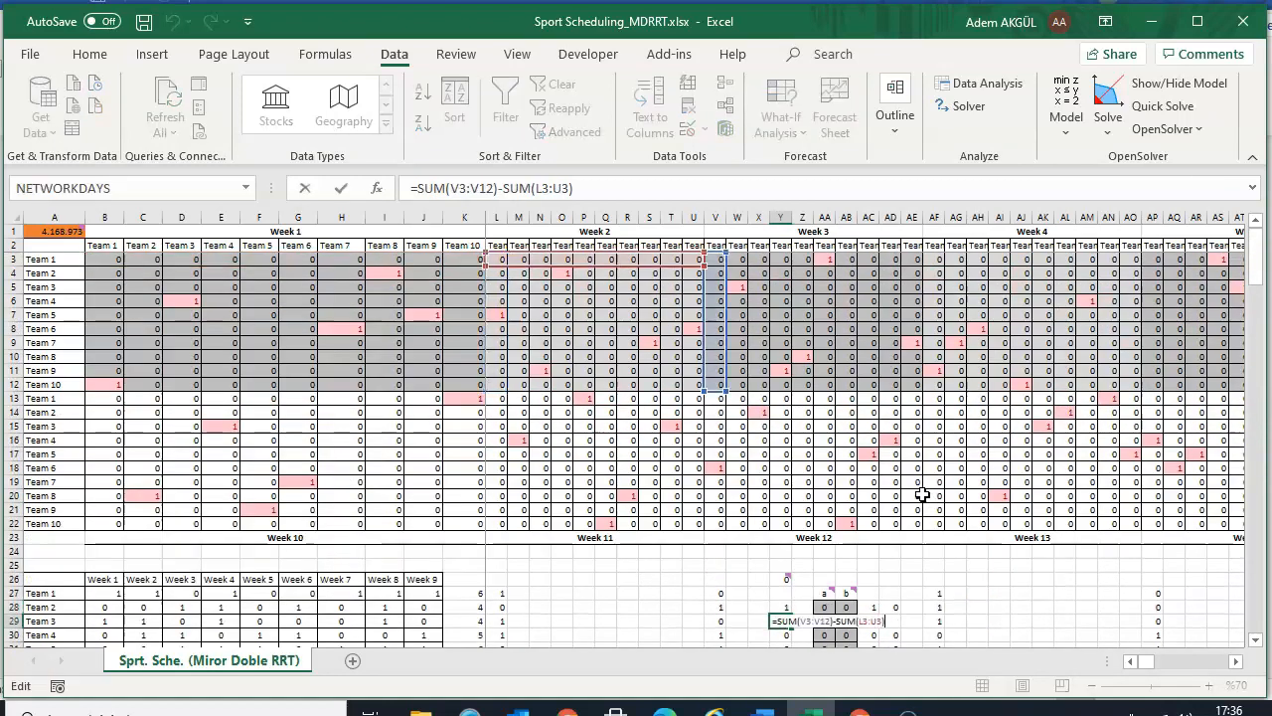
pyautogui.press('Return')
pyautogui.press('F2')
pyautogui.press('Return')
pyautogui.press('F2')
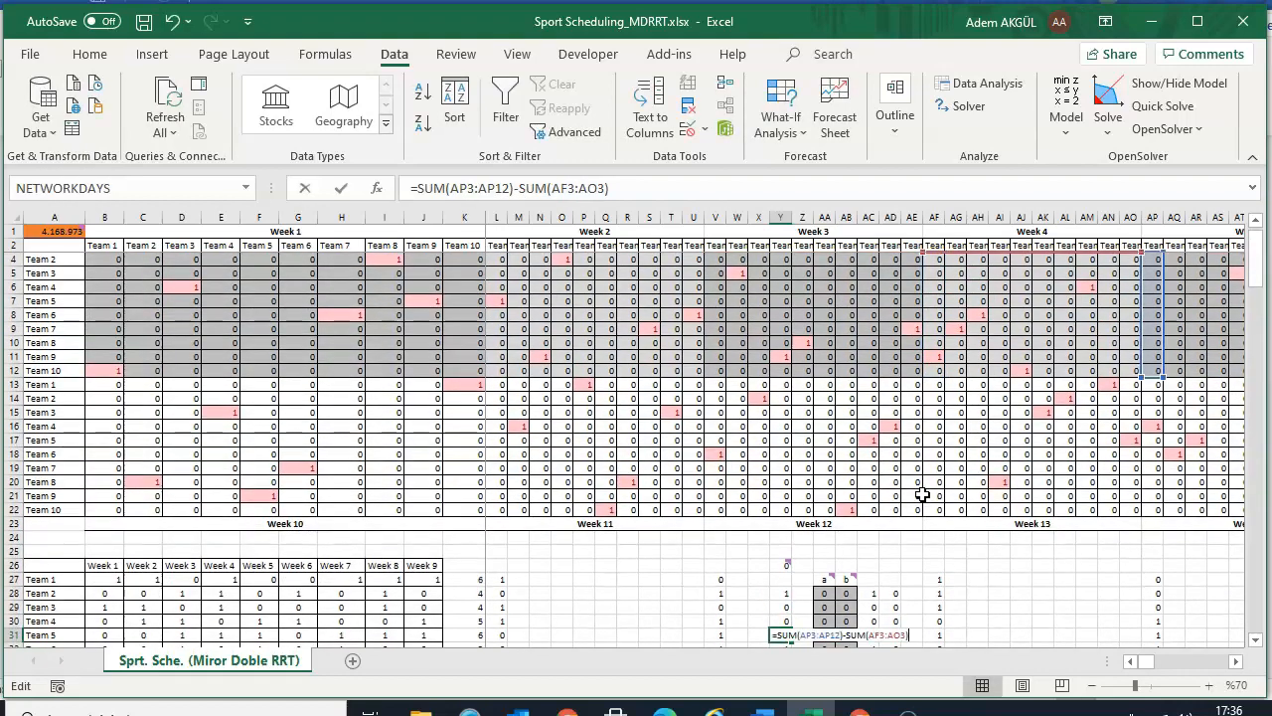
pyautogui.press('Return')
pyautogui.scroll(1, 922, 494)
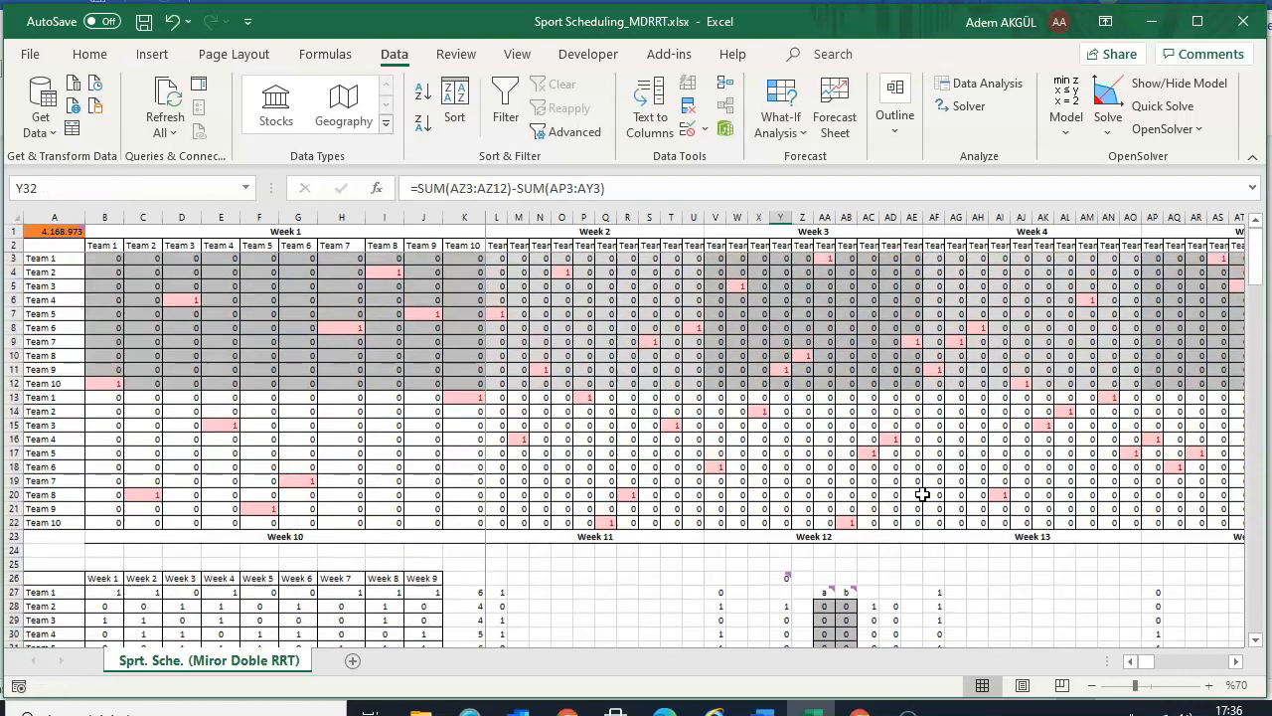
# Re-examine the Y28 formula, comparing Team 1's Week 1 row B3:K3 with its Week 2 column L3:L12
pyautogui.click(783, 606)
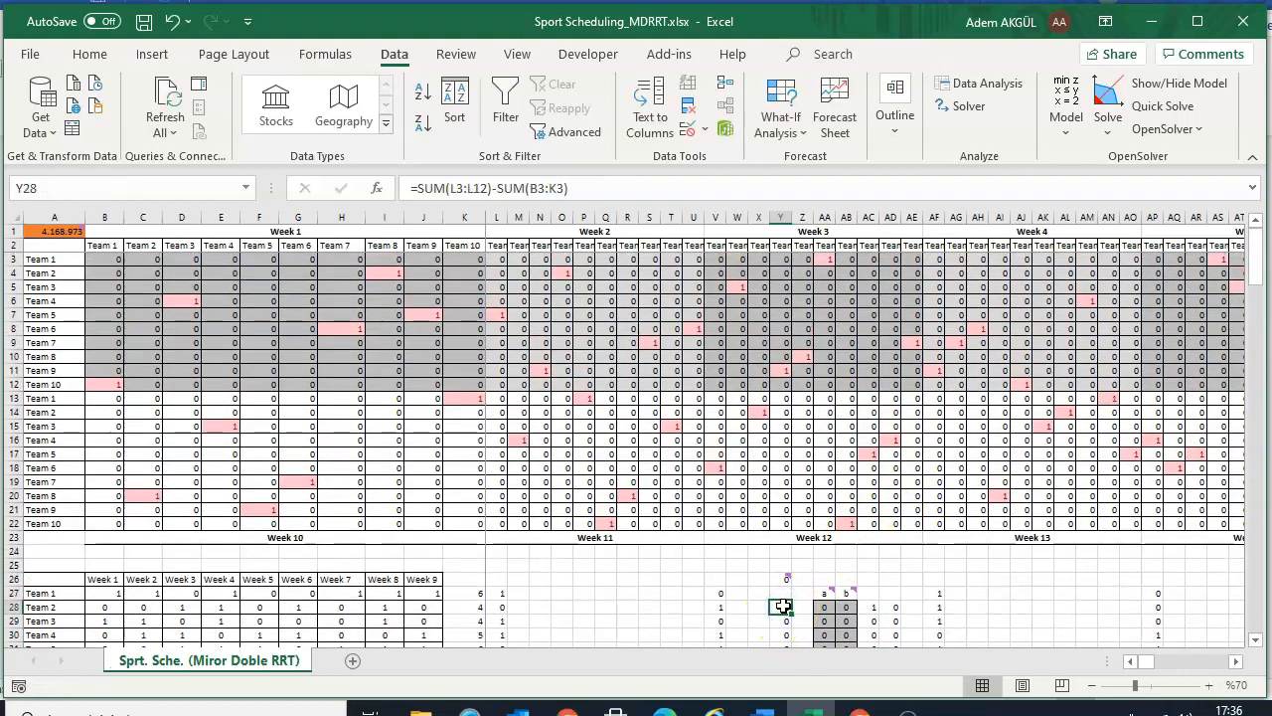
pyautogui.press('F2')
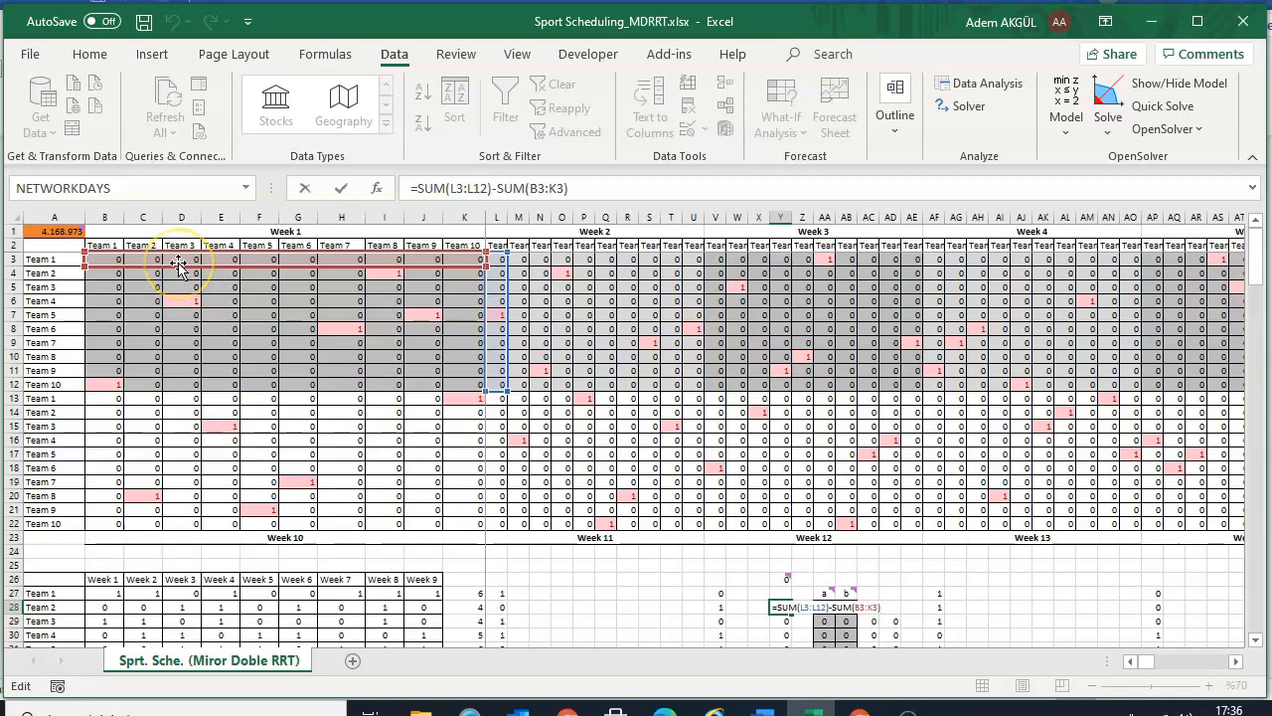
pyautogui.click(100, 258)
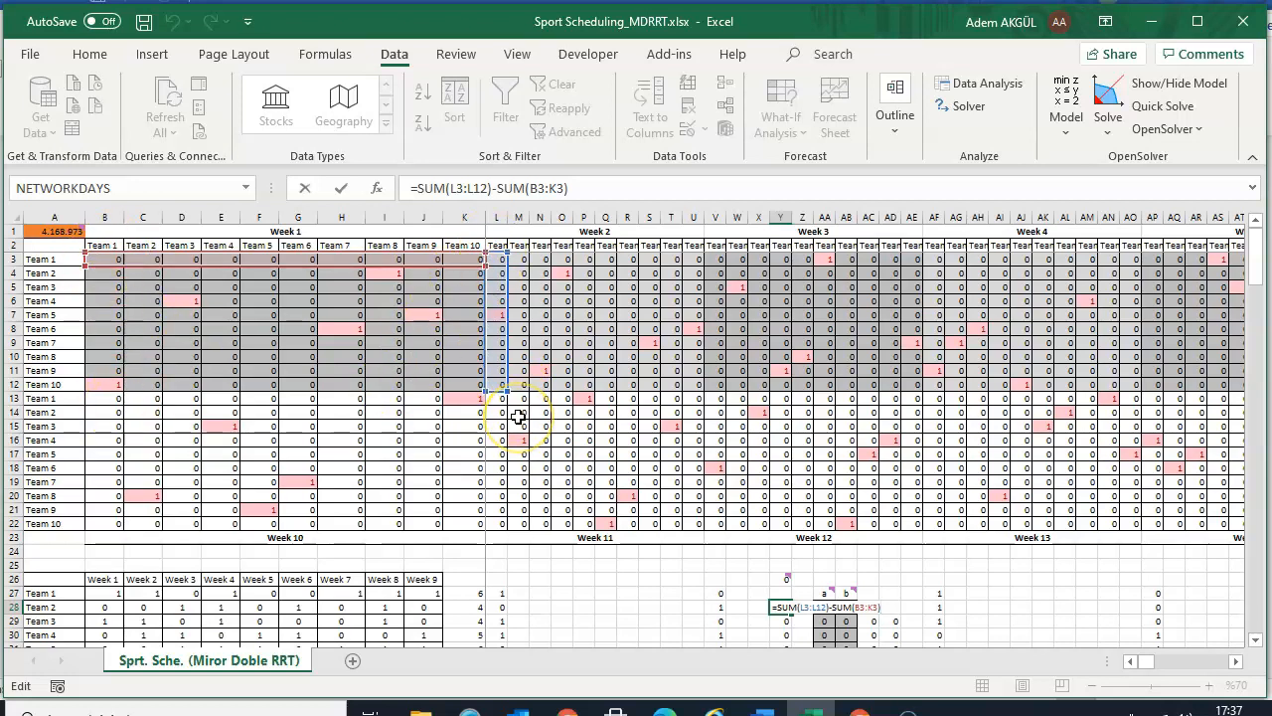
pyautogui.press('Return')
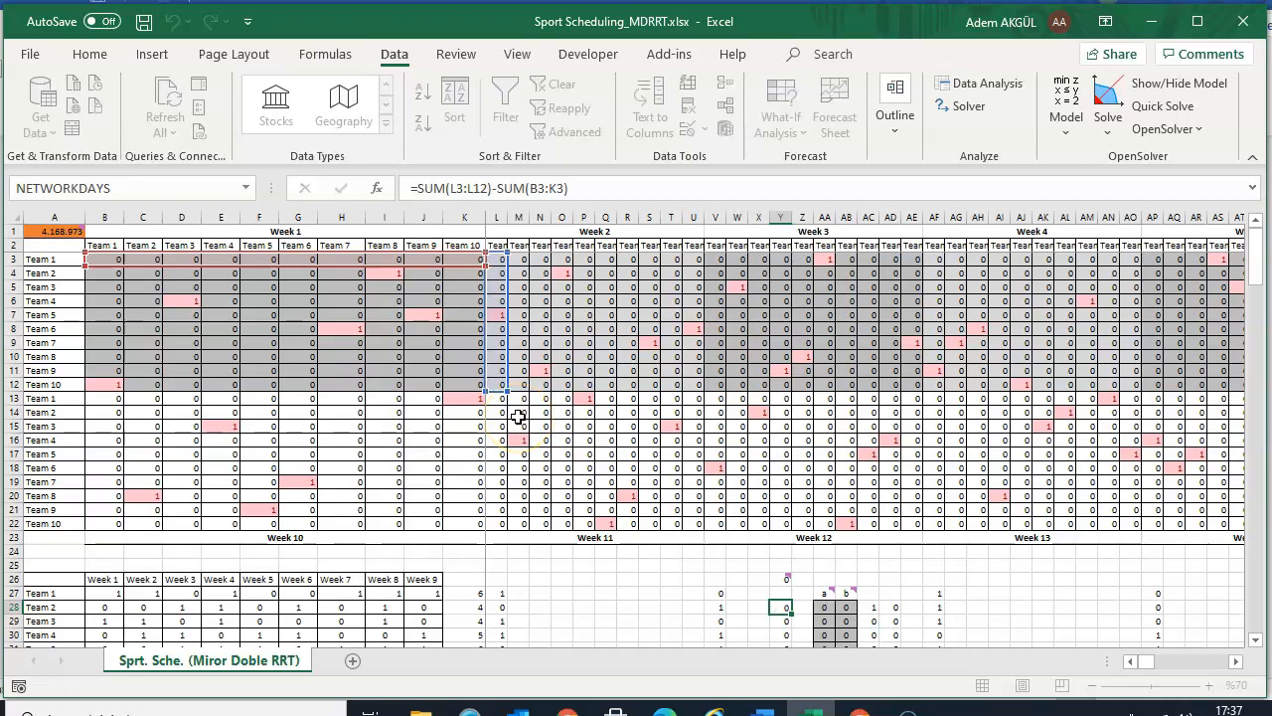
# Examine the formulas in Y29 and Y30, comparing Team 1's row in Weeks 2 and 3 with its column in the following week
pyautogui.press('F2')
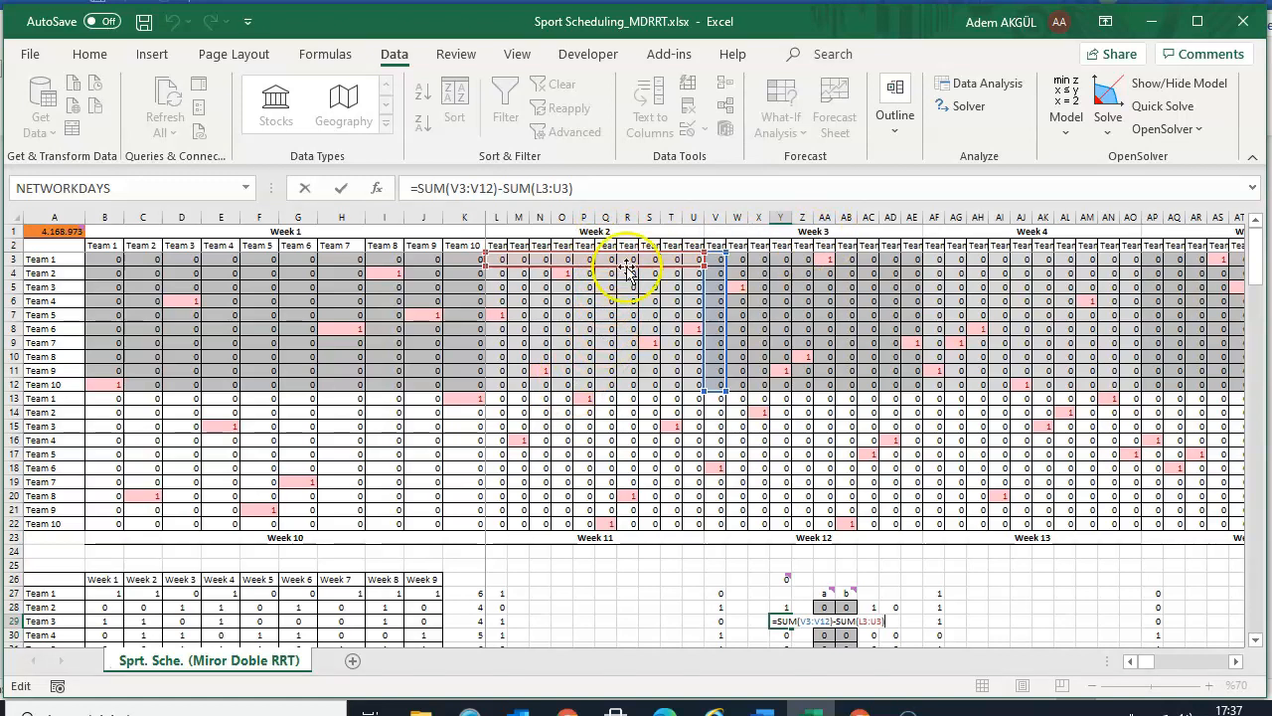
pyautogui.moveTo(494, 258); pyautogui.dragTo(693, 260)
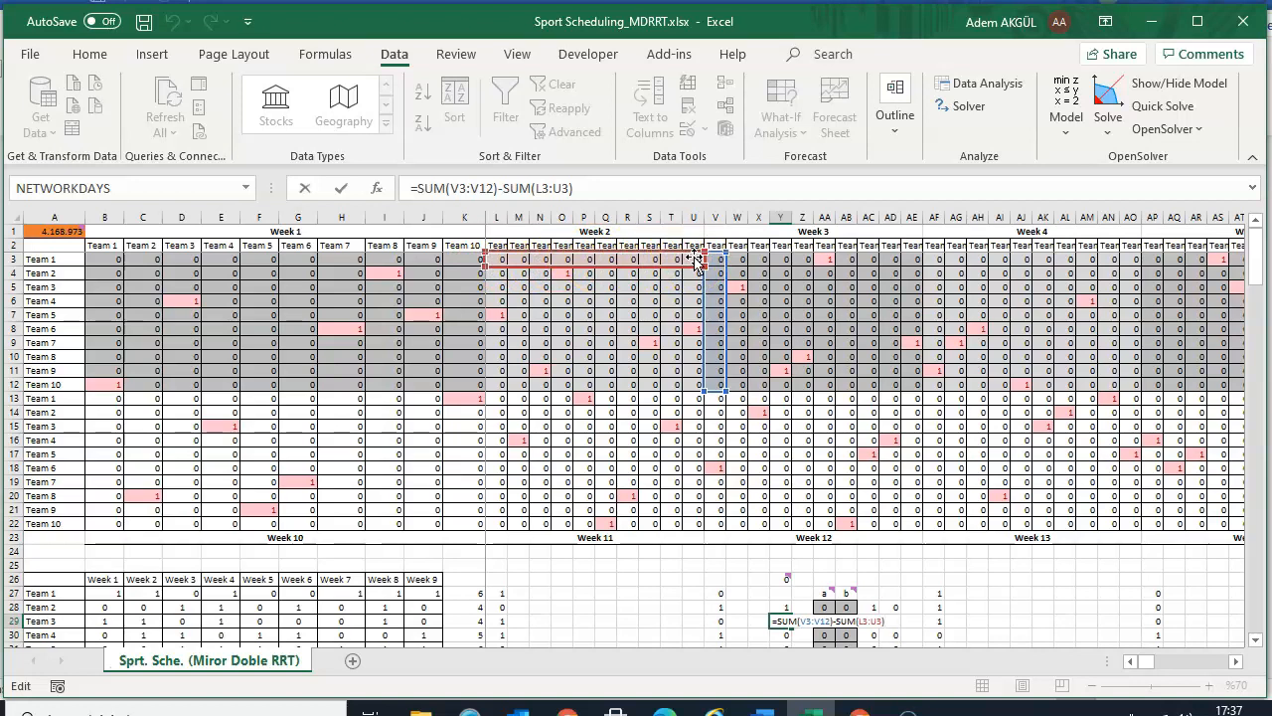
pyautogui.moveTo(695, 260); pyautogui.dragTo(716, 260)
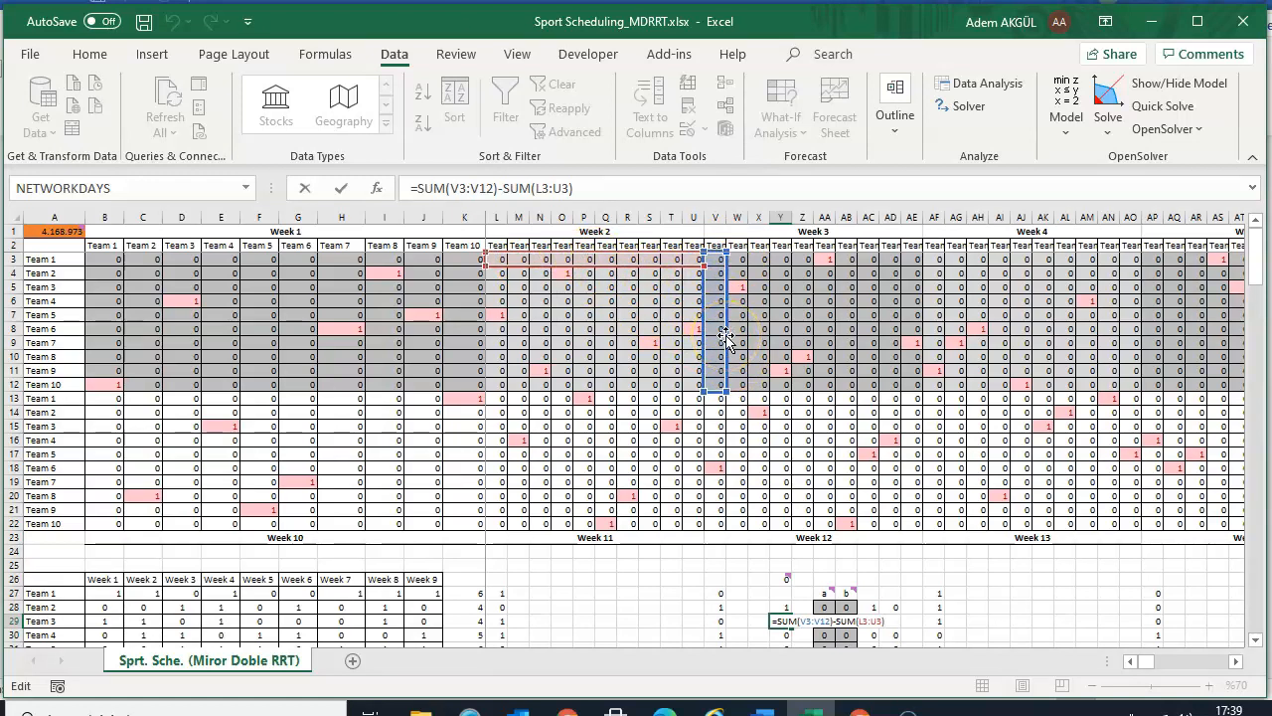
pyautogui.press('Return')
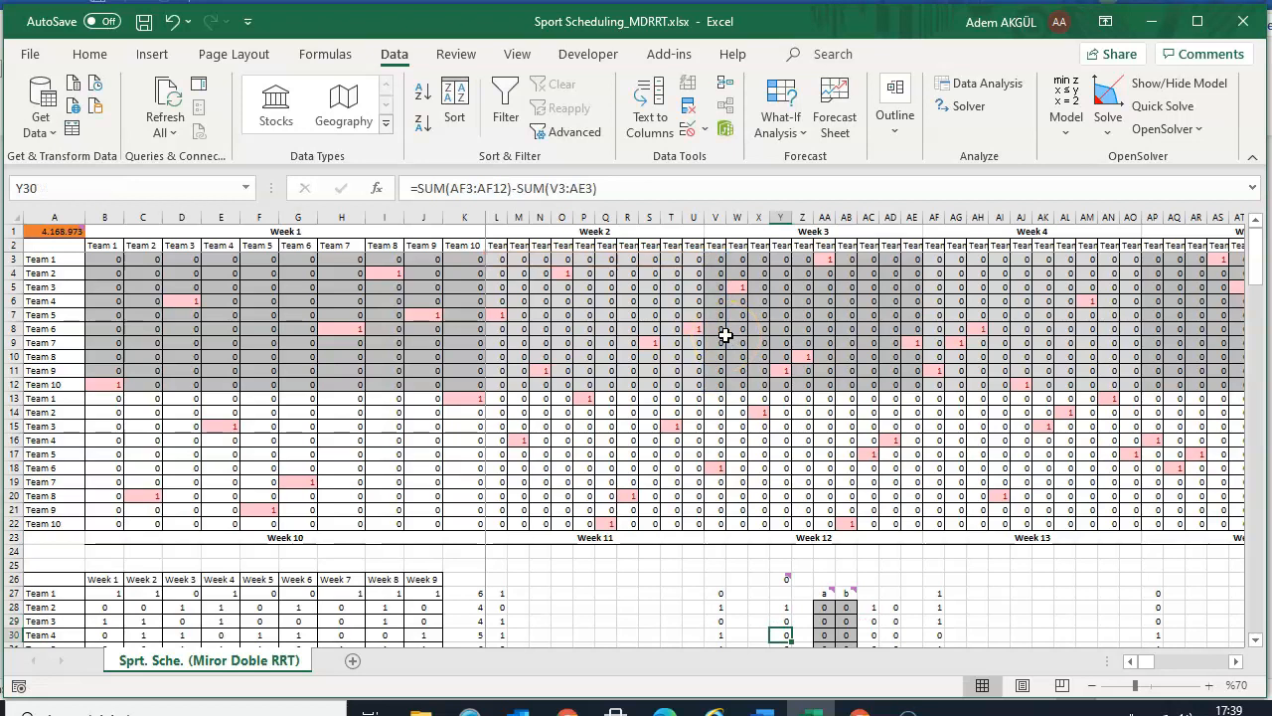
pyautogui.press('F2')
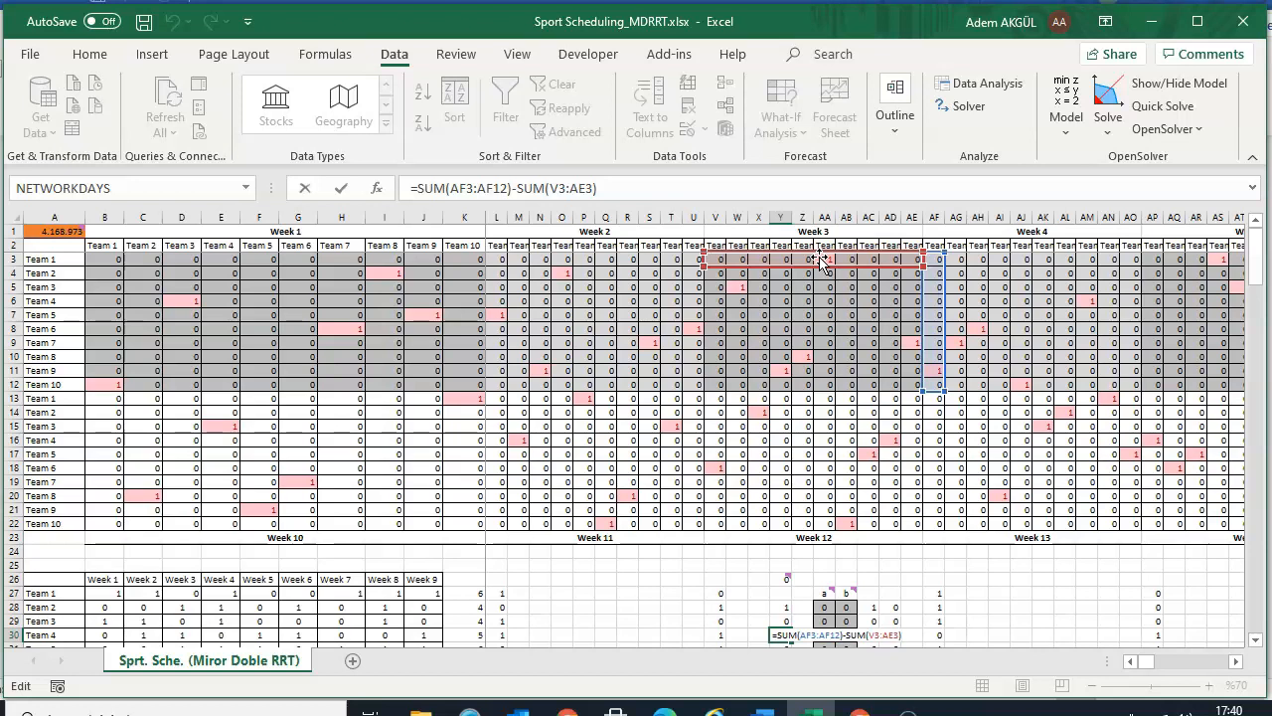
pyautogui.press('Return')
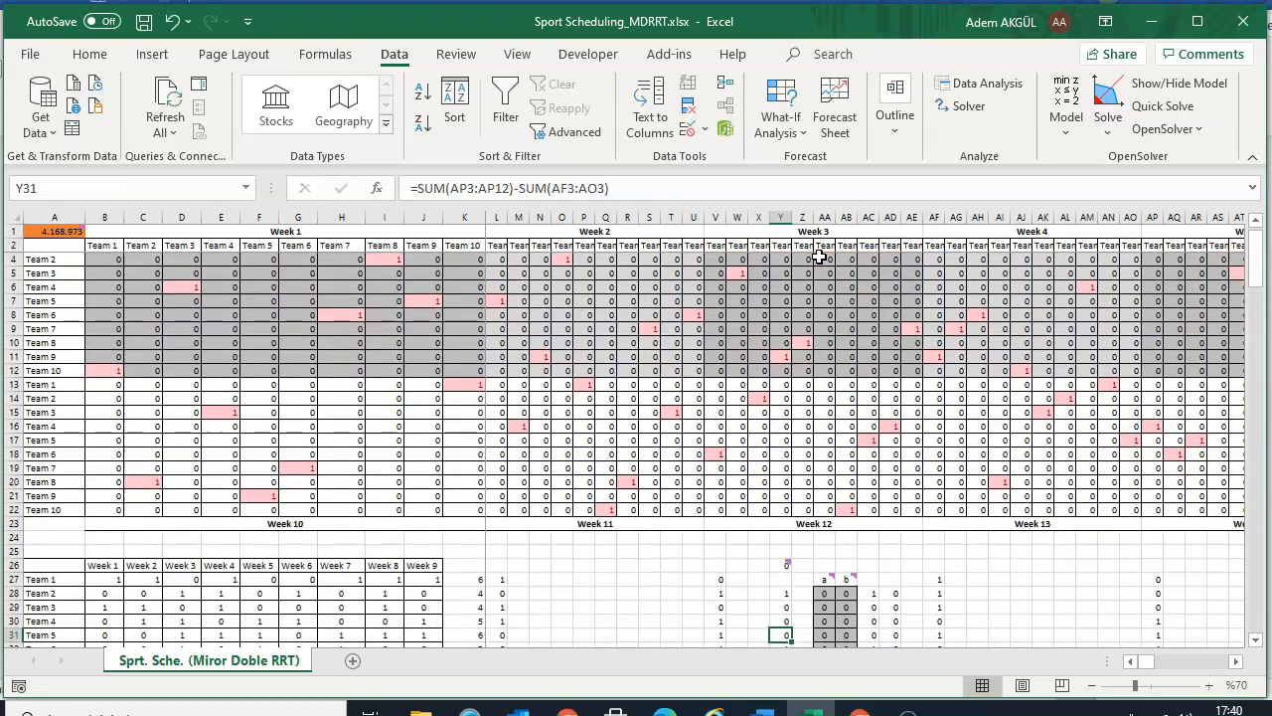
# Select and review the whole difference column from Y28 down, and read the comment on the "a" header in AA27
pyautogui.click(785, 594)
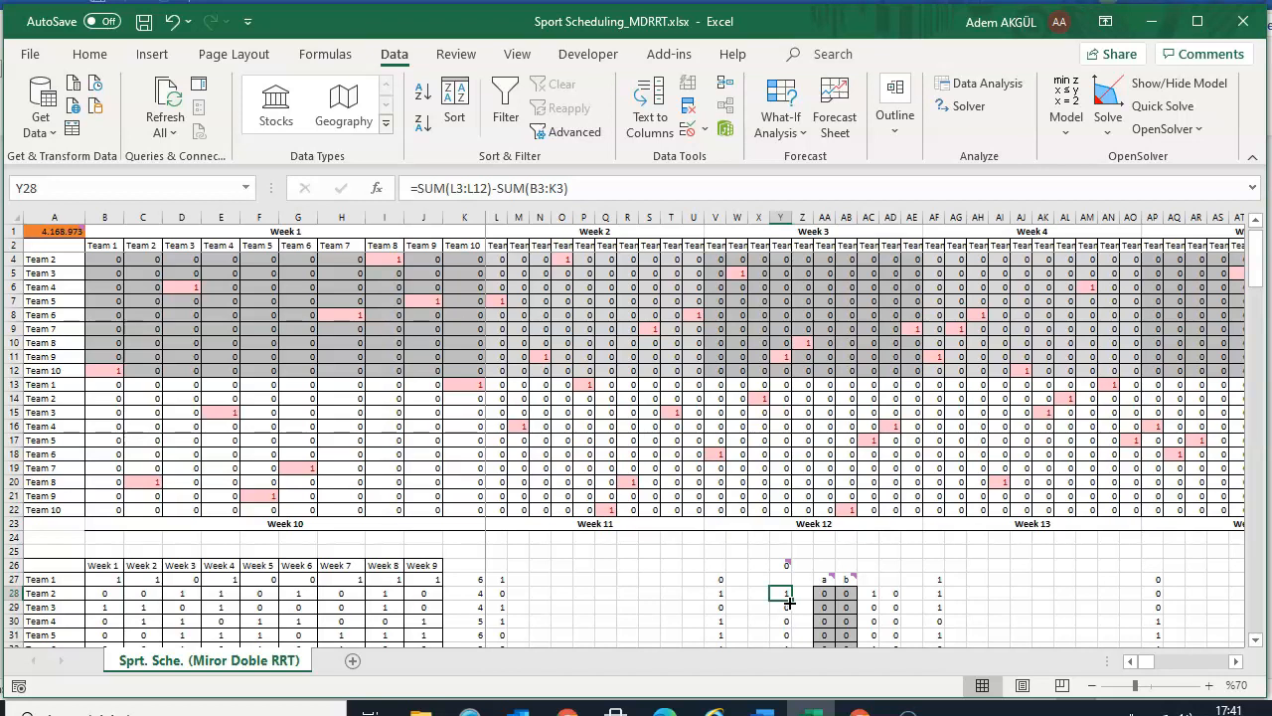
pyautogui.click(783, 593)
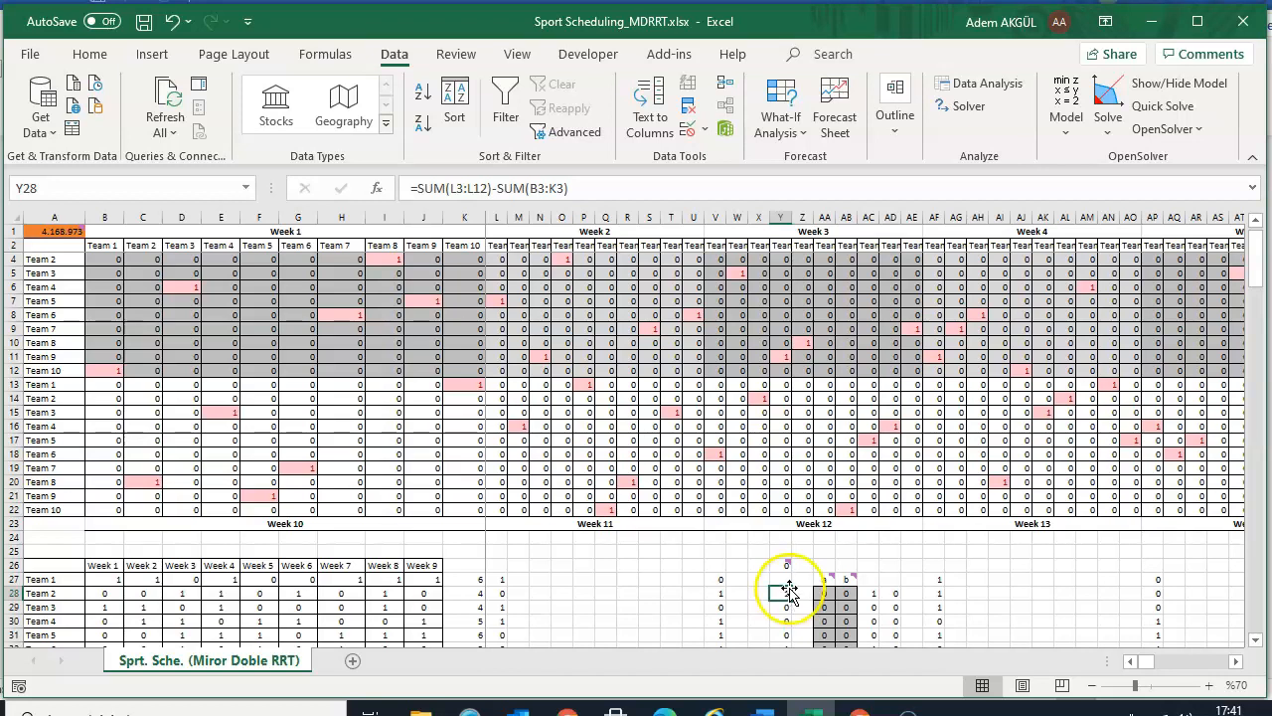
pyautogui.moveTo(784, 594)
pyautogui.mouseDown()
pyautogui.moveTo(784, 662)
pyautogui.moveTo(777, 592)
pyautogui.mouseUp()
pyautogui.scroll(3, 958, 523)
pyautogui.scroll(14, 958, 523)
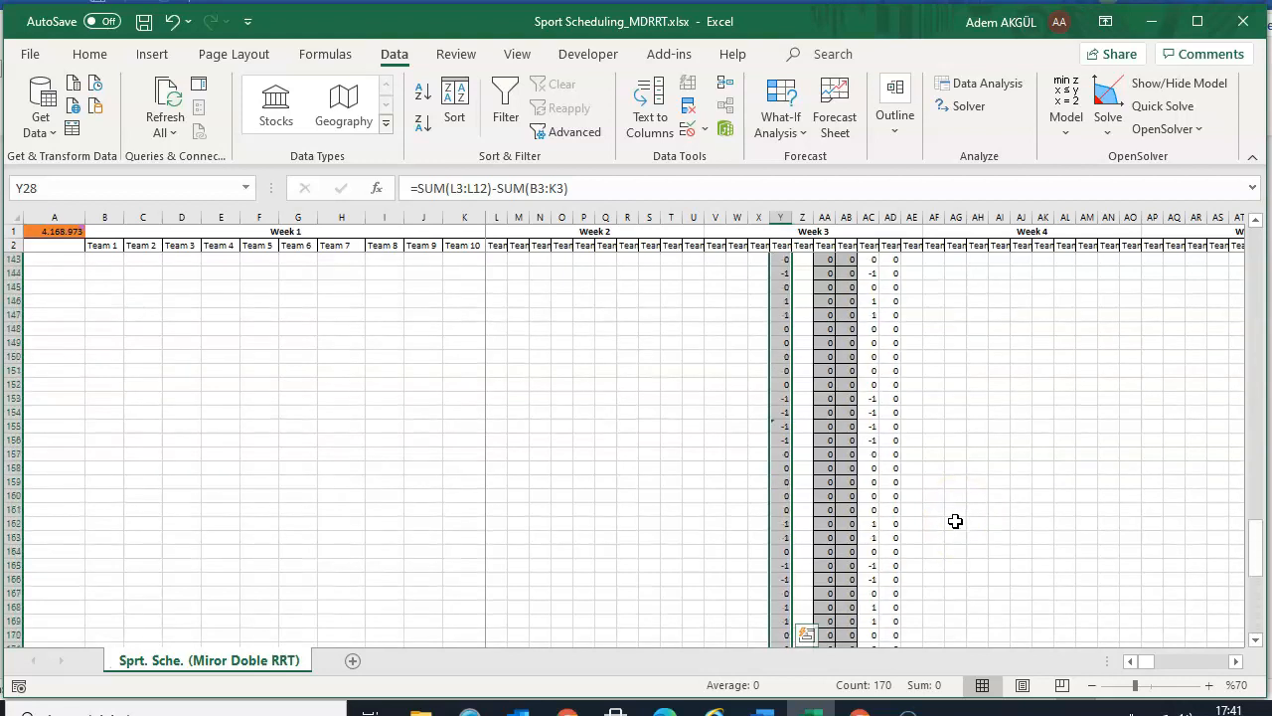
pyautogui.scroll(16, 953, 518)
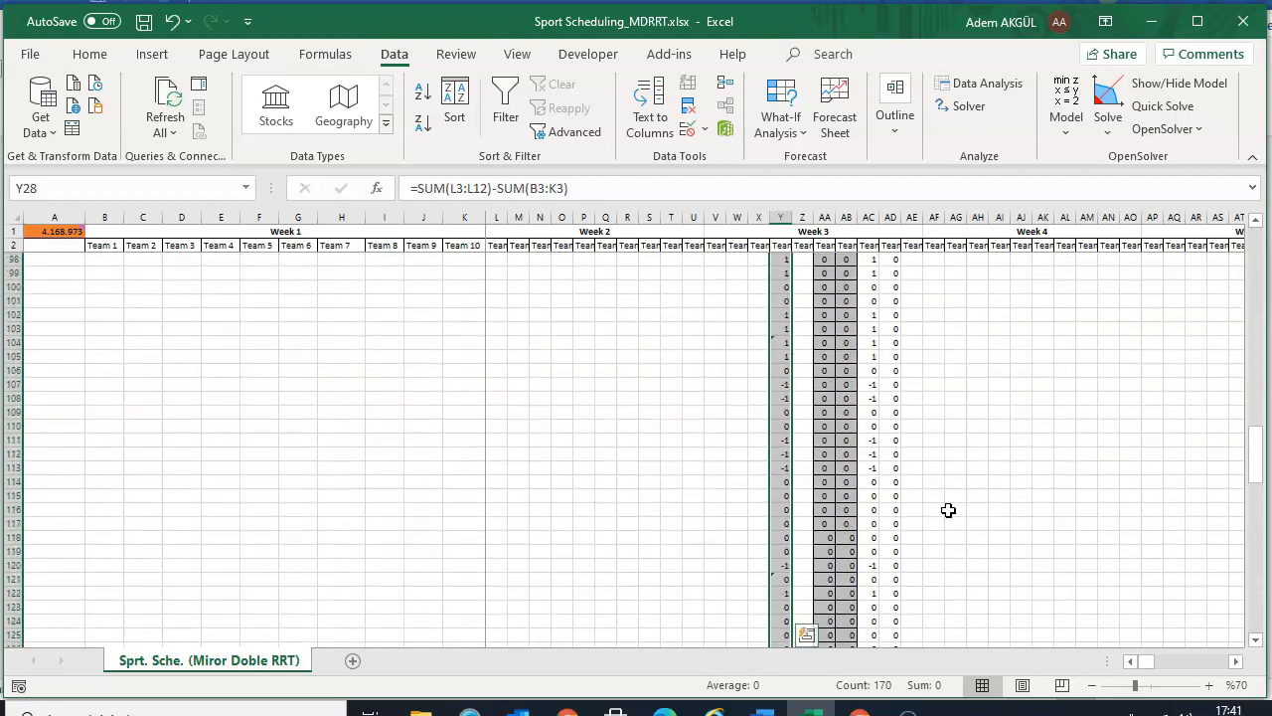
pyautogui.scroll(16, 944, 506)
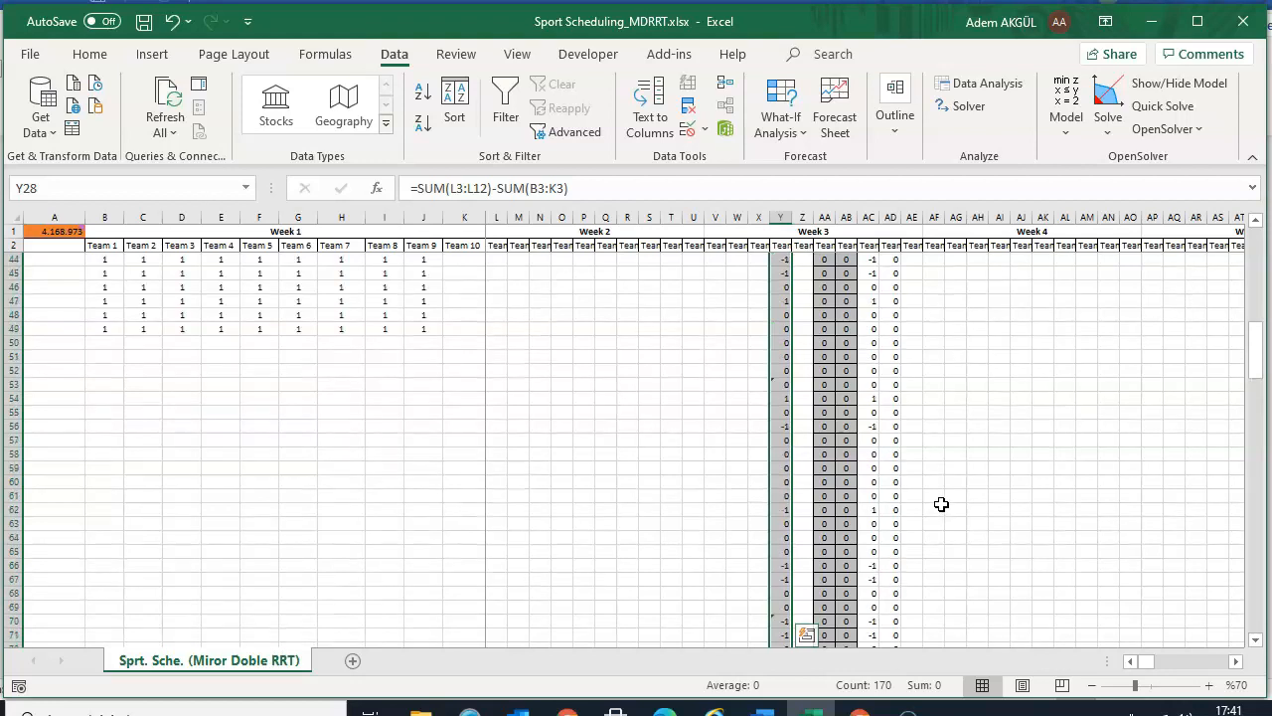
pyautogui.scroll(3, 940, 500)
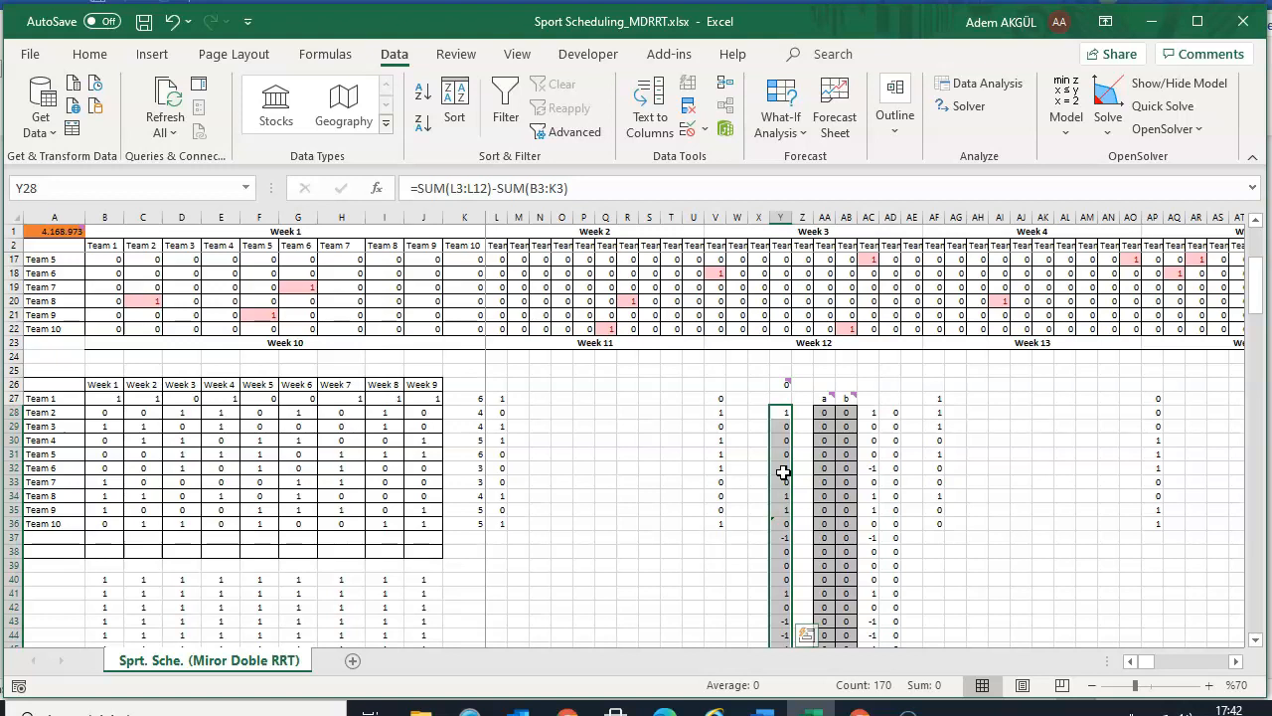
pyautogui.moveTo(820, 402)
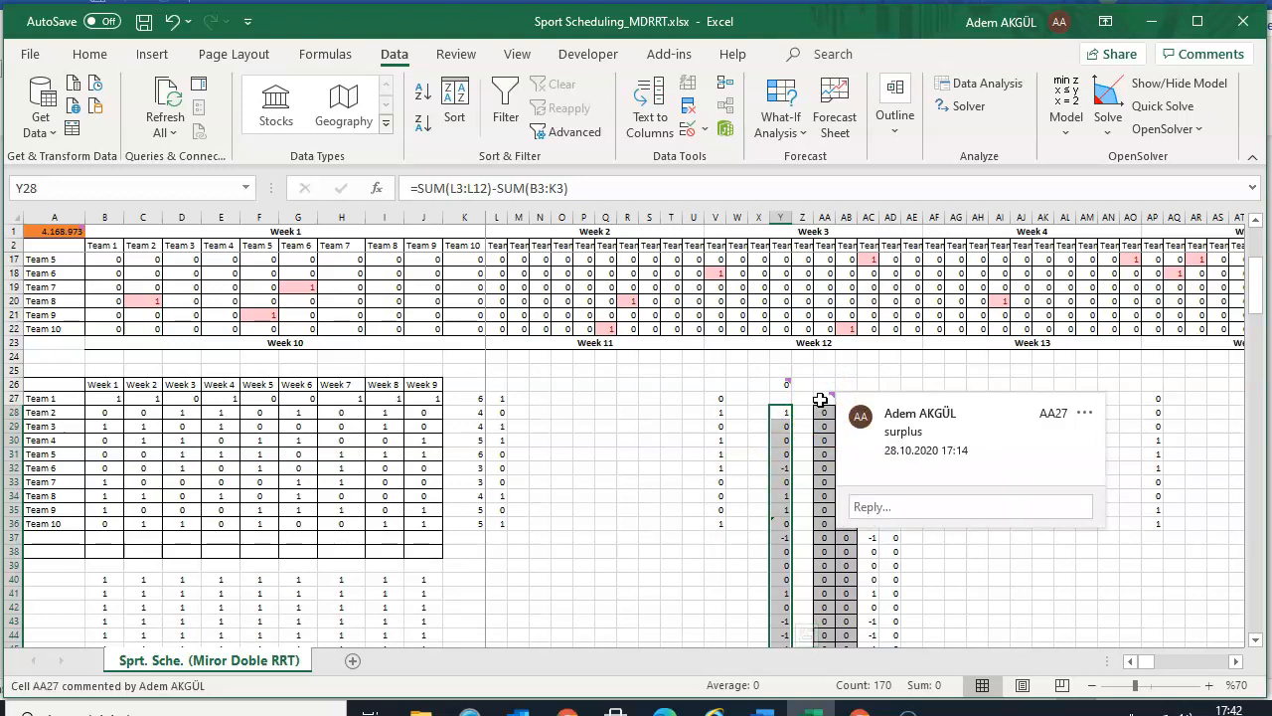
# Read the comments on the "a" and "b" column headers in AA27 and AB27
pyautogui.click(820, 401)
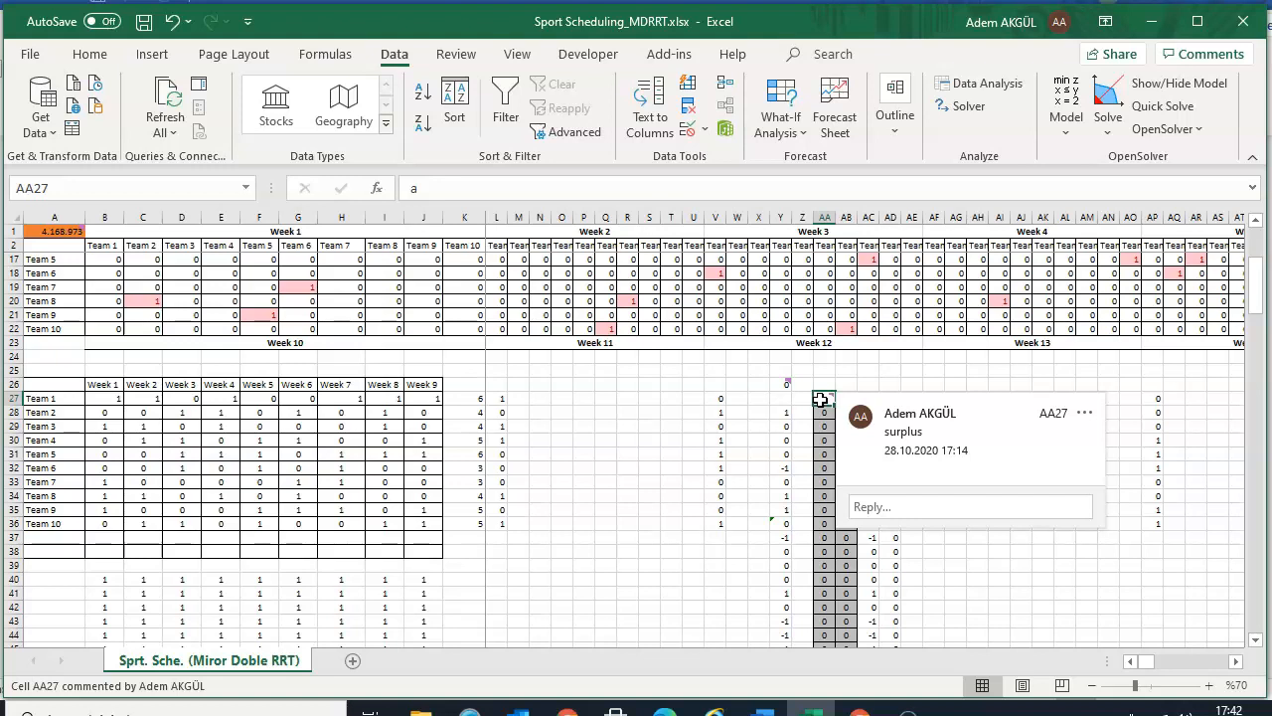
pyautogui.click(846, 398)
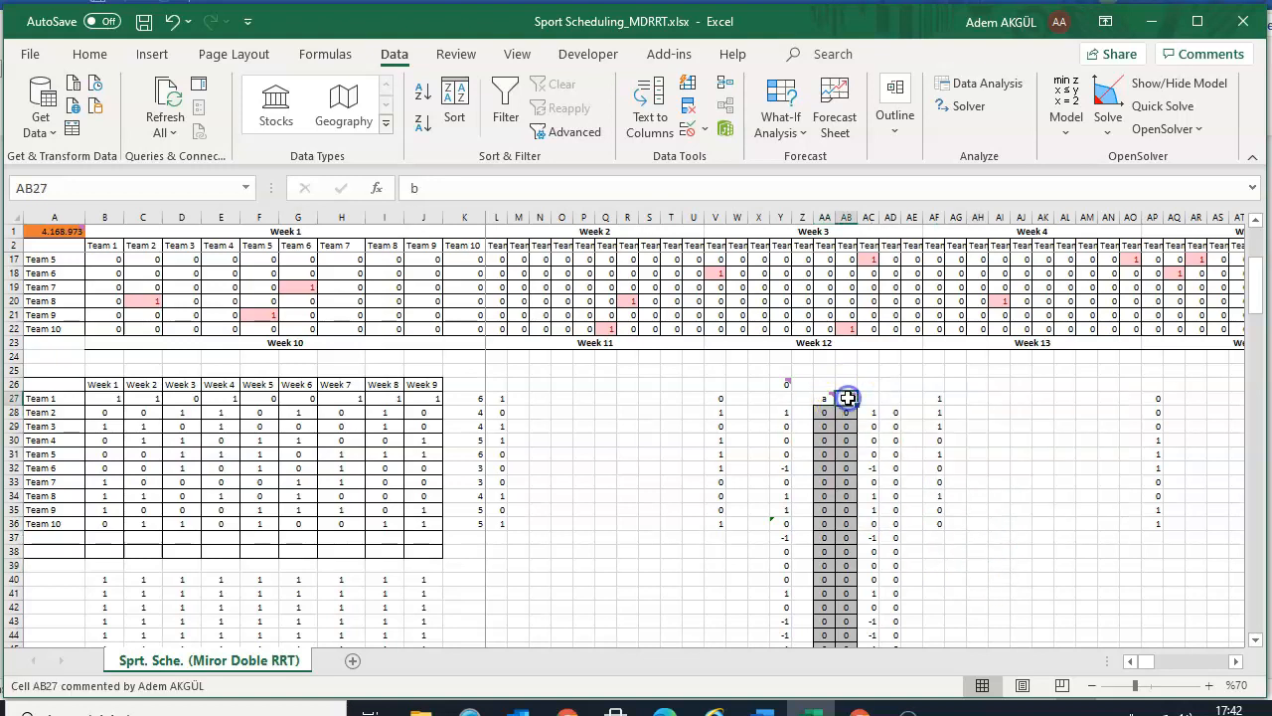
pyautogui.moveTo(846, 398)
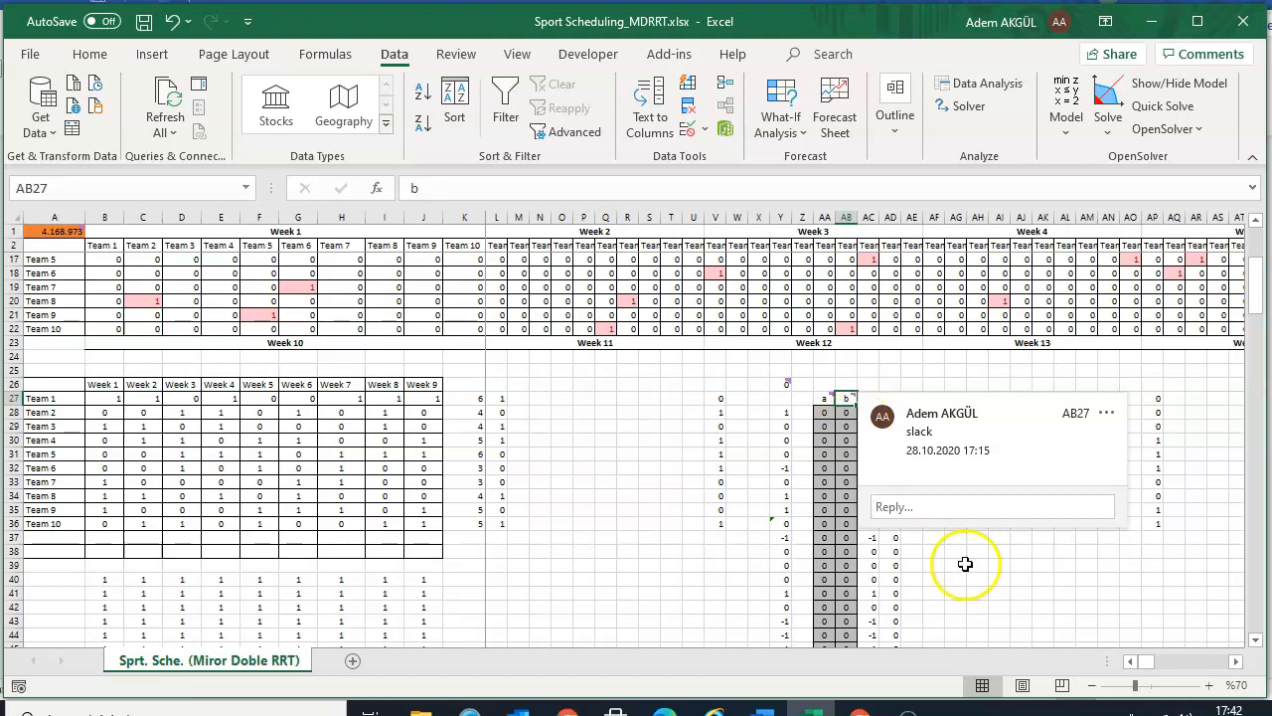
pyautogui.click(1021, 594)
# Examine the AC28 formula that combines the Y28 difference with the surplus and slack cells AA28 and AB28
pyautogui.click(869, 416)
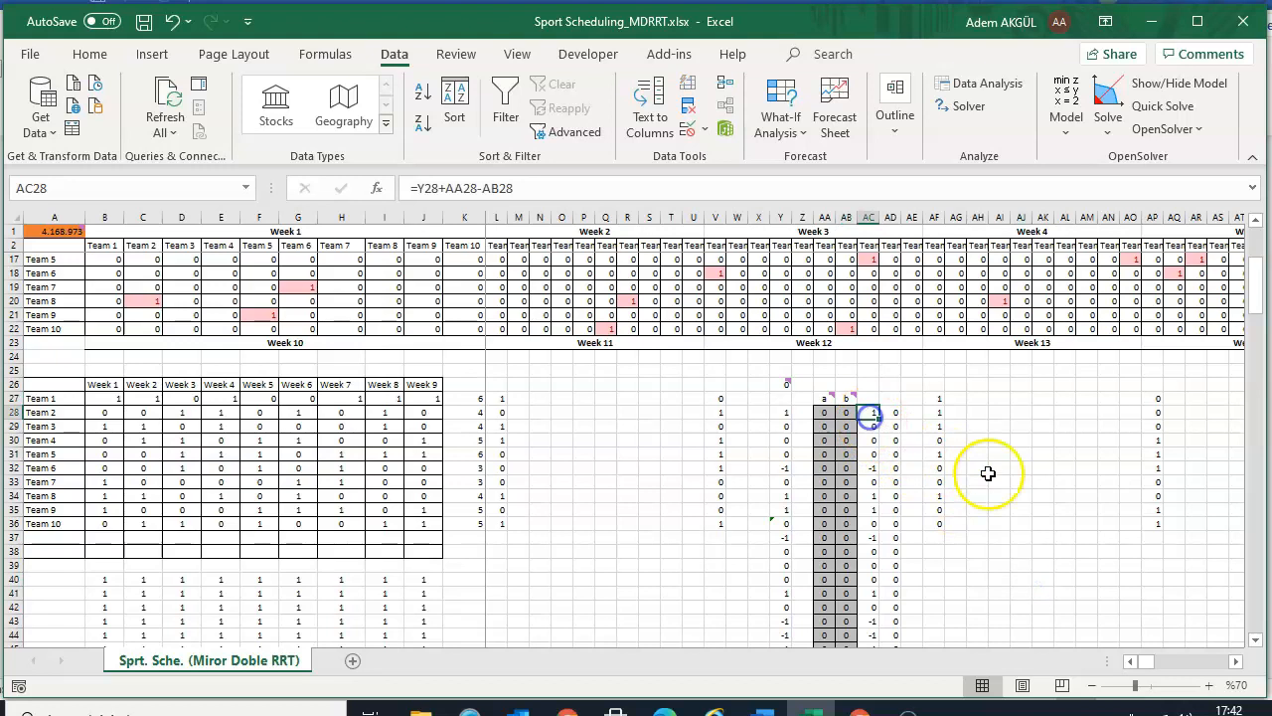
pyautogui.press('F2')
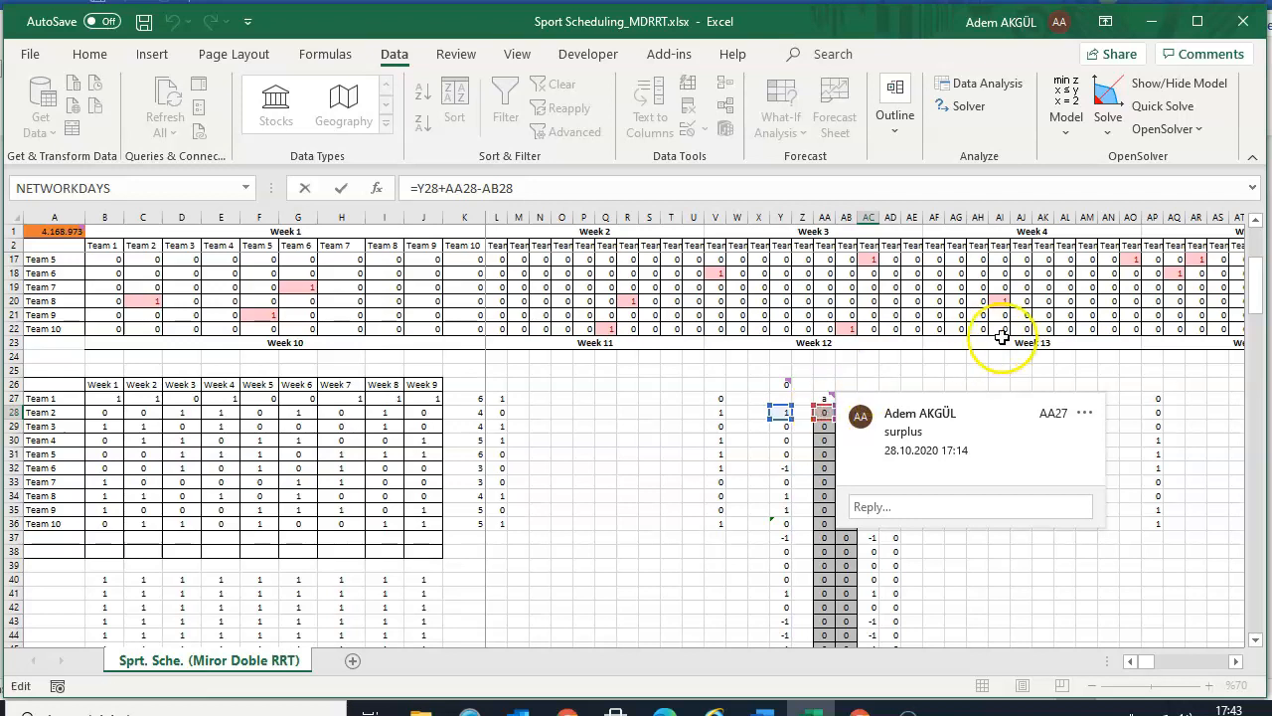
pyautogui.press('F2')
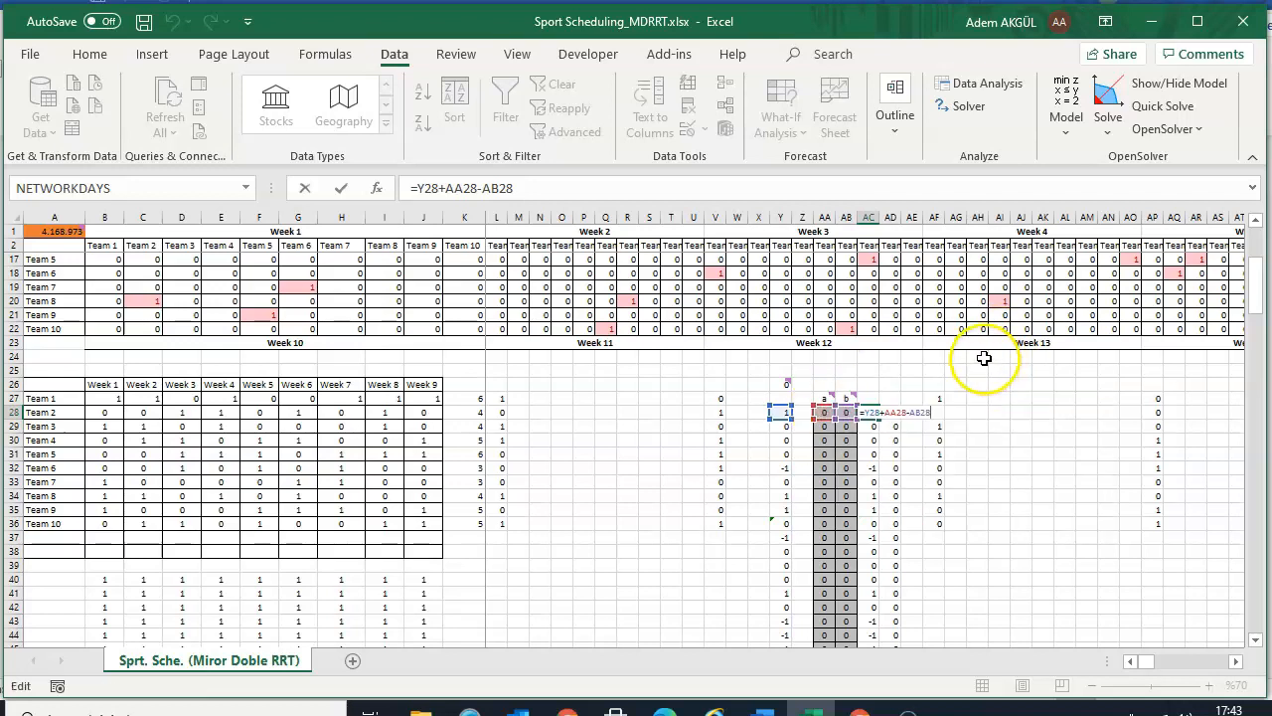
pyautogui.click(872, 411)
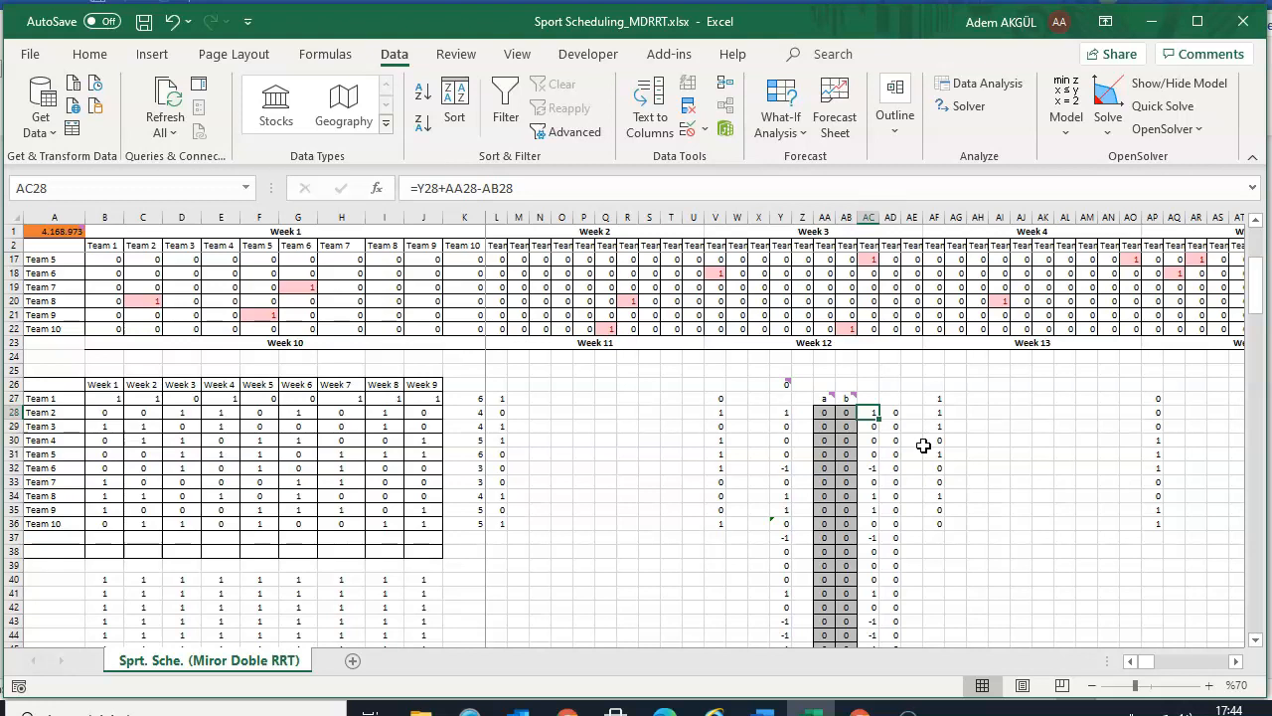
# Add the surplus and slack range AA28:AB197 to the Solver's changing variable cells, after $B$3:$CM$12
pyautogui.click(982, 117)
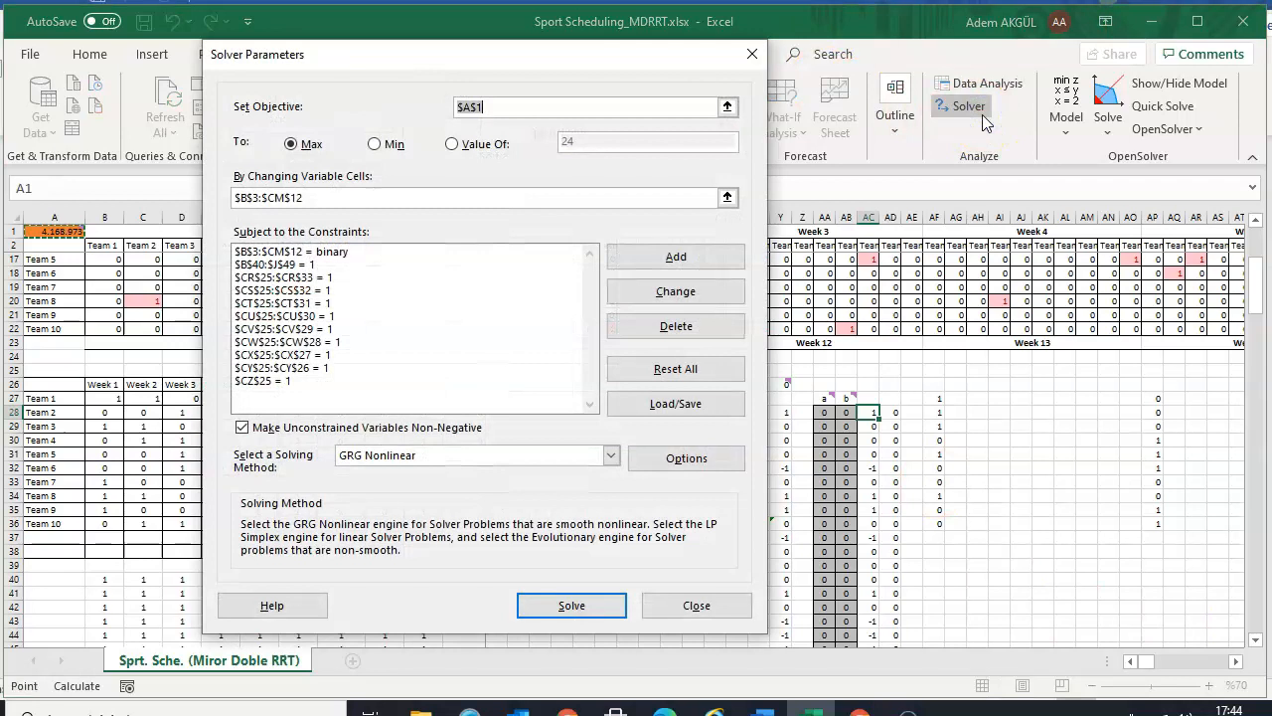
pyautogui.click(377, 196)
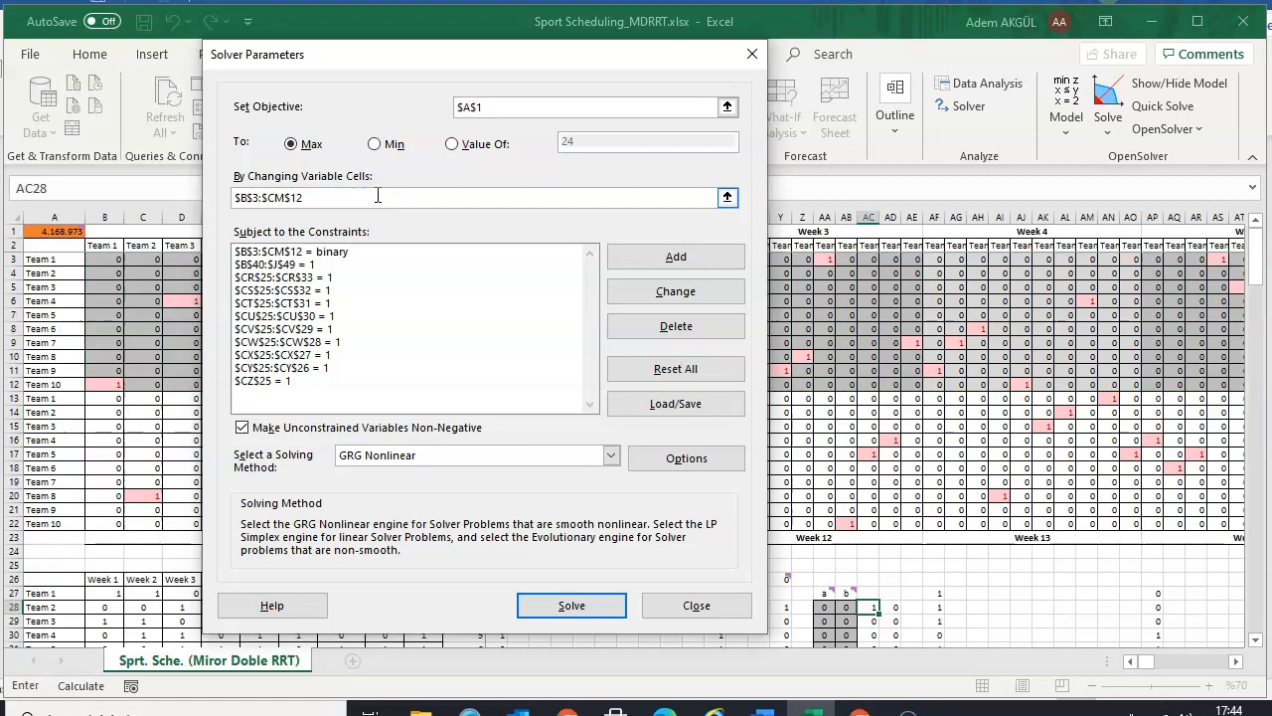
pyautogui.write(';')
pyautogui.click(728, 197)
pyautogui.scroll(-4, 857, 596)
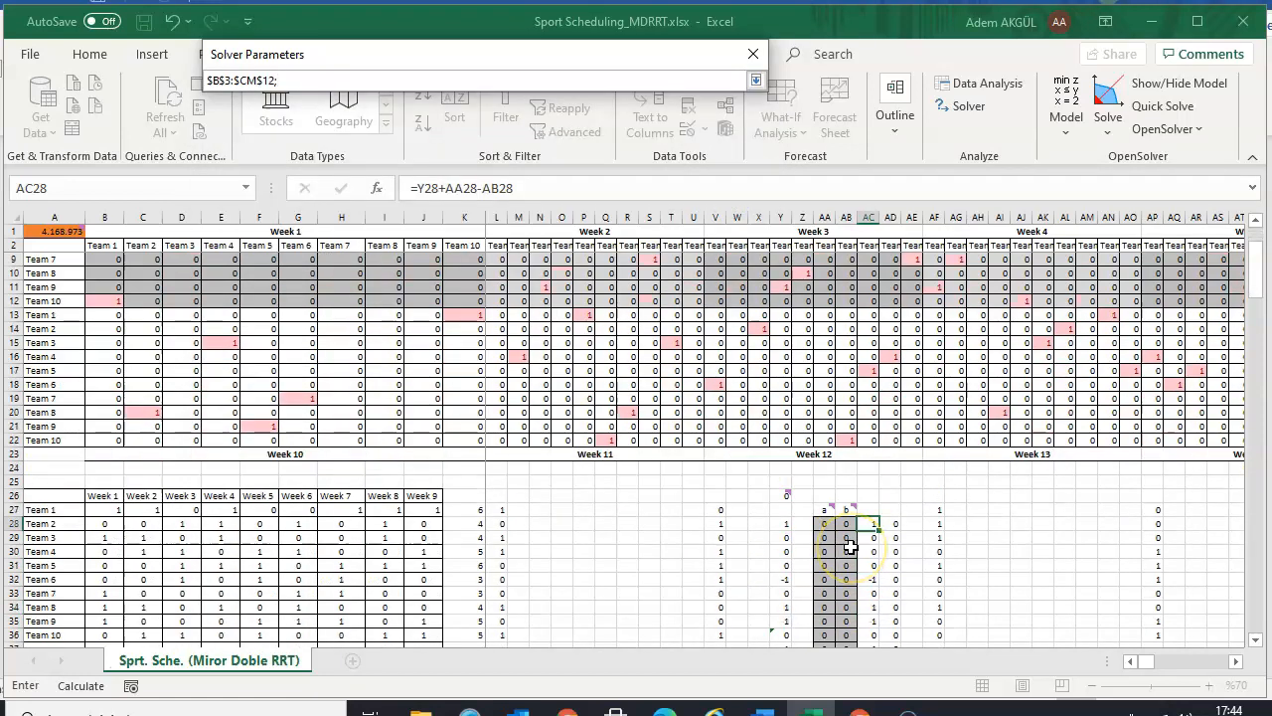
pyautogui.moveTo(825, 440); pyautogui.dragTo(842, 619)
pyautogui.moveTo(1259, 566); pyautogui.dragTo(1259, 415)
pyautogui.moveTo(1258, 328); pyautogui.dragTo(1259, 278)
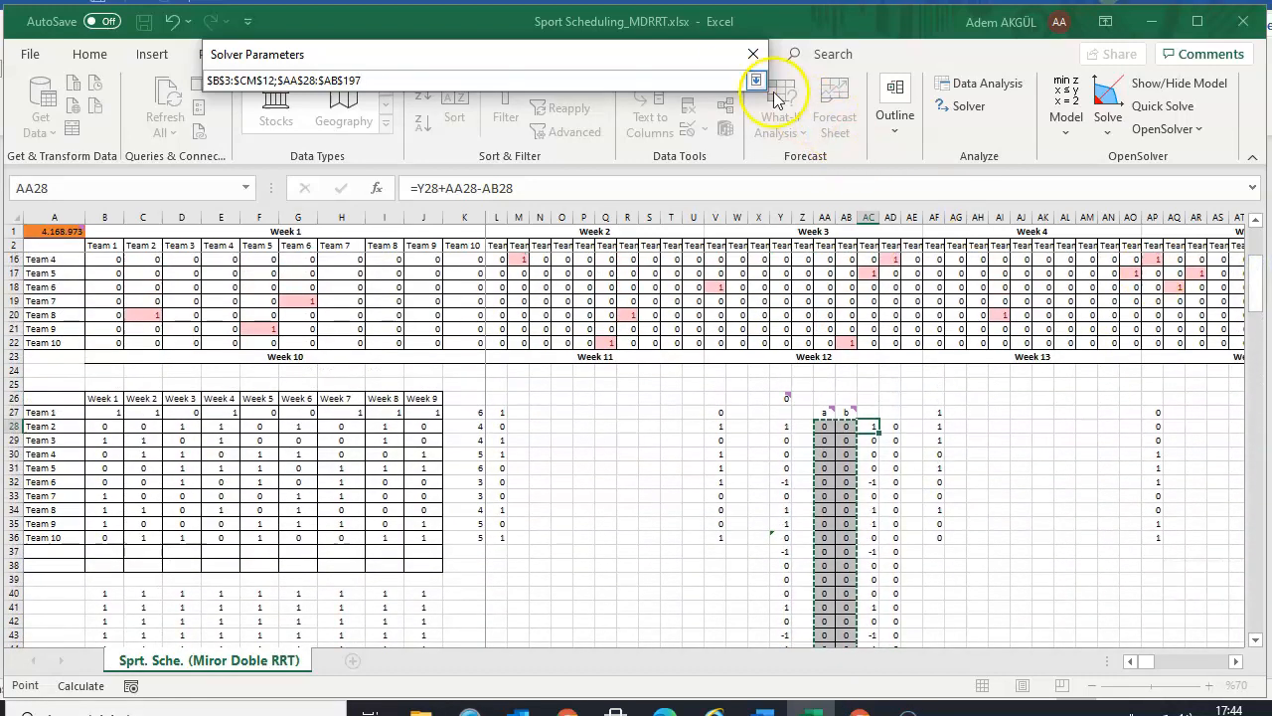
pyautogui.click(756, 80)
# Add a Solver constraint requiring AC28:AC197 to equal 0, and leave the Solver parameters
pyautogui.click(673, 261)
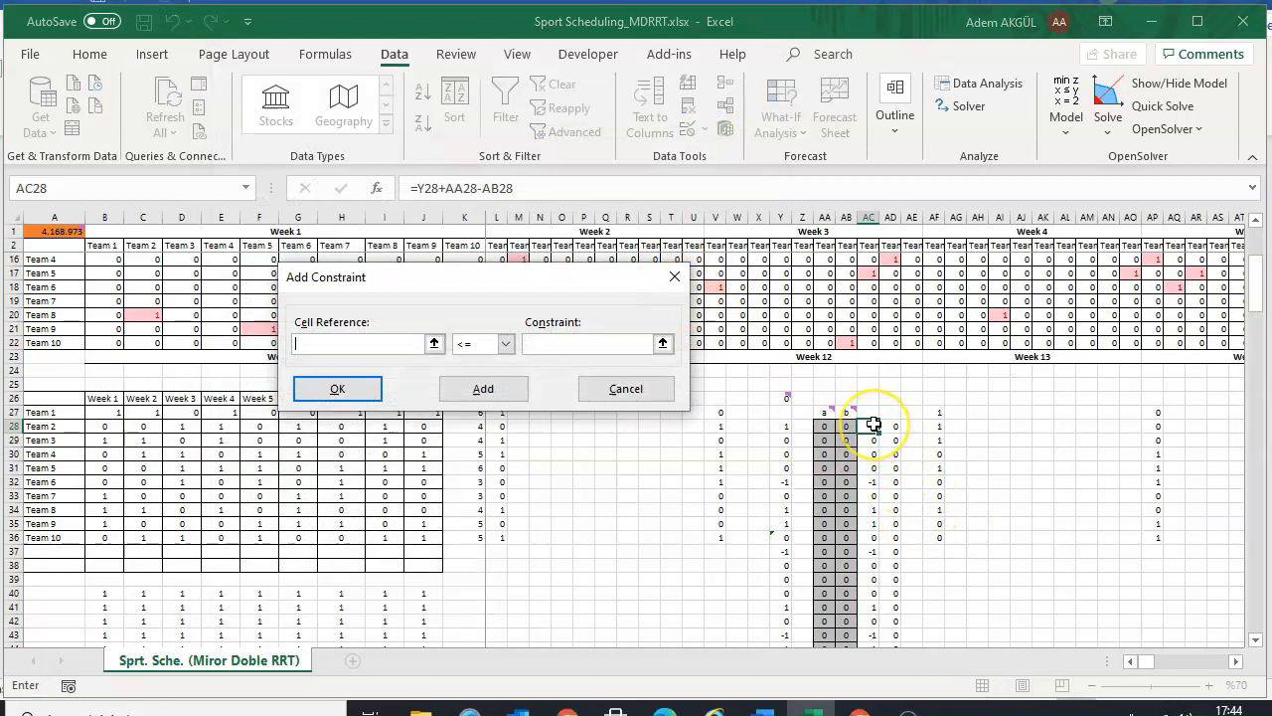
pyautogui.moveTo(873, 424); pyautogui.dragTo(860, 603)
pyautogui.click(505, 344)
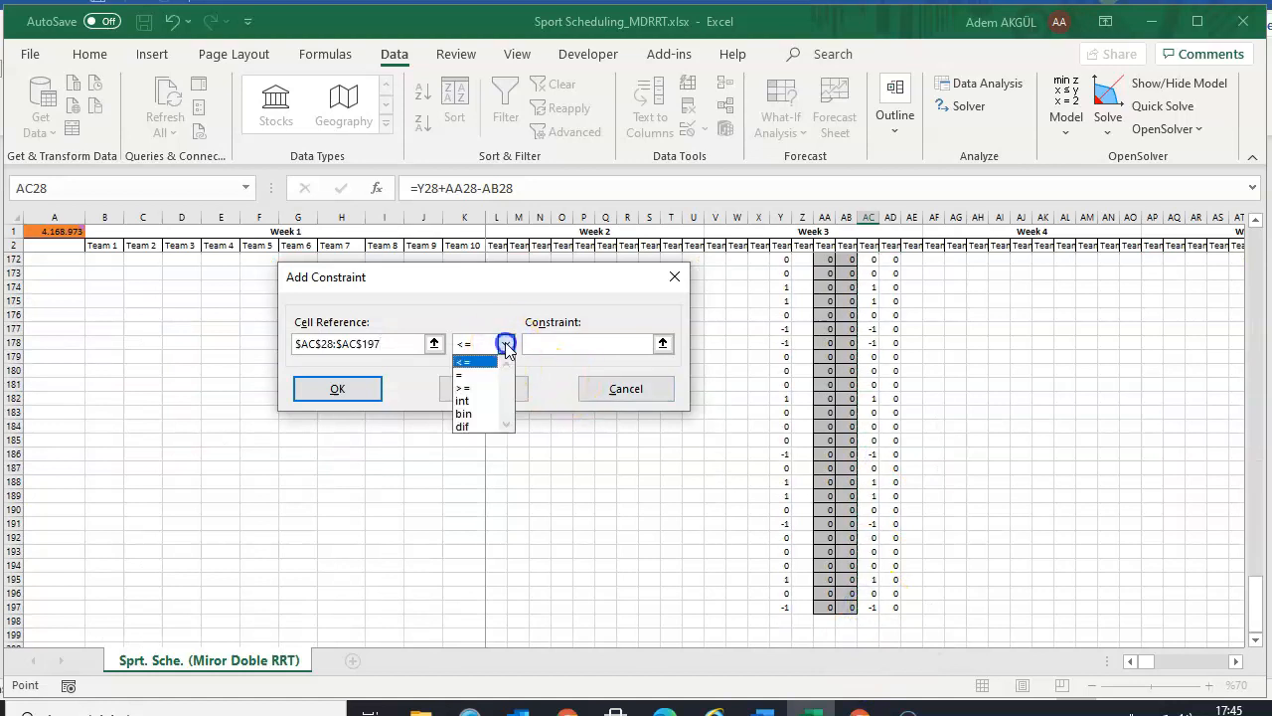
pyautogui.click(486, 375)
pyautogui.click(550, 340)
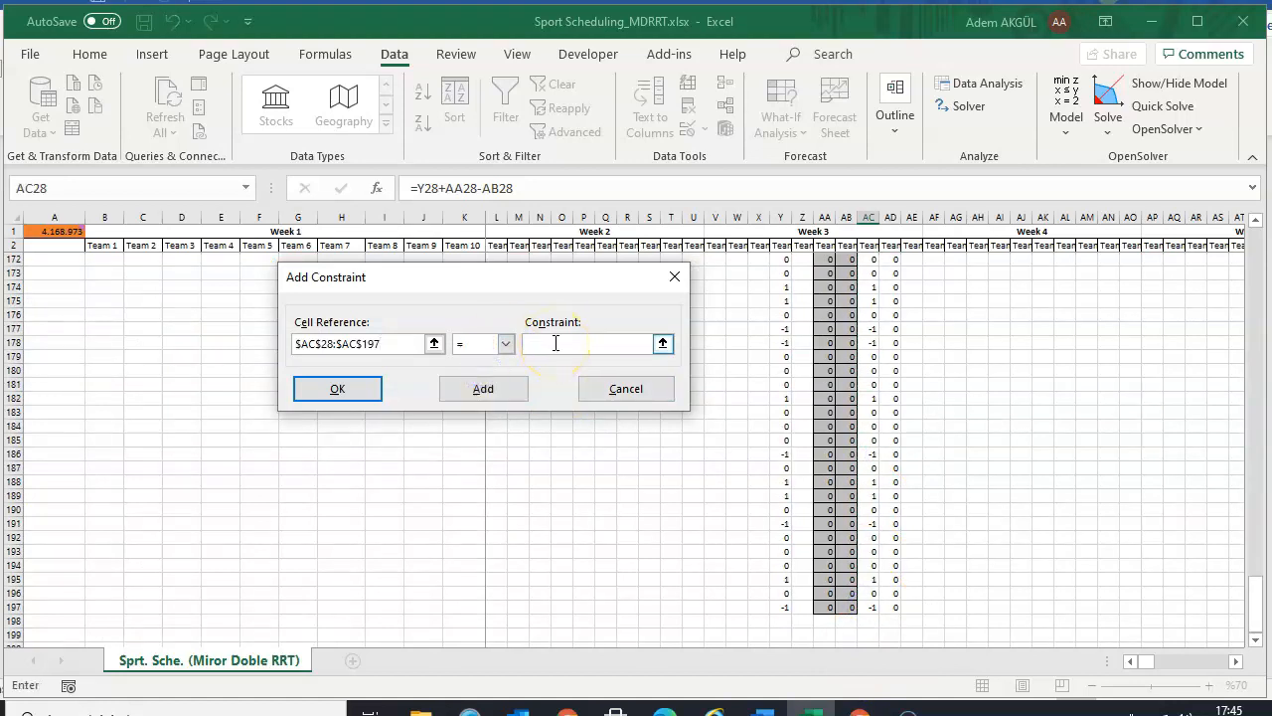
pyautogui.write('0')
pyautogui.click(489, 395)
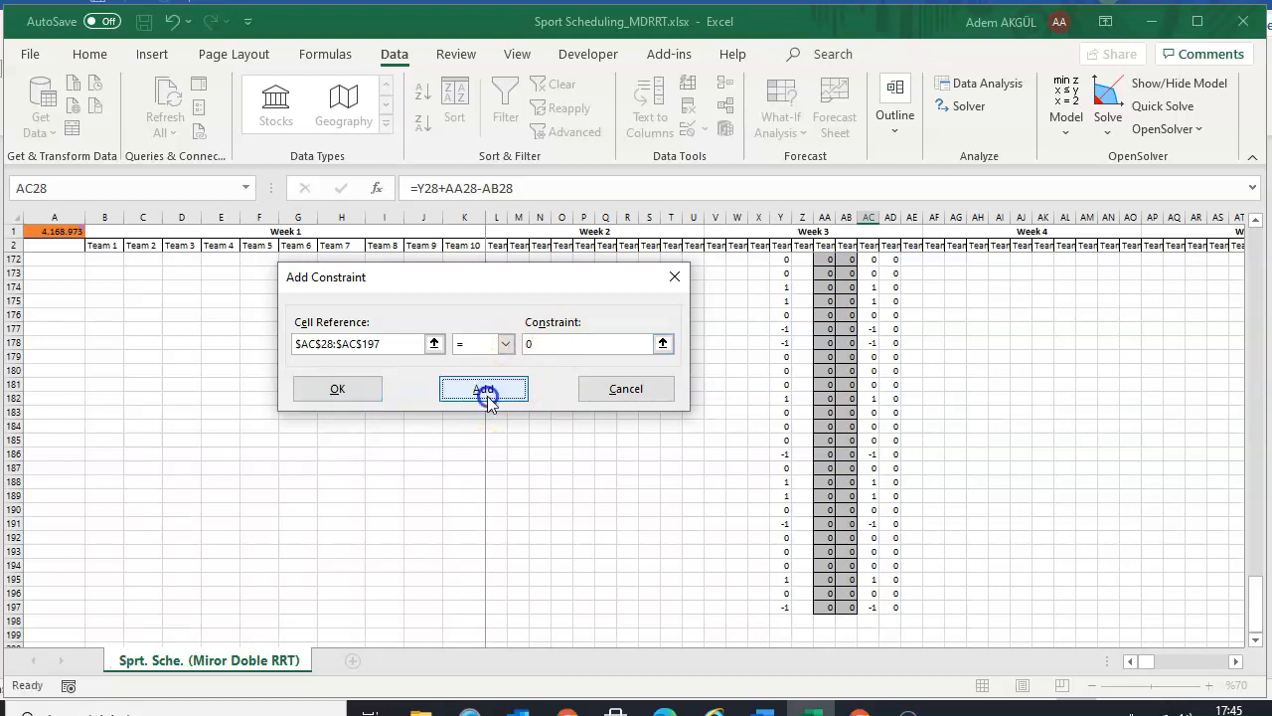
pyautogui.click(621, 389)
pyautogui.click(696, 605)
# Display the OpenSolver model highlighting, review the new variables and the AC column constraint, and hide it again
pyautogui.moveTo(1257, 598); pyautogui.dragTo(1241, 289)
pyautogui.click(1148, 87)
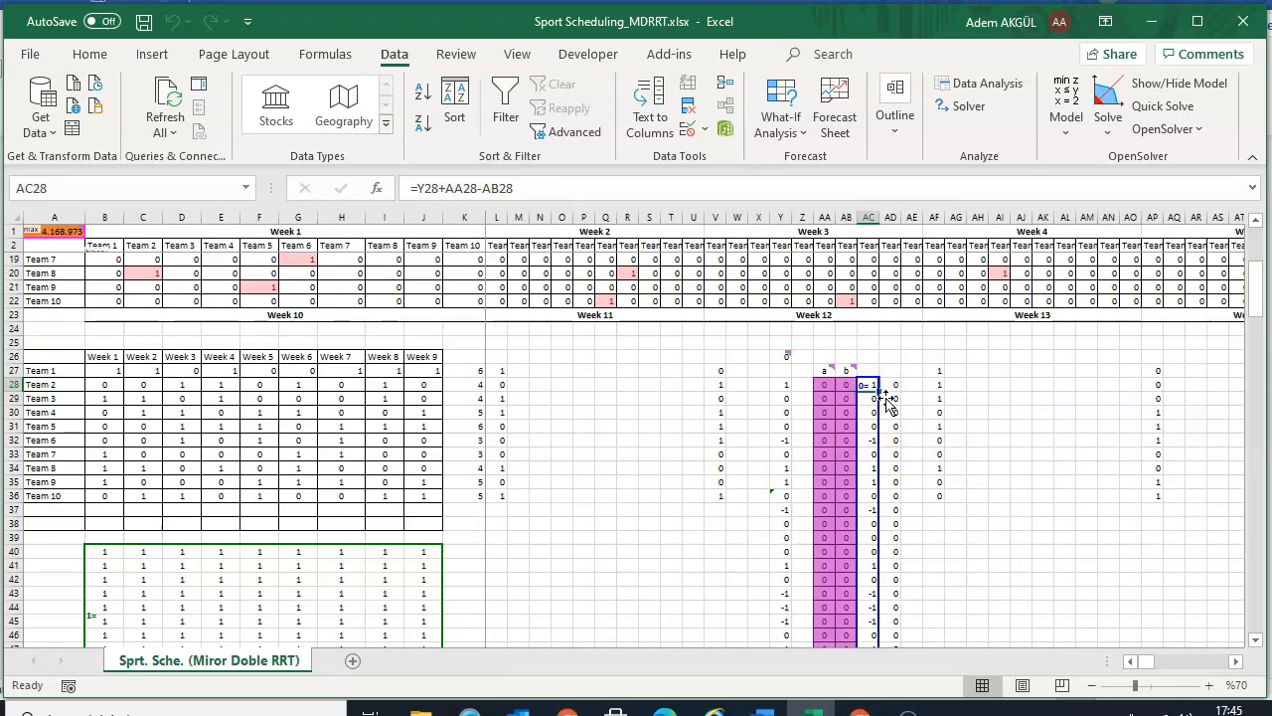
pyautogui.click(978, 412)
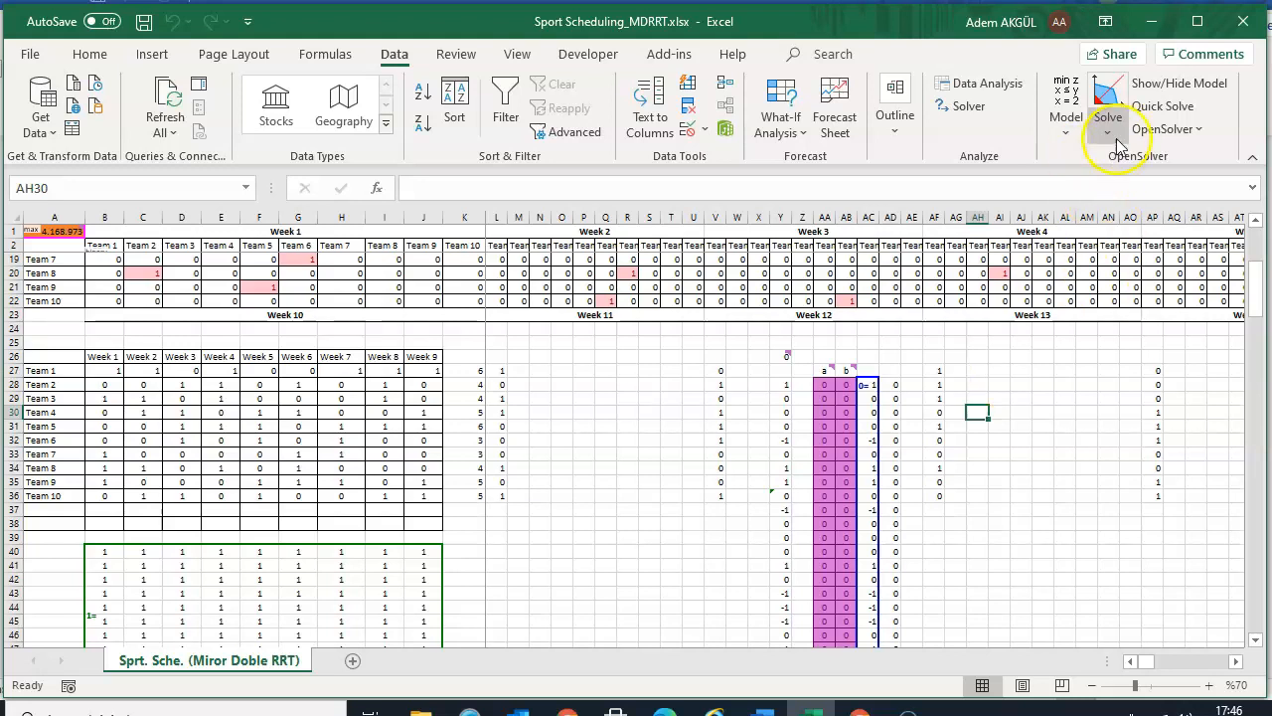
pyautogui.click(1180, 85)
# Add a Solver constraint making the surplus and slack variables AA28:AB197 binary, and leave the Solver parameters
pyautogui.click(964, 106)
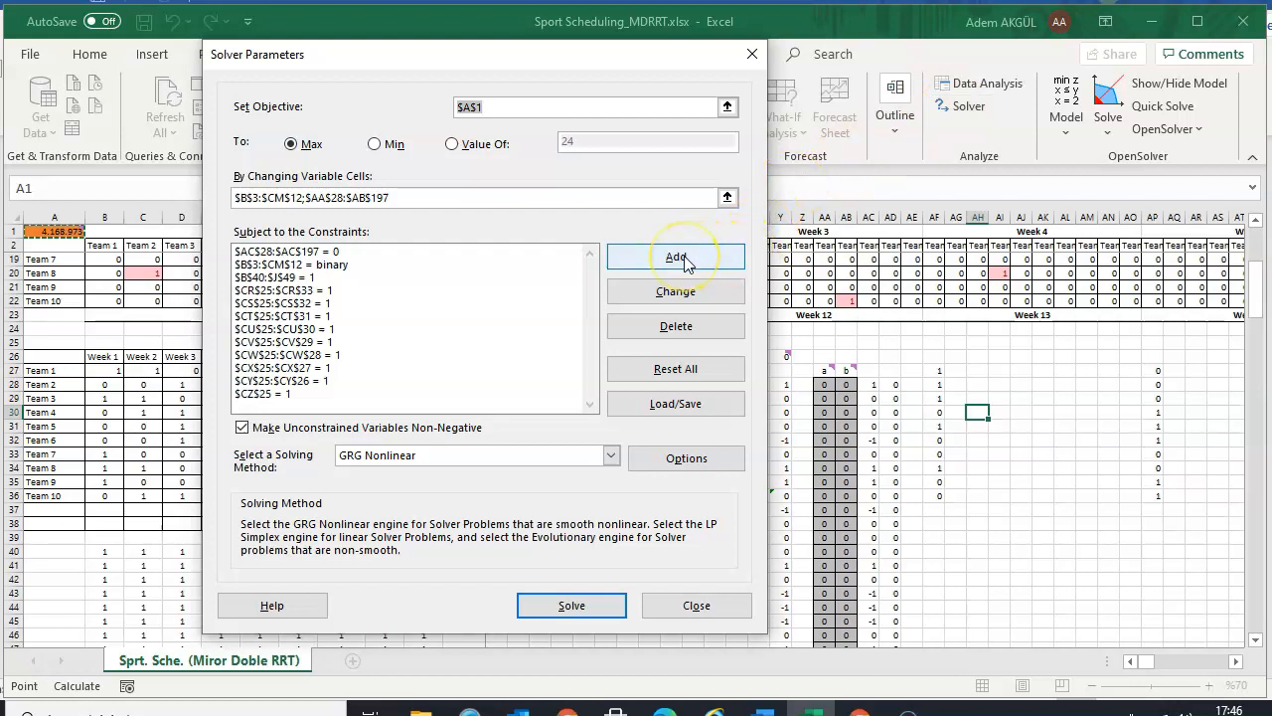
pyautogui.click(681, 259)
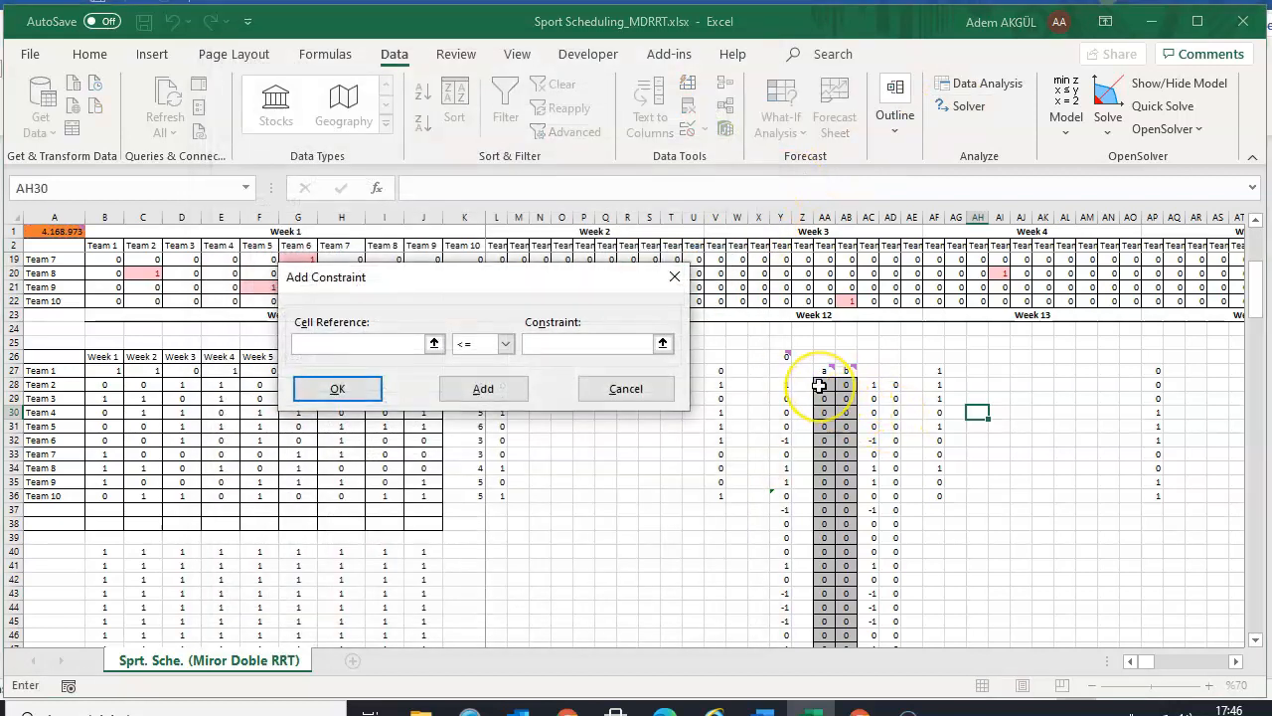
pyautogui.moveTo(819, 386); pyautogui.dragTo(838, 616)
pyautogui.click(504, 343)
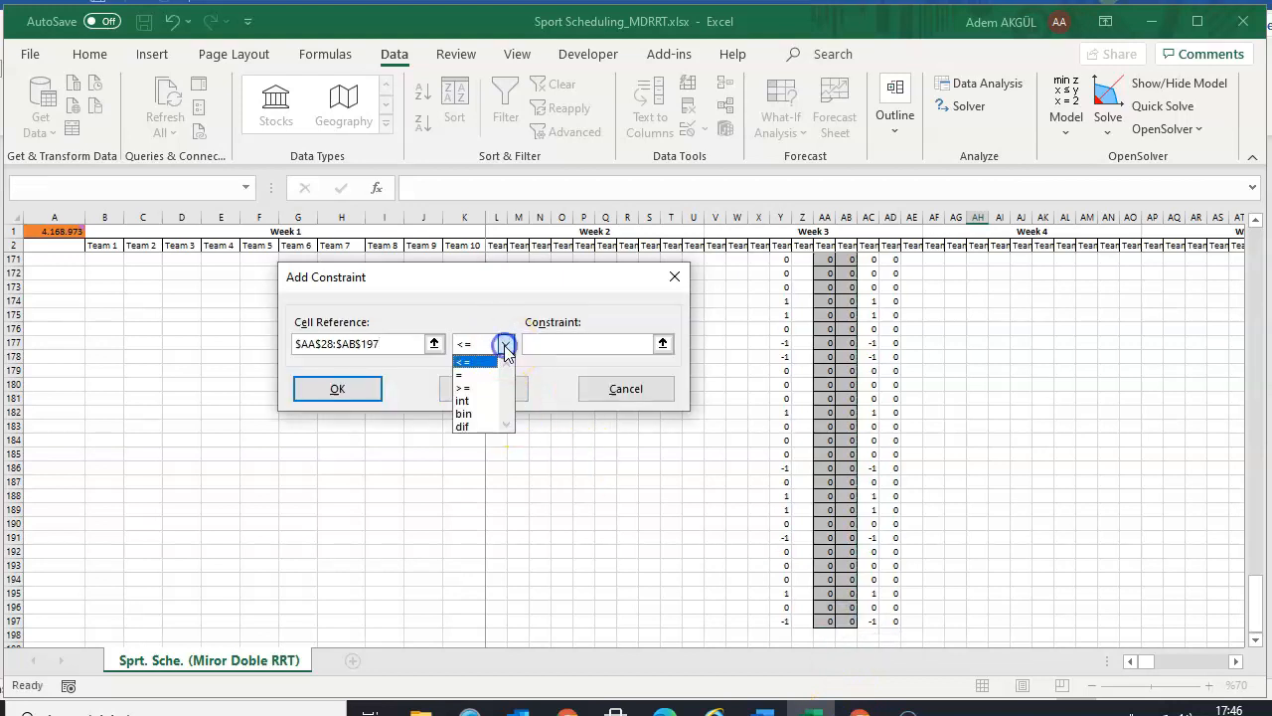
pyautogui.click(485, 413)
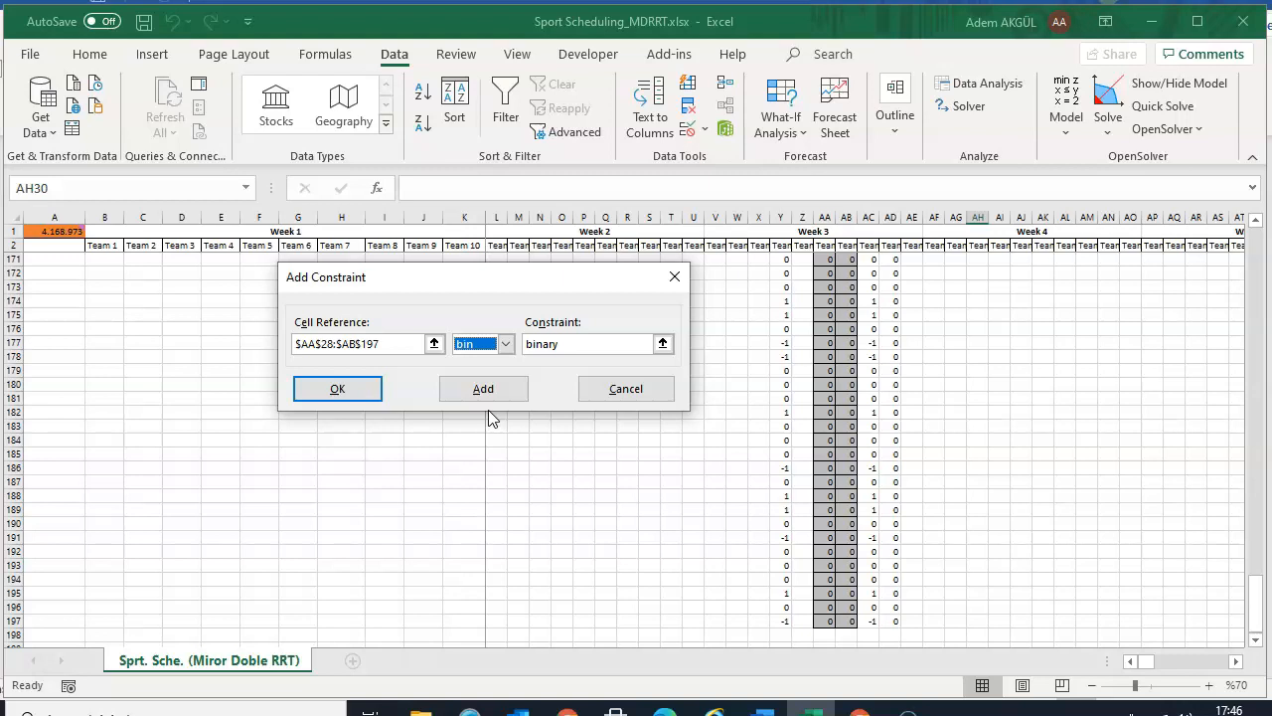
pyautogui.click(486, 393)
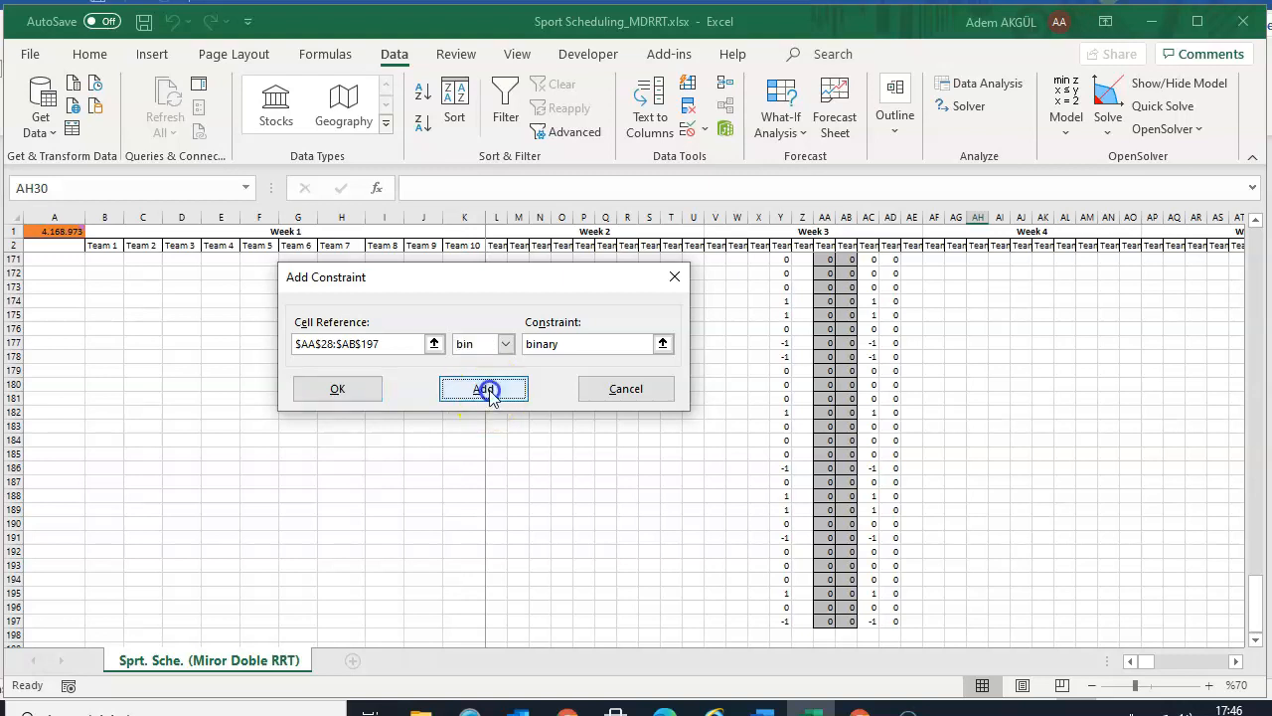
pyautogui.scroll(8, 1028, 416)
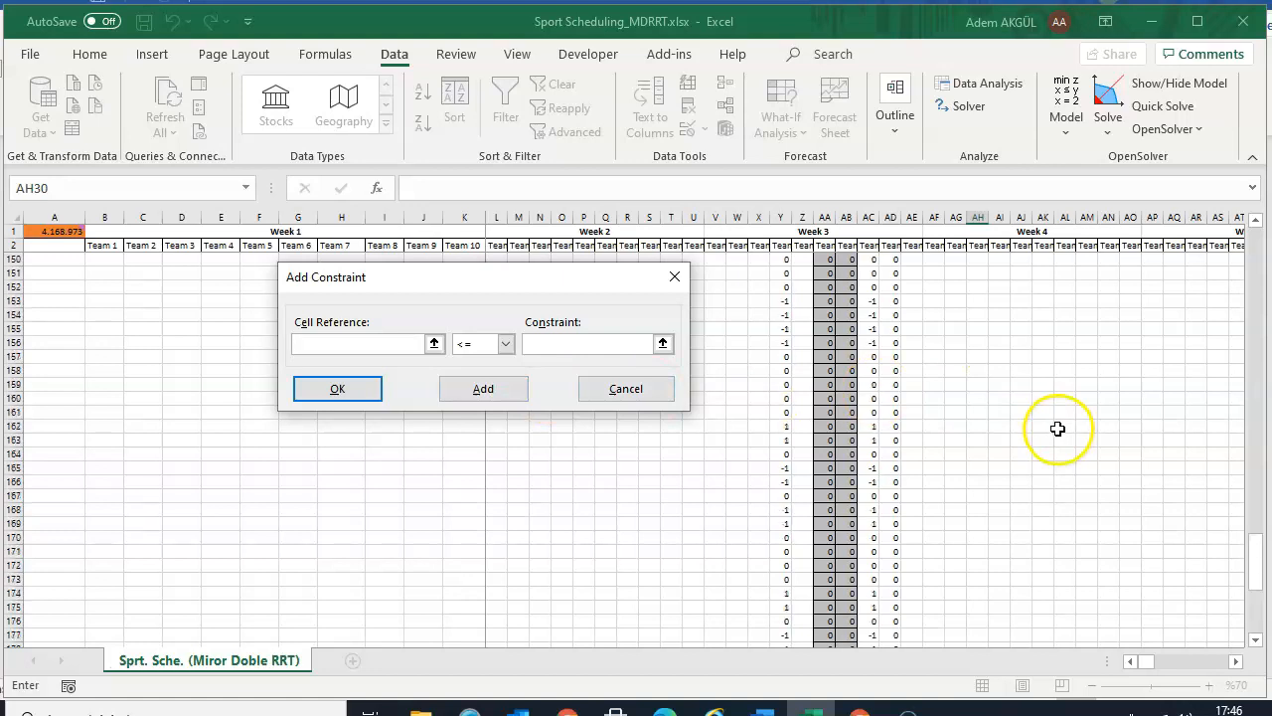
pyautogui.click(648, 388)
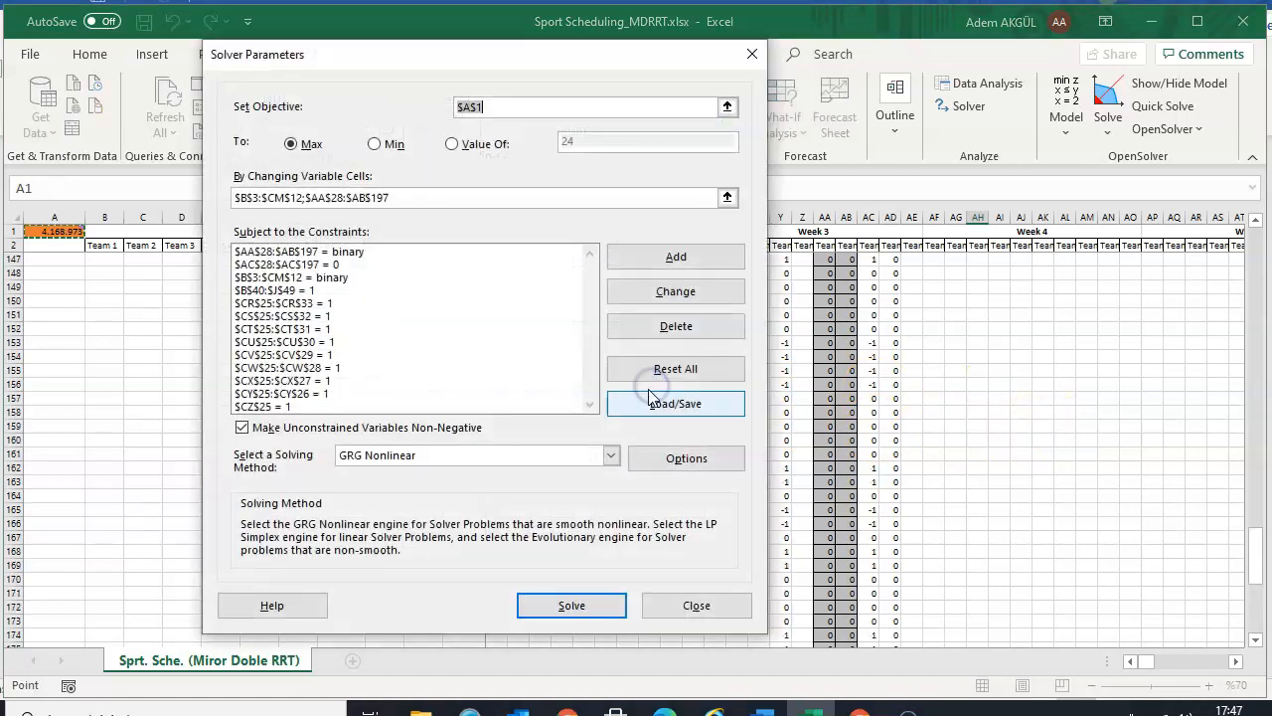
pyautogui.click(688, 604)
# Examine the formulas in AD28 to AD33 that sum each row's surplus and slack variables from columns AA and AB
pyautogui.scroll(13, 980, 447)
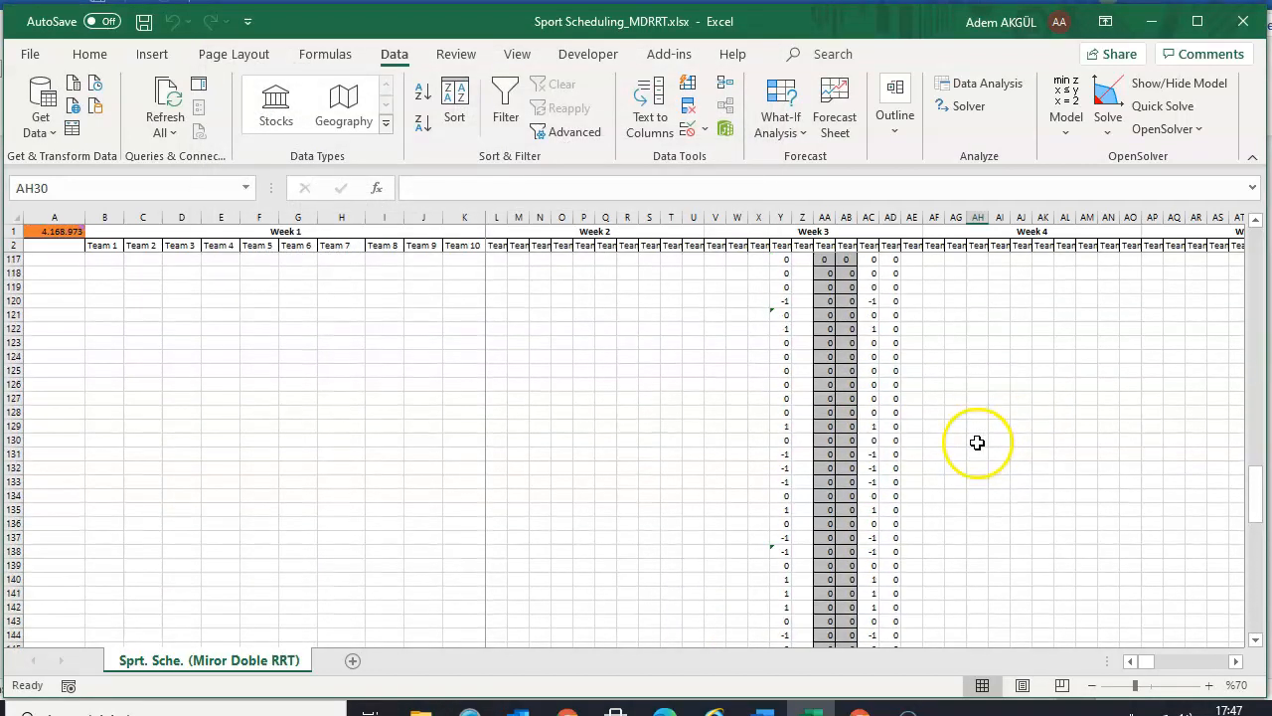
pyautogui.scroll(16, 977, 440)
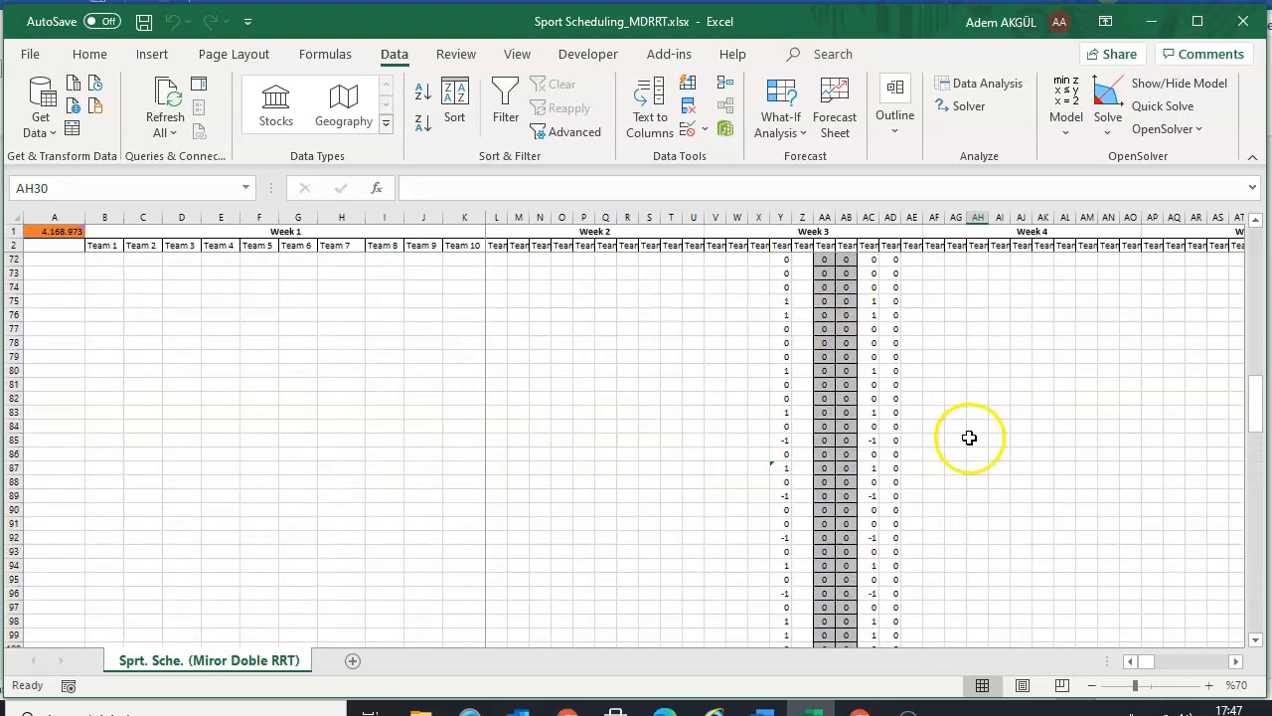
pyautogui.scroll(12, 964, 433)
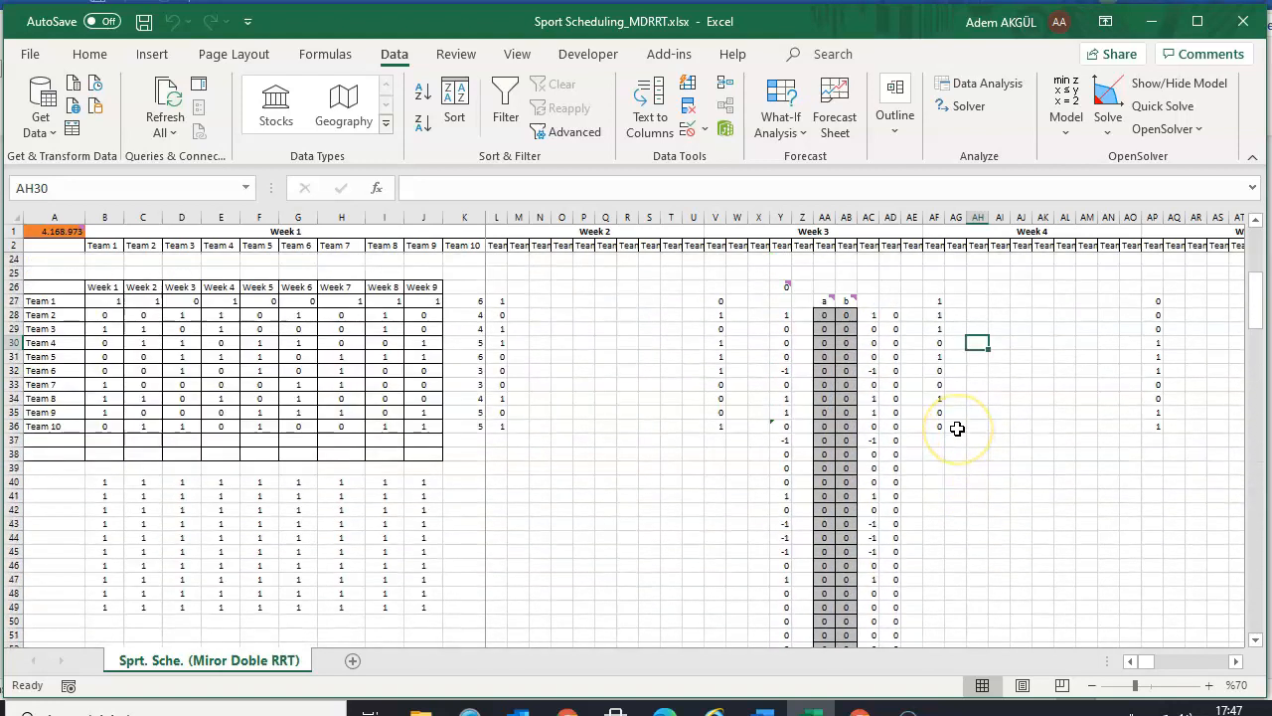
pyautogui.doubleClick(894, 315)
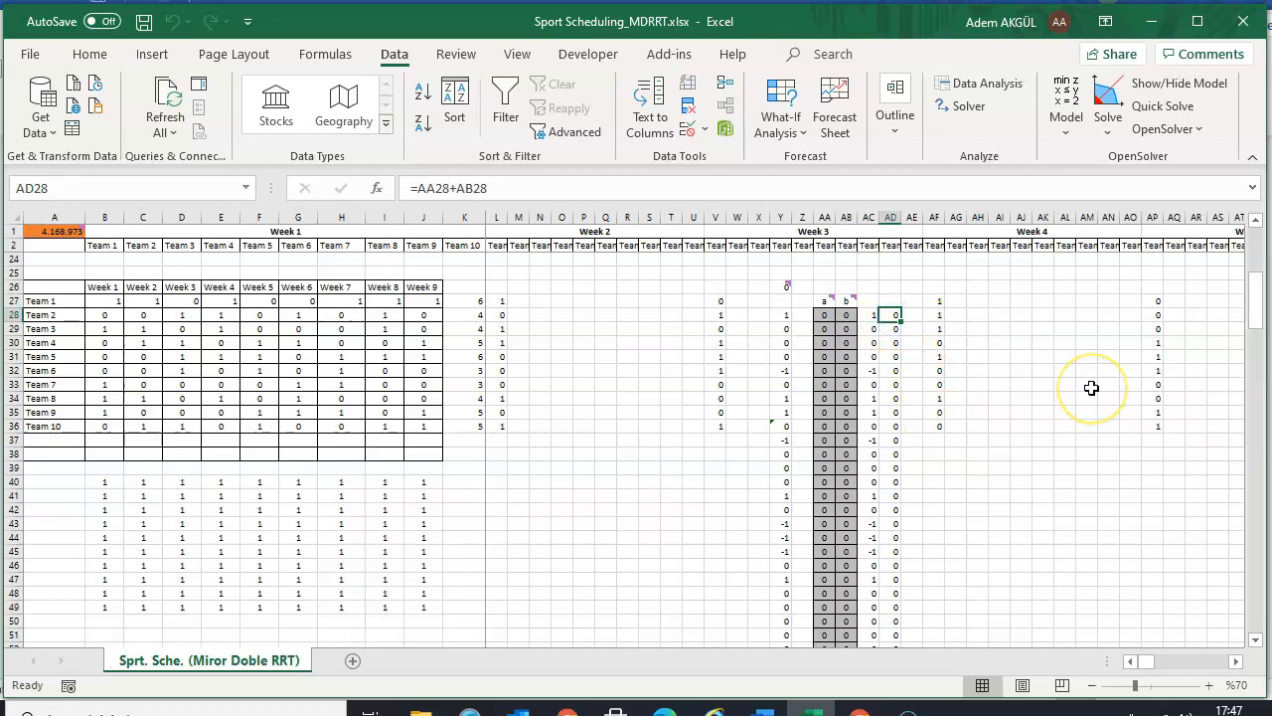
pyautogui.press('Return')
pyautogui.press('F2')
pyautogui.press('Return')
pyautogui.press('F2')
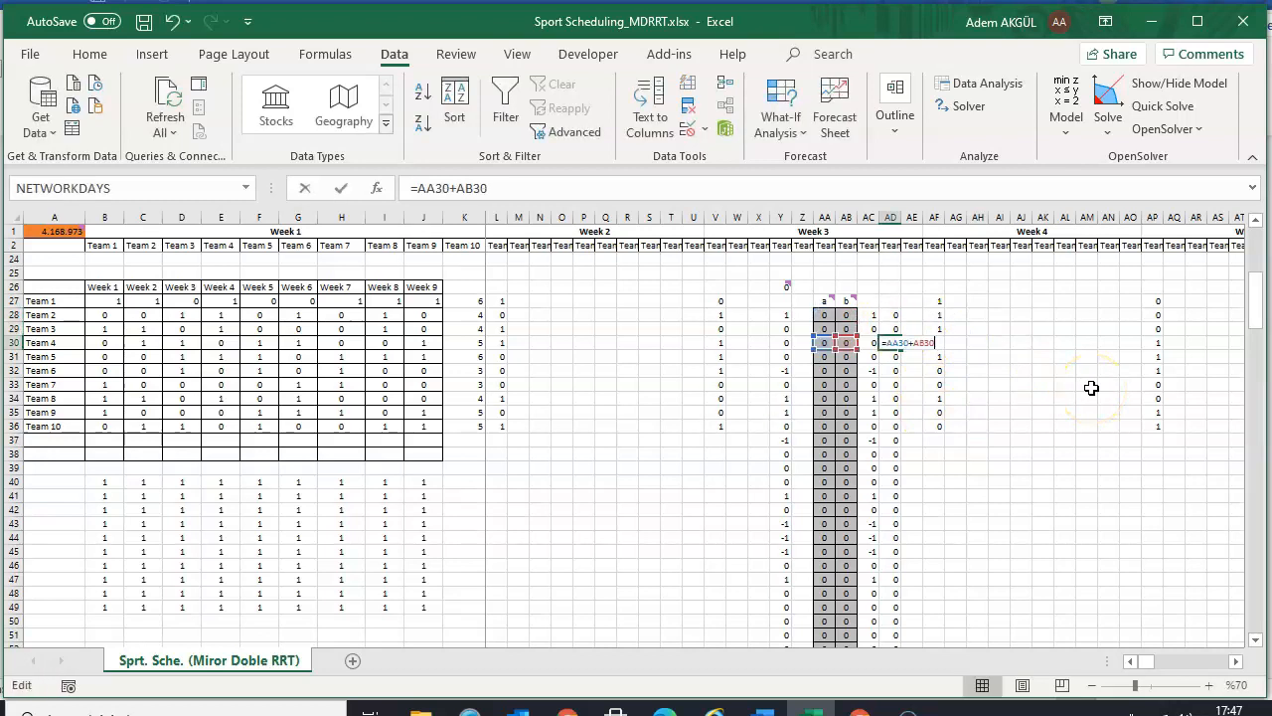
pyautogui.press('Return')
pyautogui.press('F2')
pyautogui.press('Return')
pyautogui.press('F2')
pyautogui.press('Return')
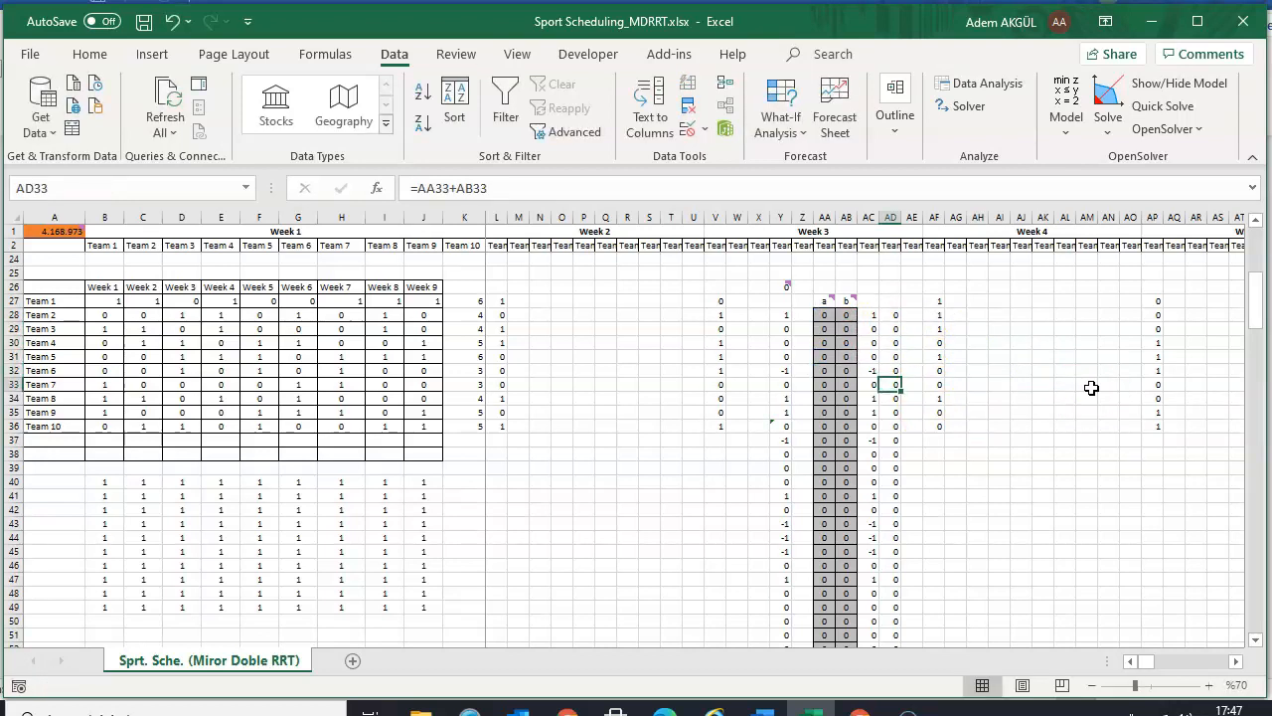
pyautogui.press('F2')
pyautogui.click(844, 385)
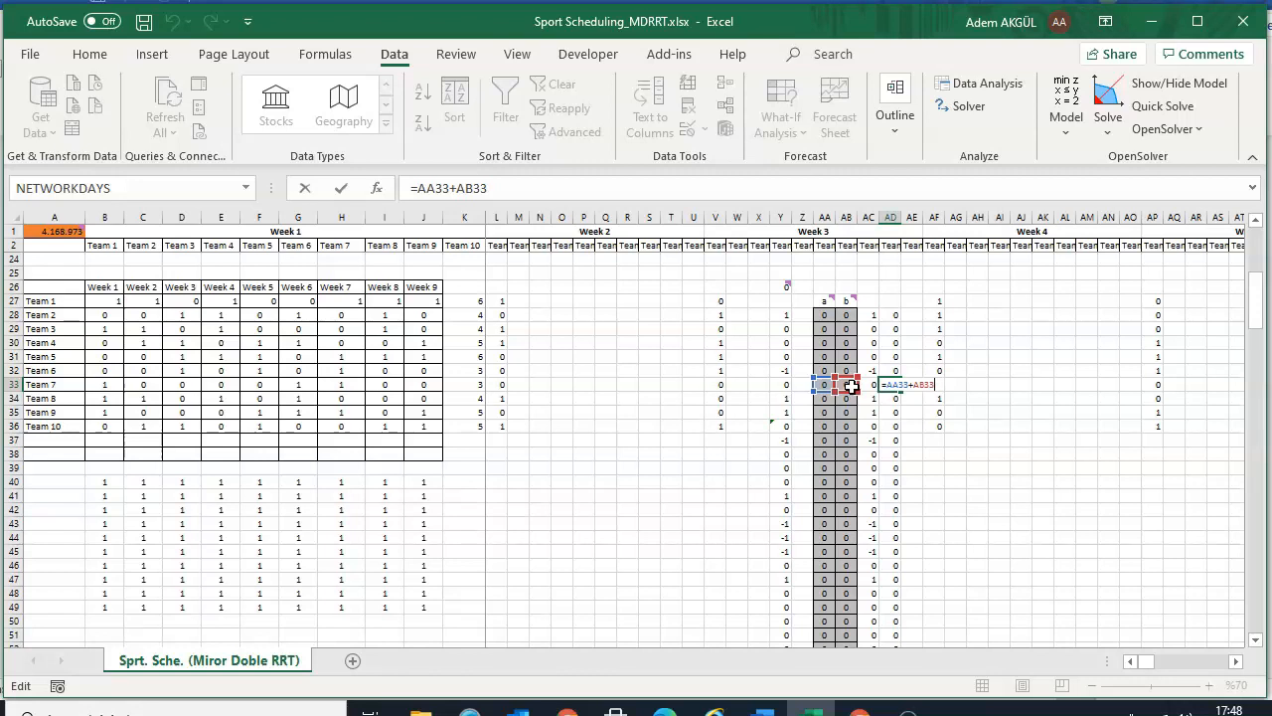
pyautogui.press('Return')
# Add a Solver constraint requiring AD28:AD197 to be at most 1, and leave the Solver parameters
pyautogui.click(970, 116)
pyautogui.click(969, 113)
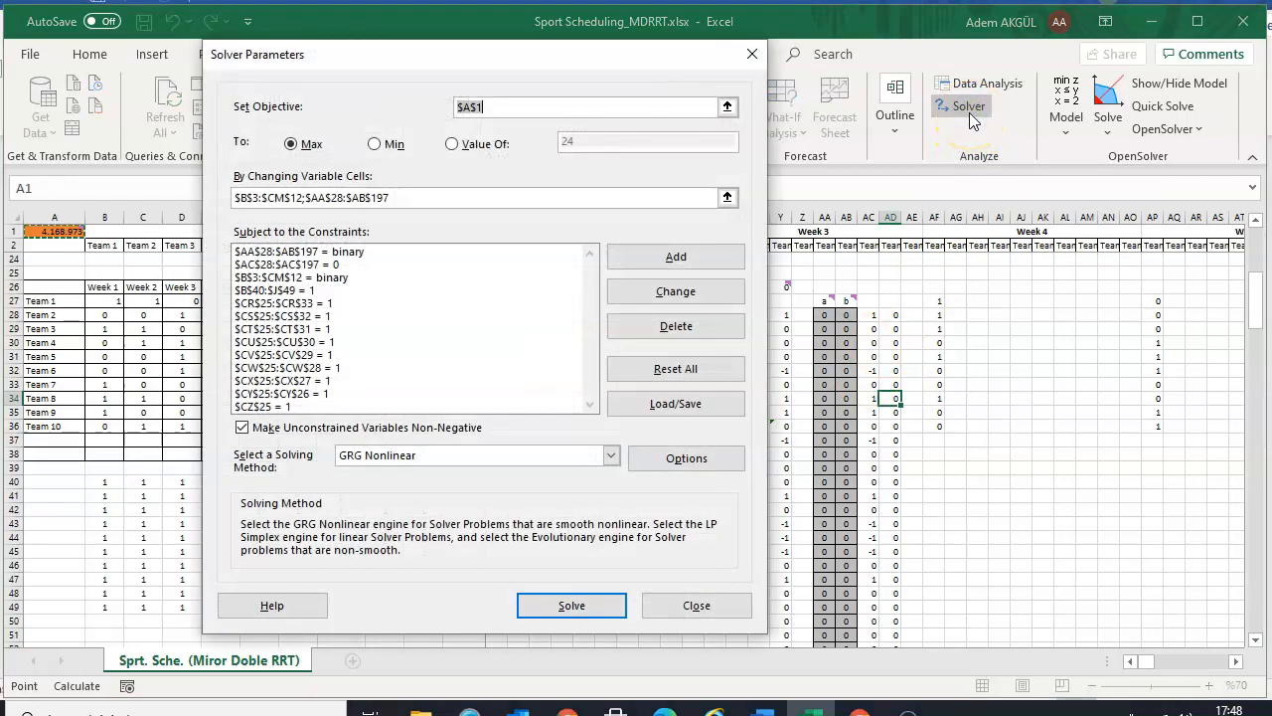
pyautogui.click(661, 255)
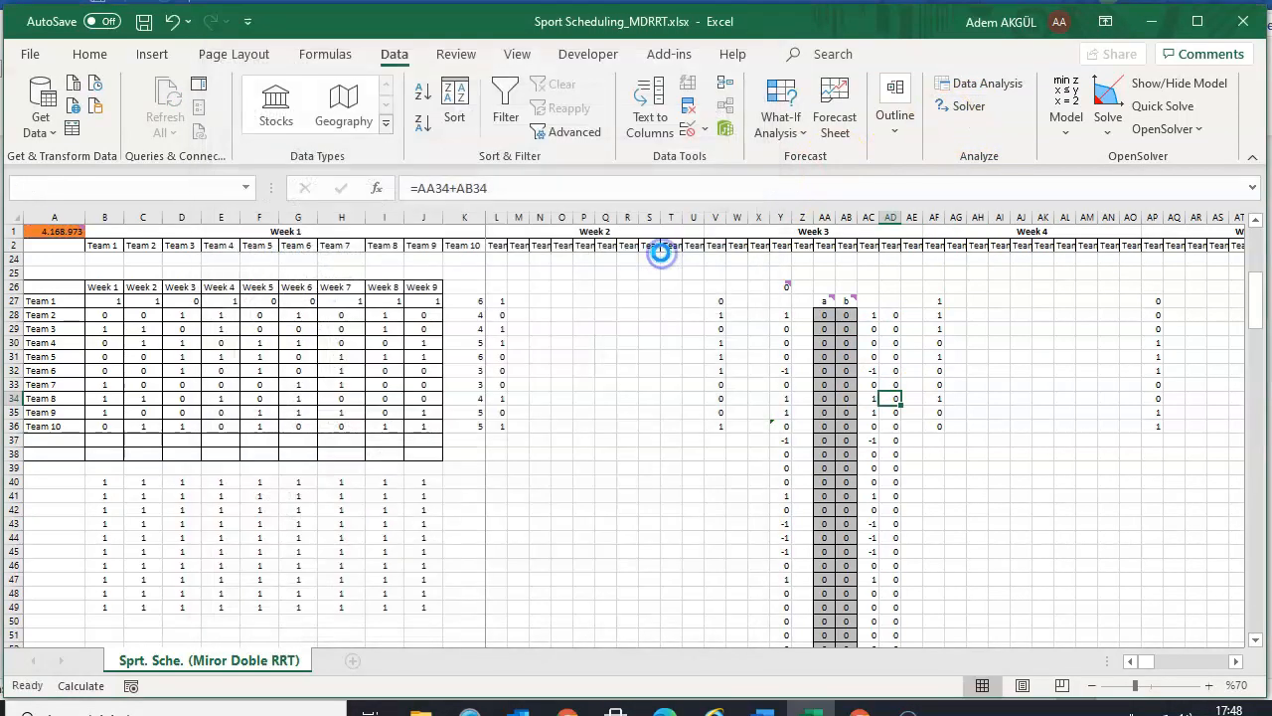
pyautogui.click(894, 315)
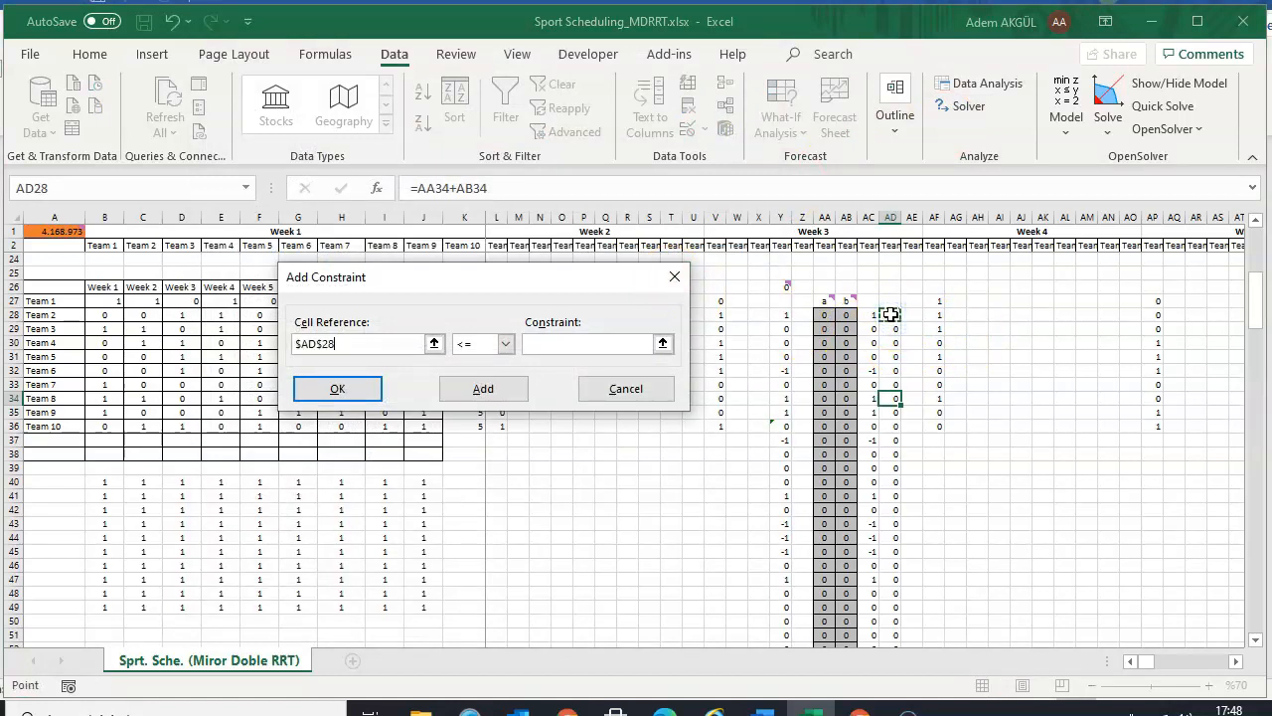
pyautogui.hotkey('ctrl', 'shift', 'Down')
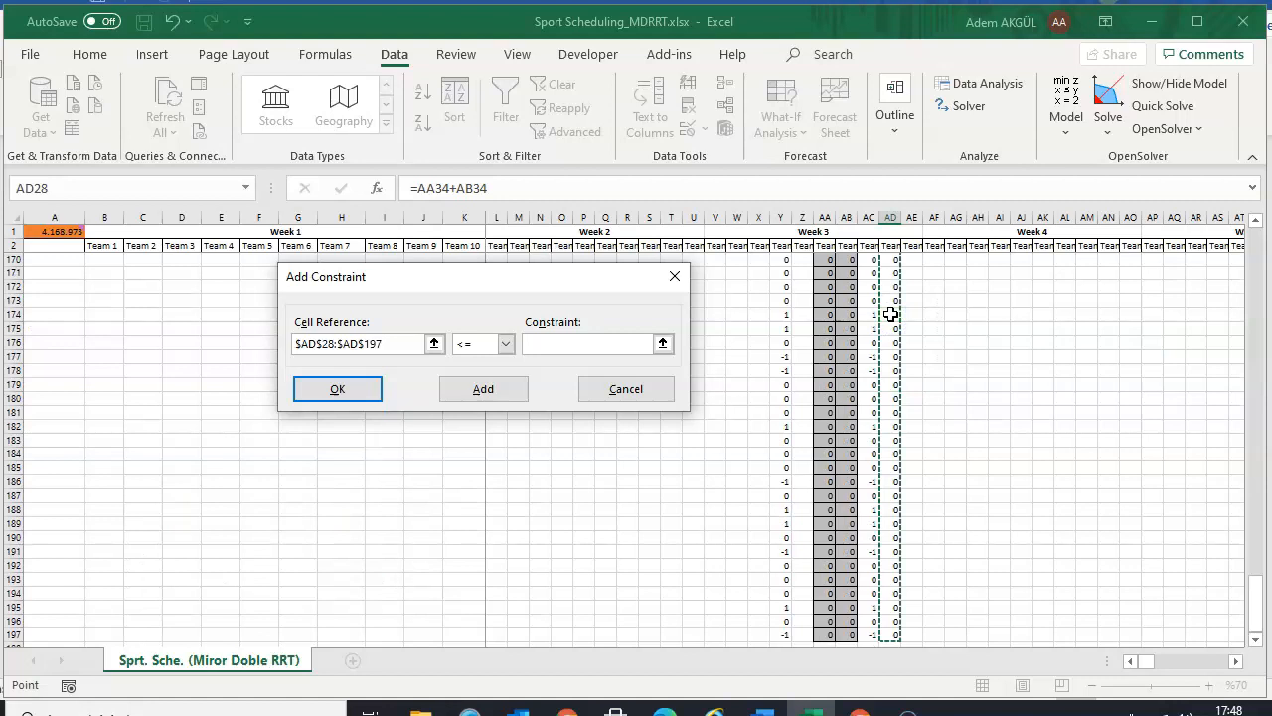
pyautogui.click(571, 345)
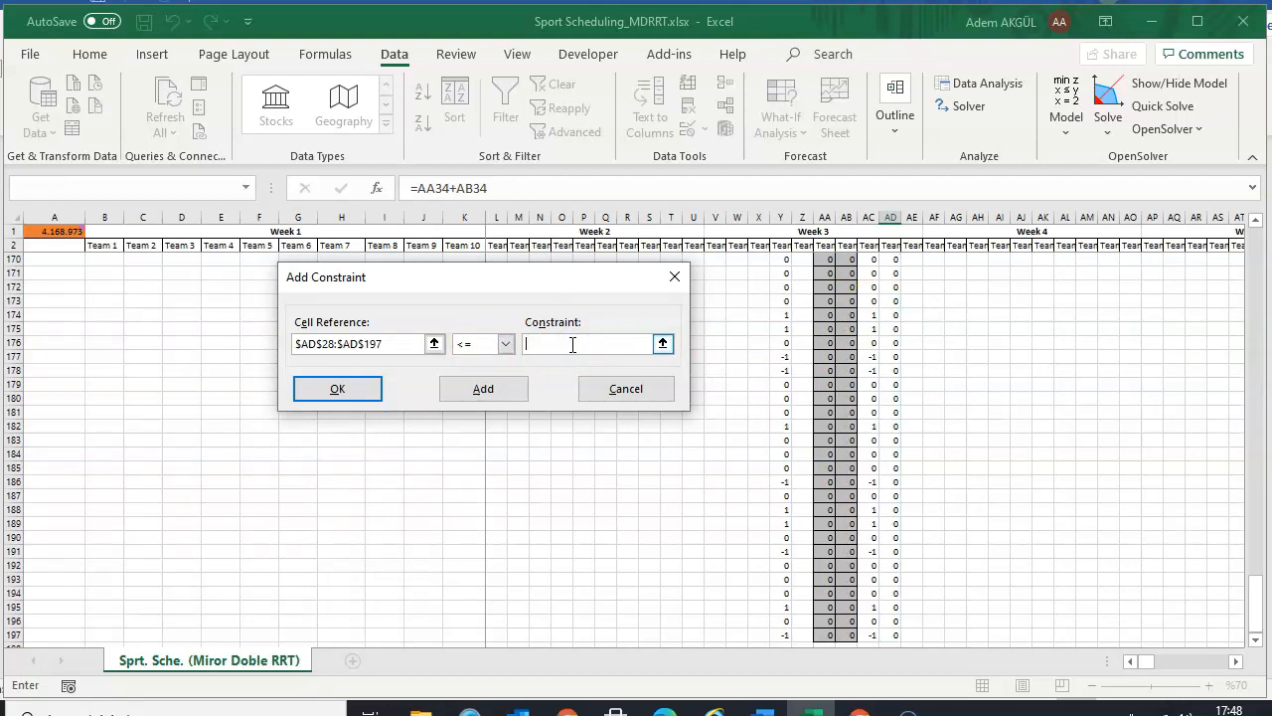
pyautogui.write('1')
pyautogui.click(504, 388)
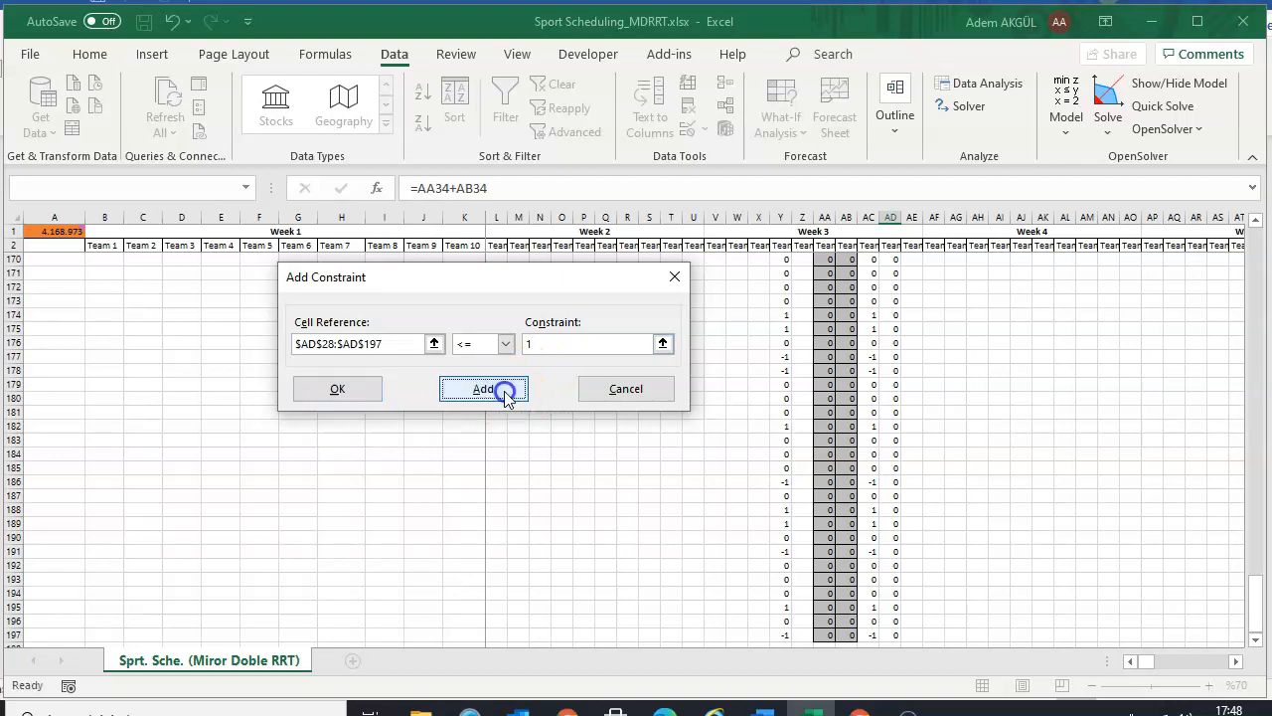
pyautogui.click(614, 396)
pyautogui.click(699, 605)
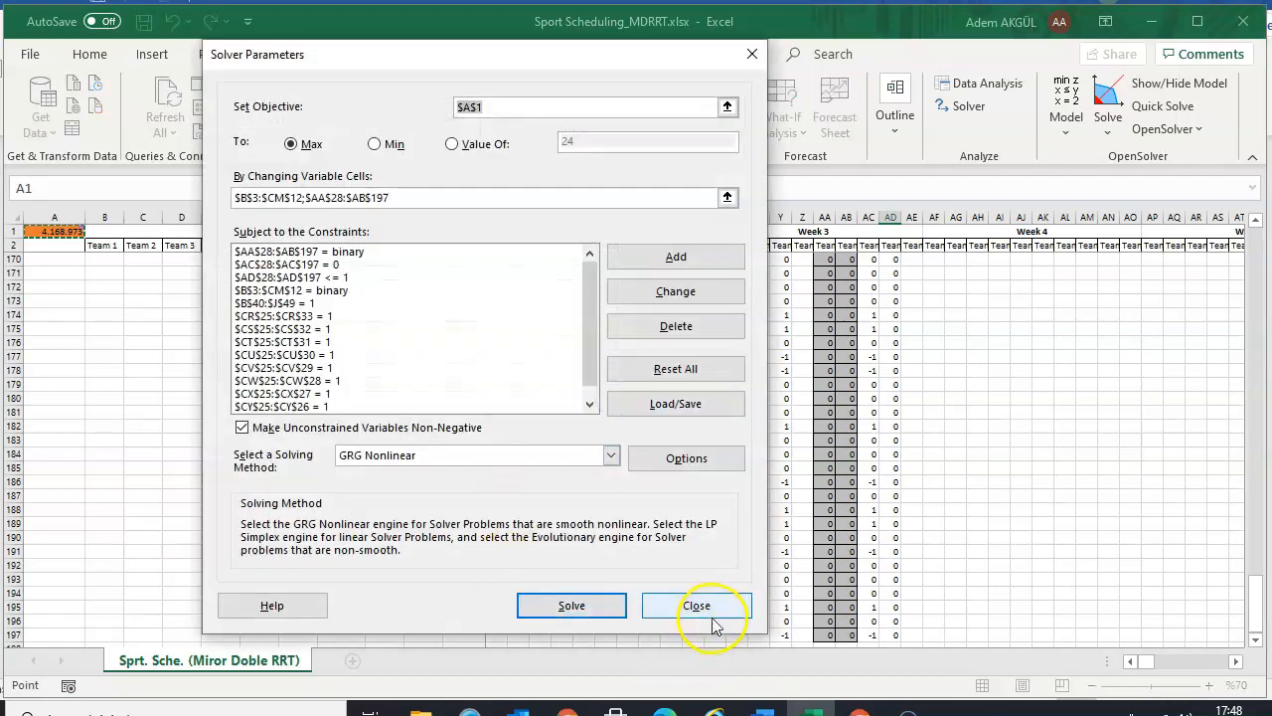
# Review the AD column constraint in the OpenSolver model highlighting, and hide the model again
pyautogui.moveTo(1257, 595); pyautogui.dragTo(1254, 247)
pyautogui.scroll(-2, 1069, 575)
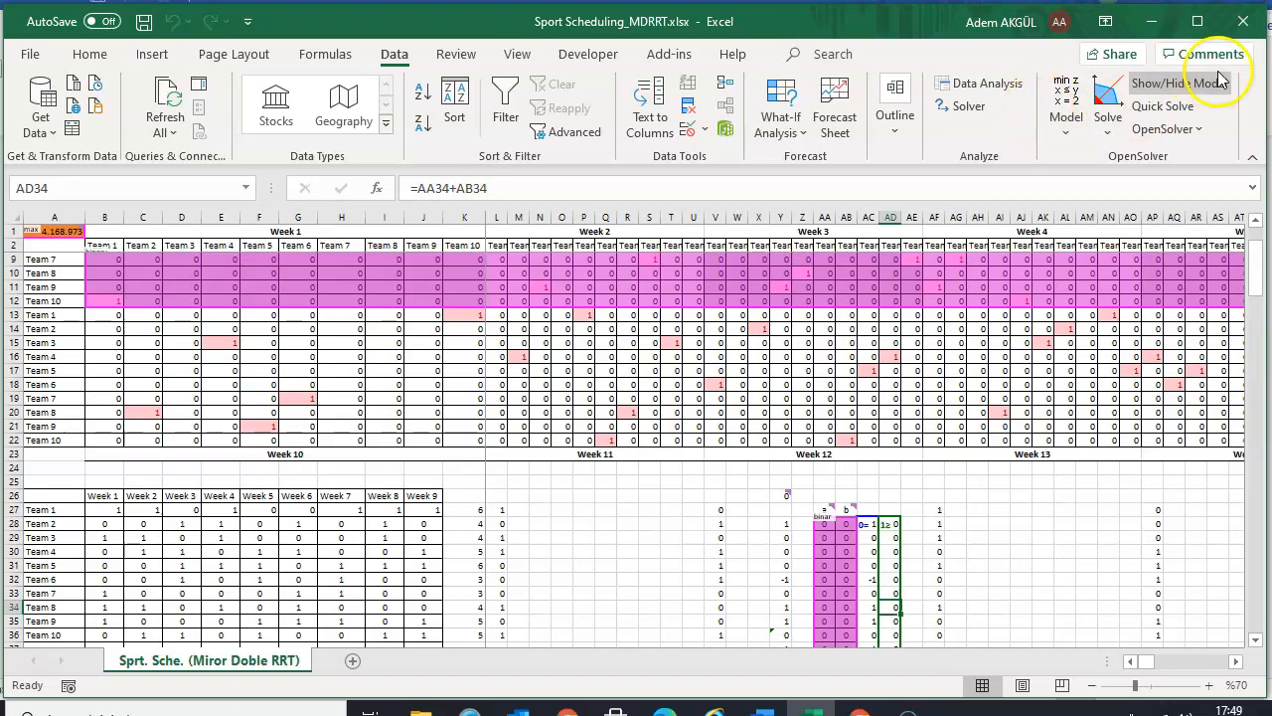
pyautogui.click(1198, 85)
# Set the Solver objective to minimize cell Y26, and leave the Solver parameters
pyautogui.click(969, 107)
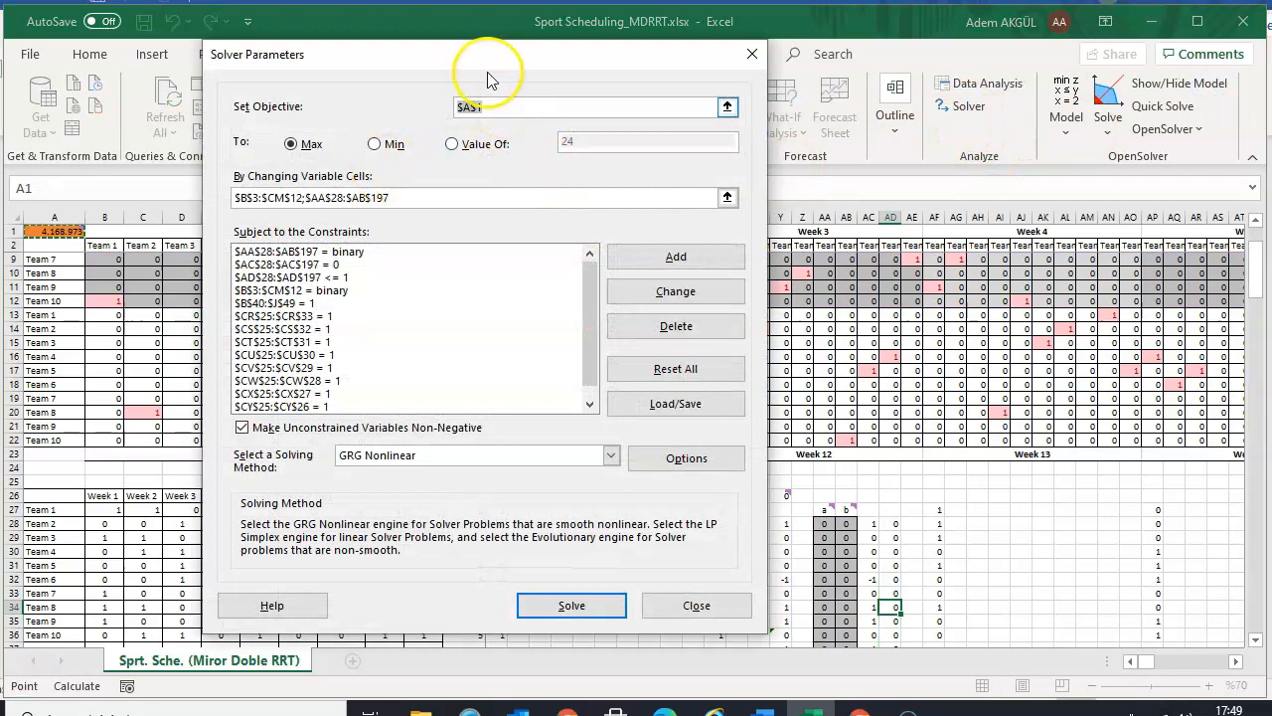
pyautogui.moveTo(488, 58); pyautogui.dragTo(457, 63)
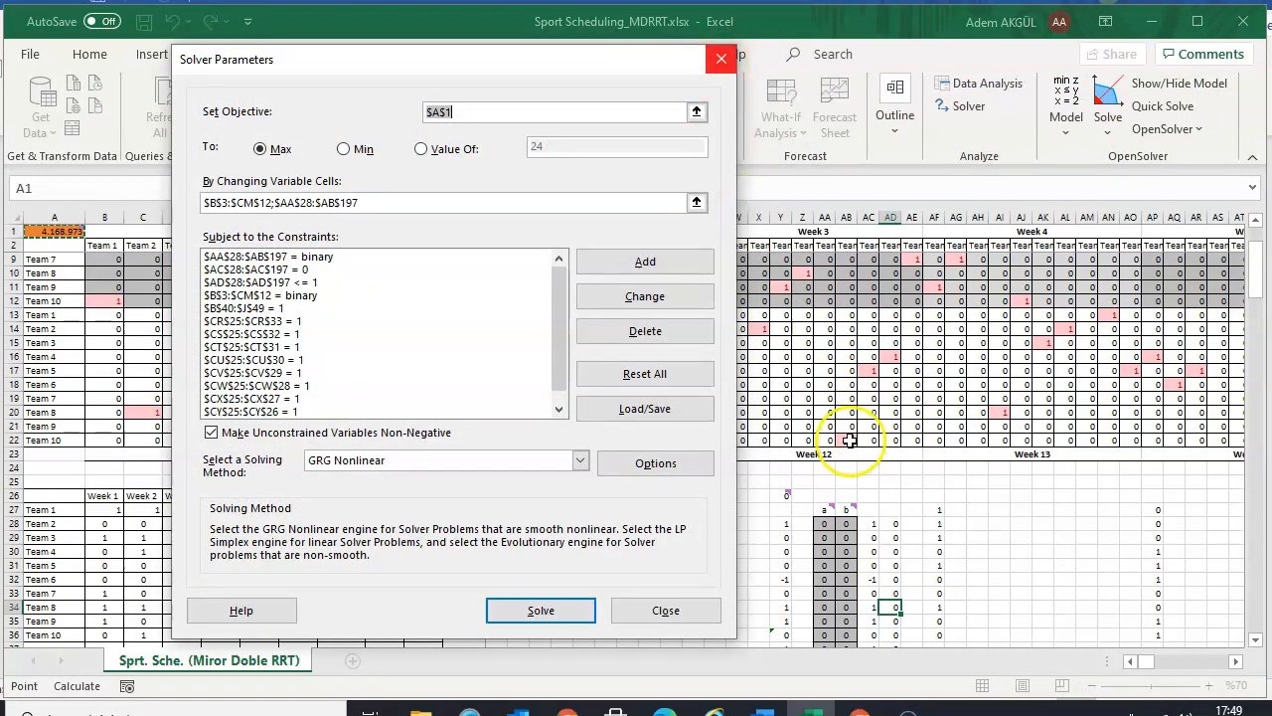
pyautogui.click(786, 495)
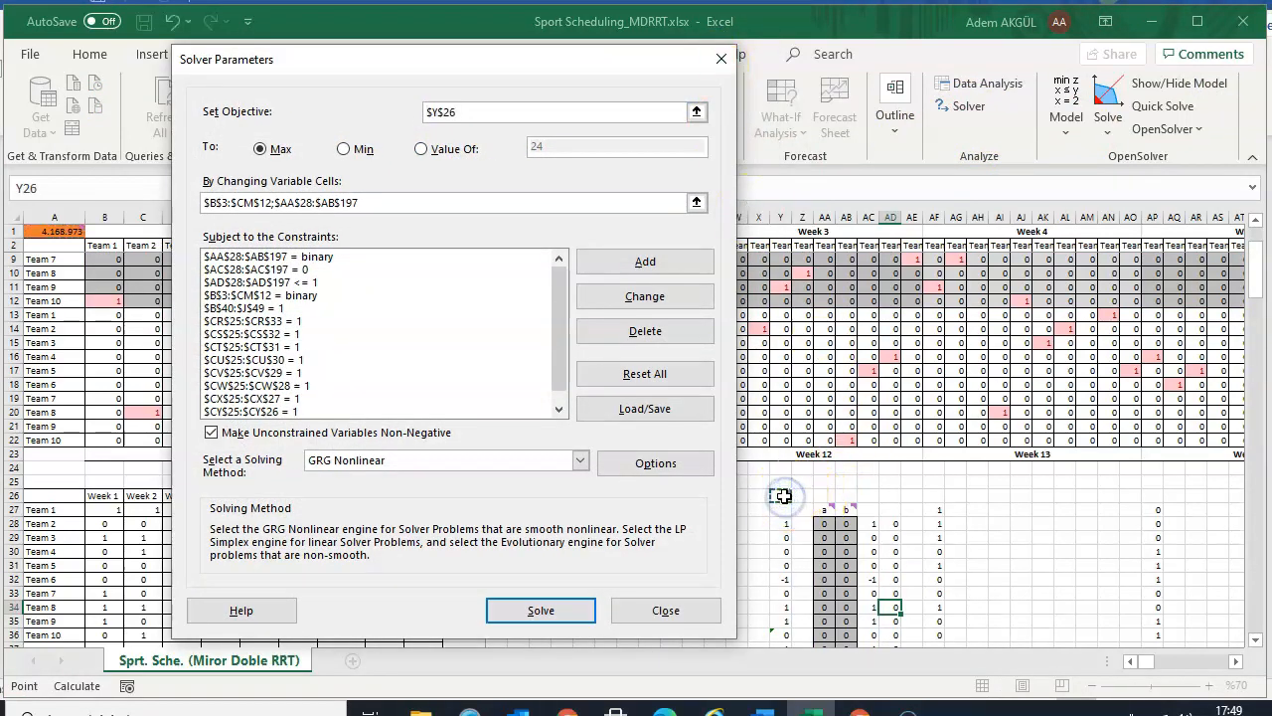
pyautogui.click(346, 149)
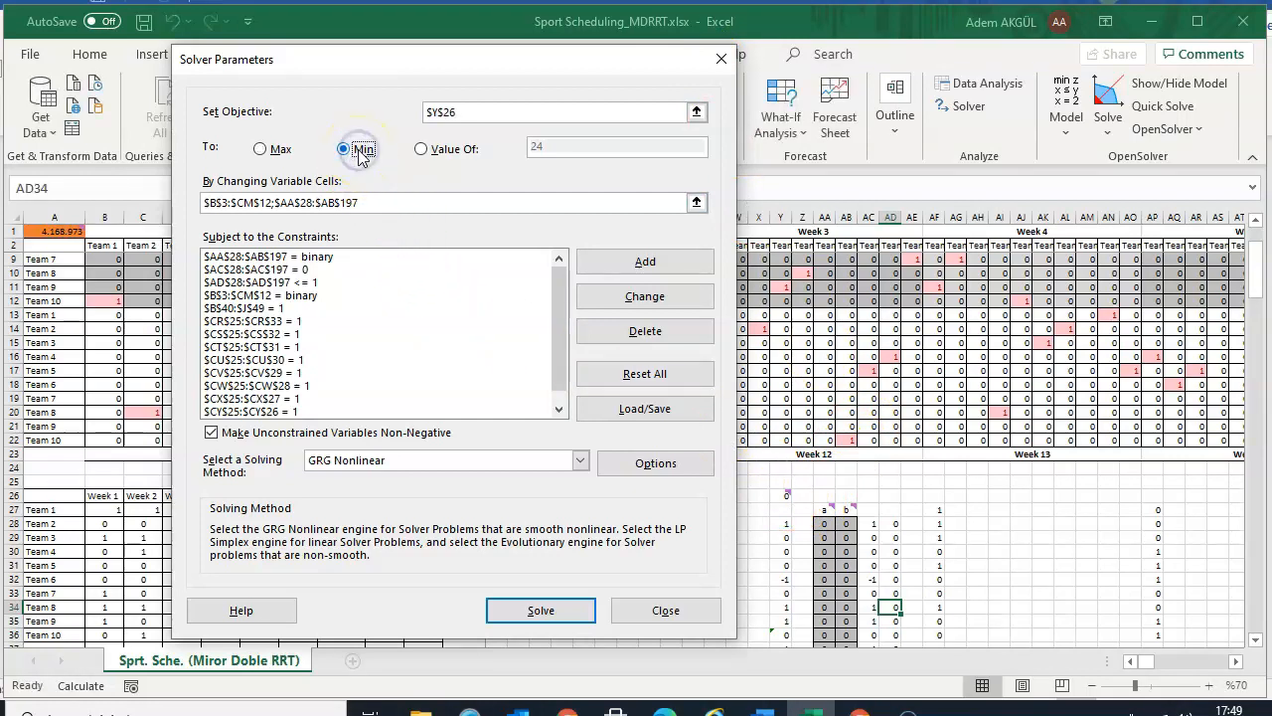
pyautogui.click(666, 610)
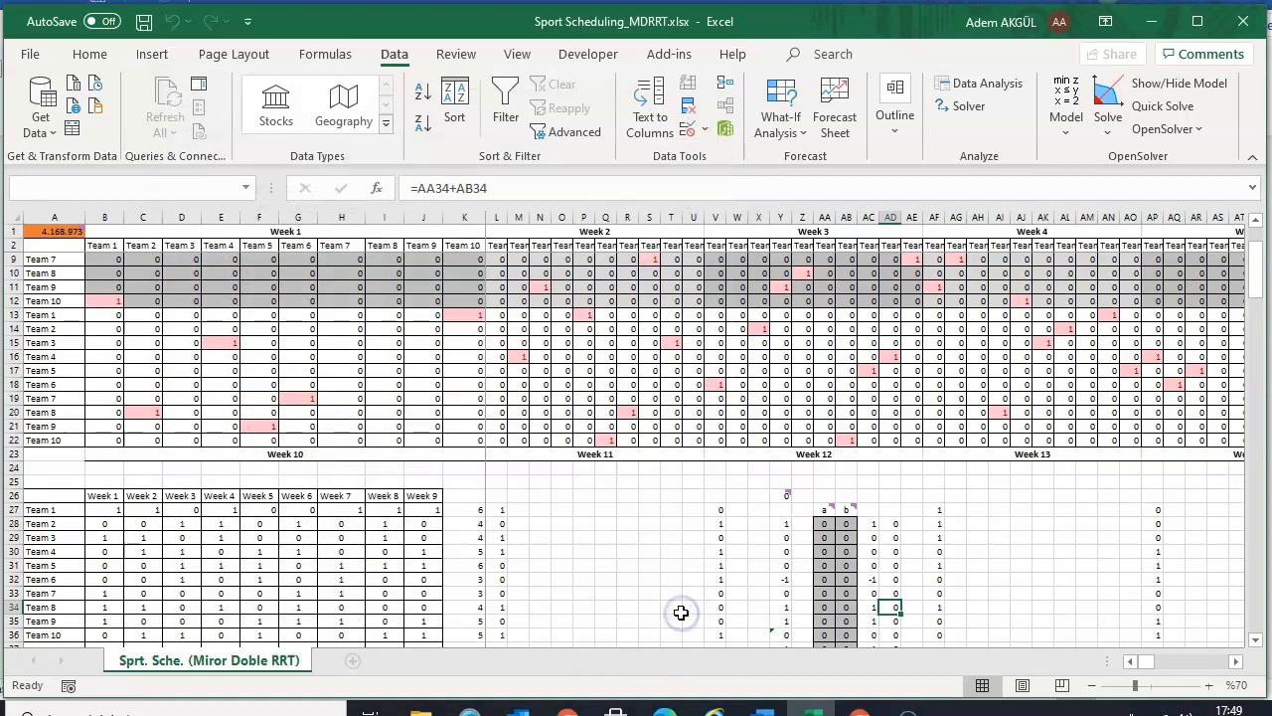
# Examine the sum formula in Y26 and check the new minimization objective in the OpenSolver model highlighting
pyautogui.click(980, 507)
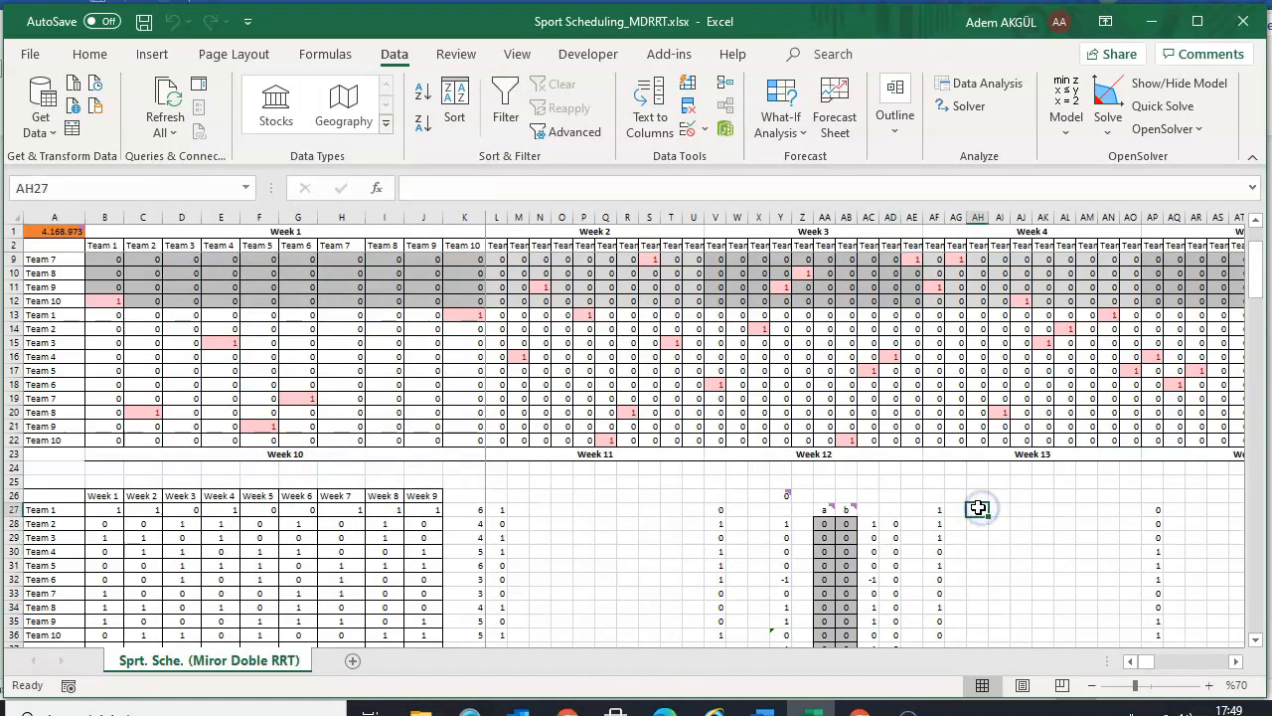
pyautogui.click(786, 496)
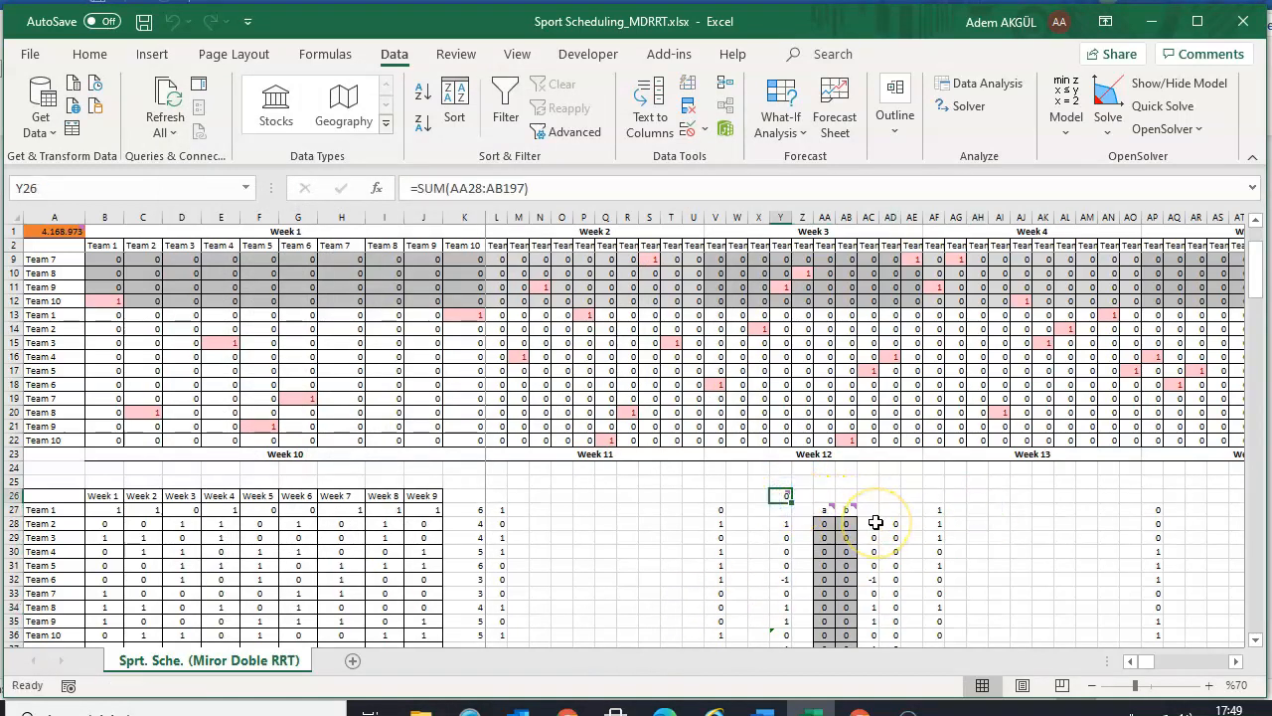
pyautogui.press('F2')
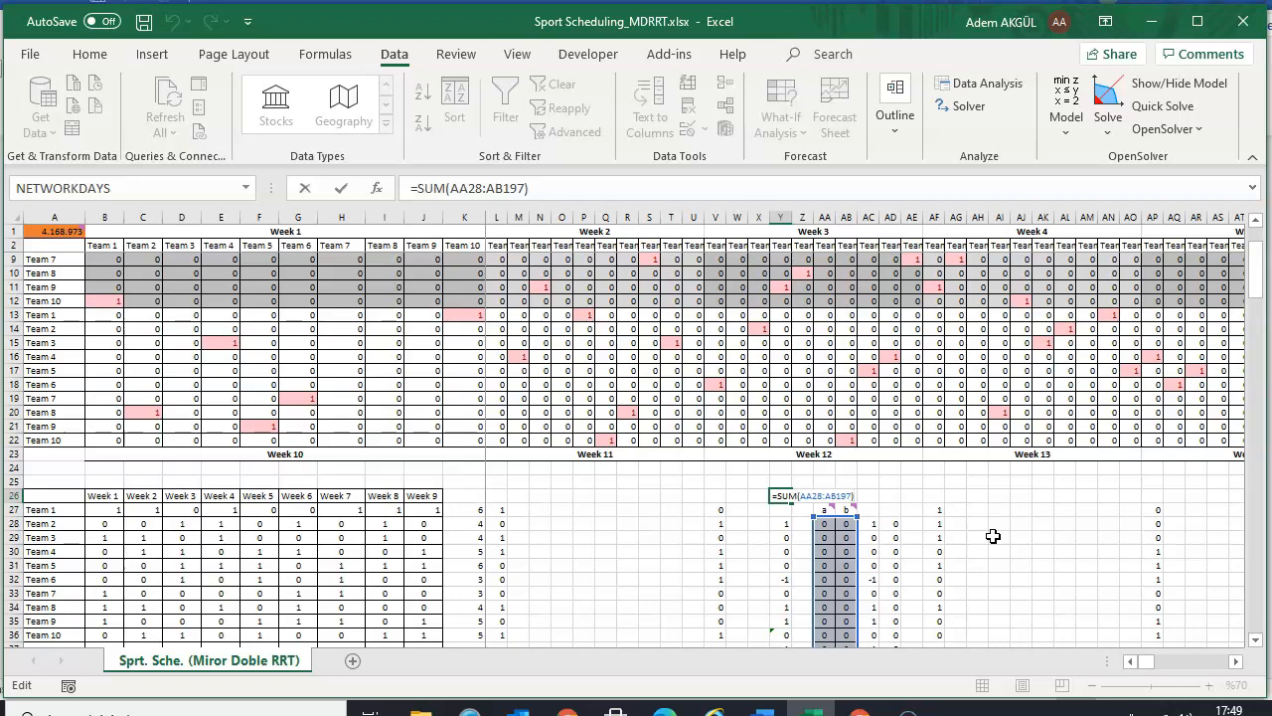
pyautogui.press('Escape')
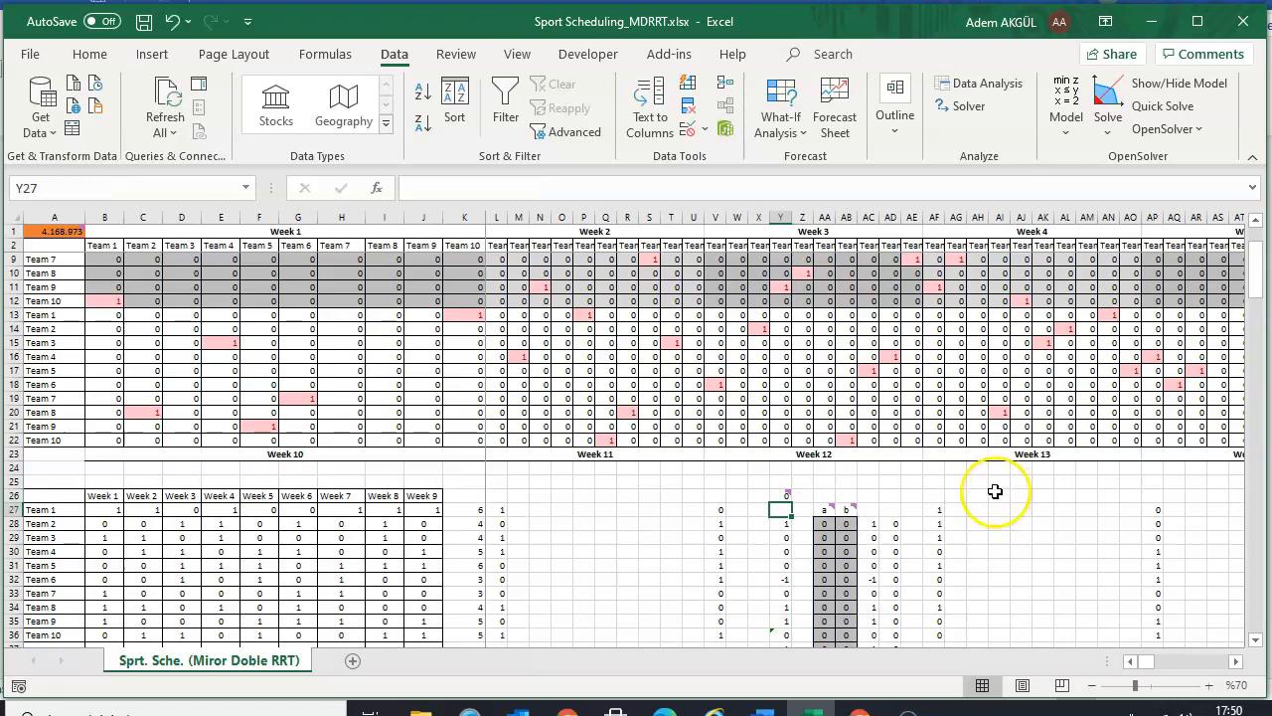
pyautogui.click(1148, 86)
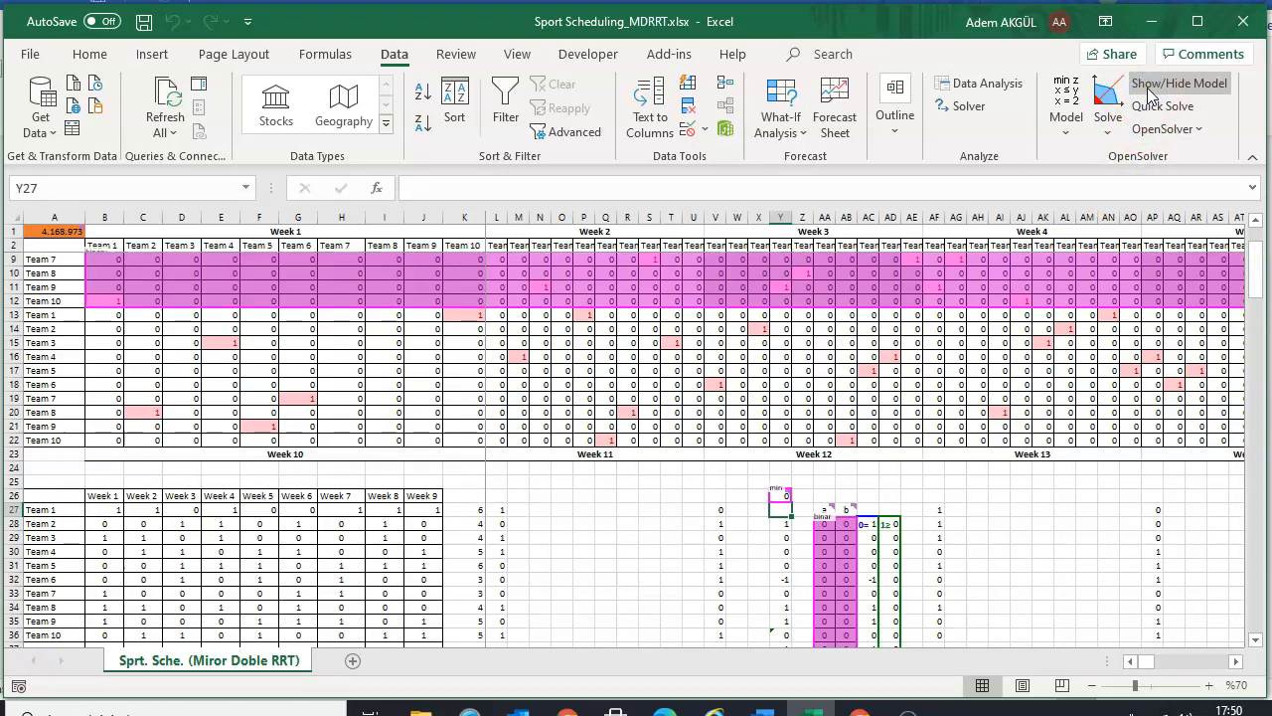
pyautogui.click(1148, 91)
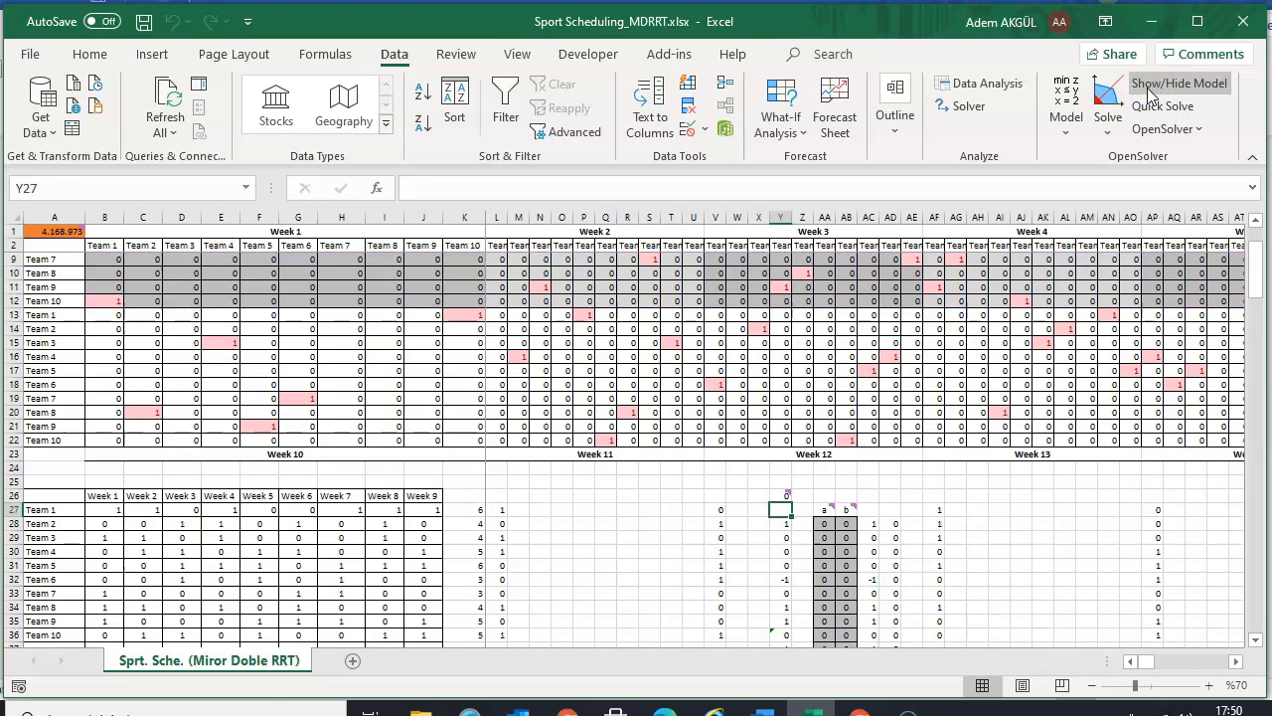
# Solve the model with OpenSolver and accept the finished optimisation
pyautogui.click(1150, 106)
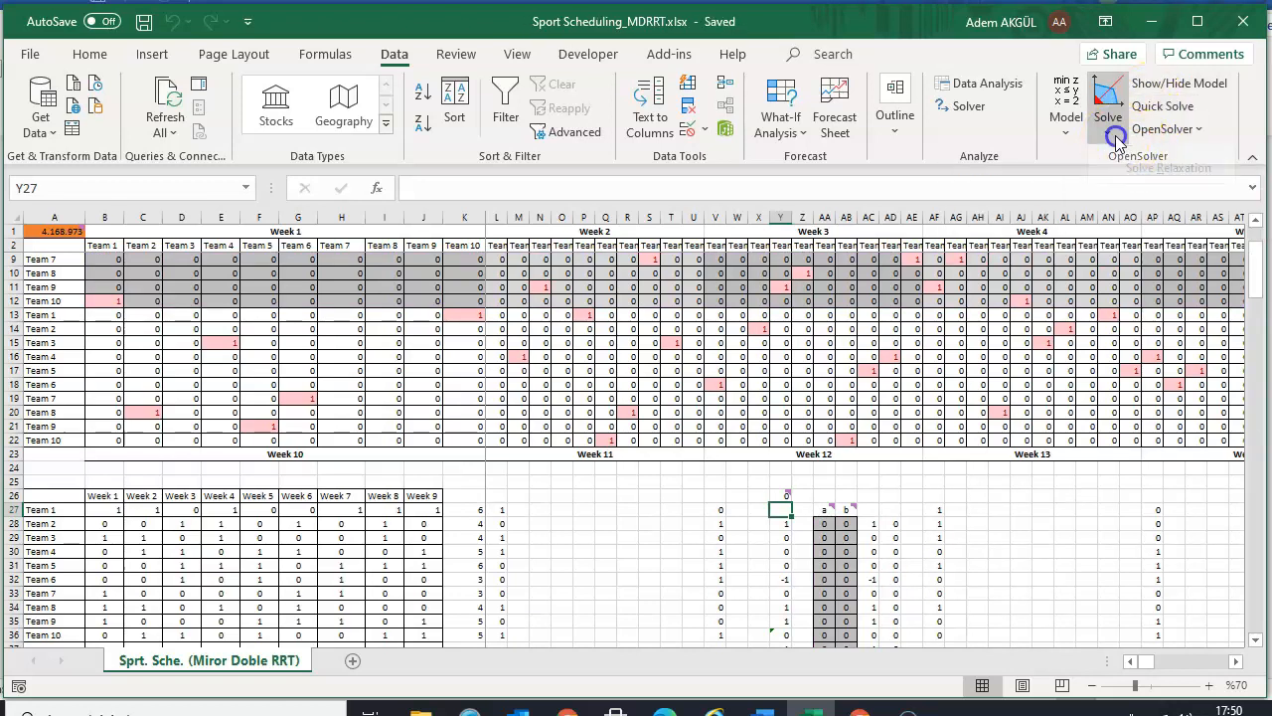
pyautogui.click(1107, 132)
pyautogui.click(1128, 160)
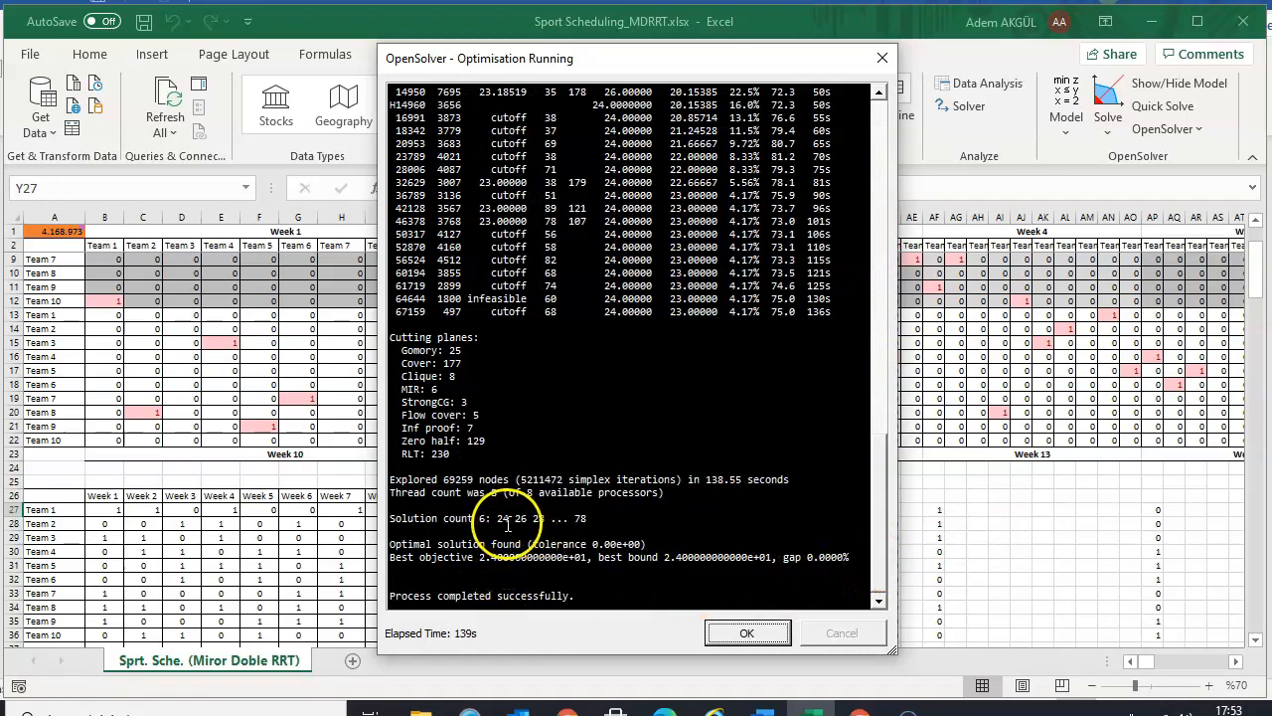
pyautogui.click(747, 633)
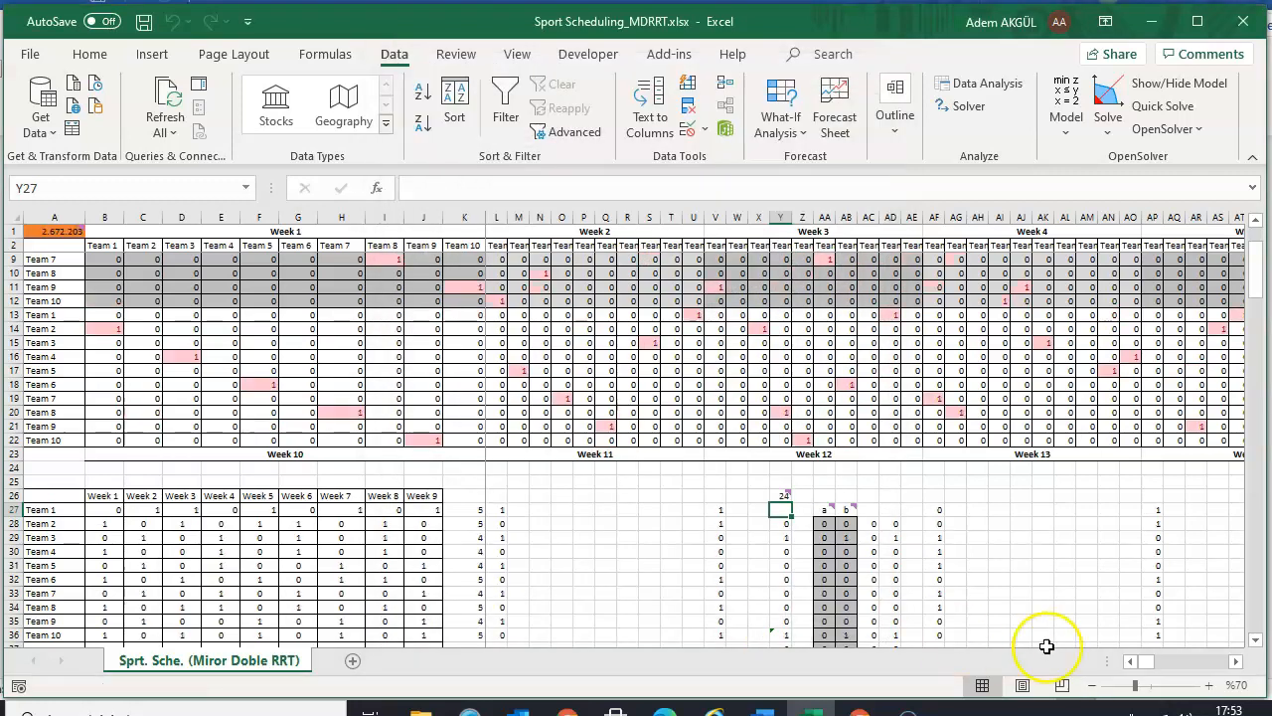
# Examine the fixture table of home and away opponents for all ten teams across weeks W1 to W18
pyautogui.click(1236, 660)
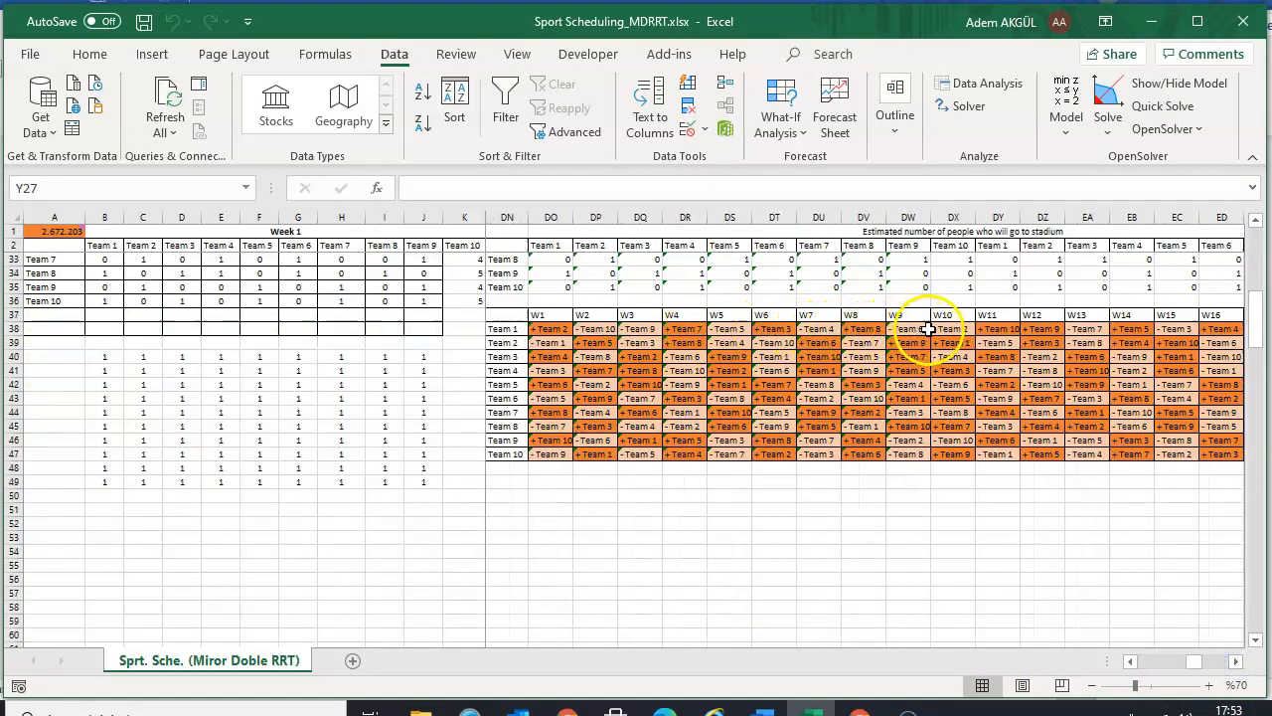
pyautogui.click(1236, 661)
pyautogui.click(1237, 661)
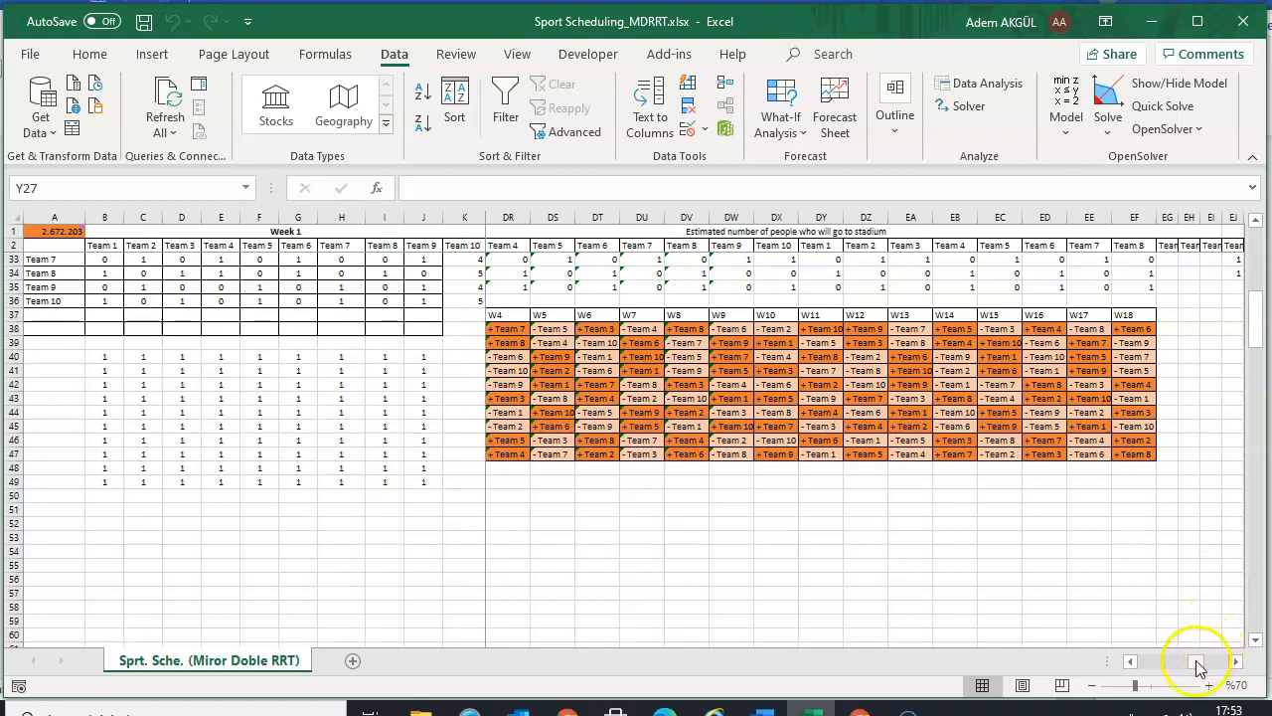
pyautogui.moveTo(1197, 667); pyautogui.dragTo(1194, 666)
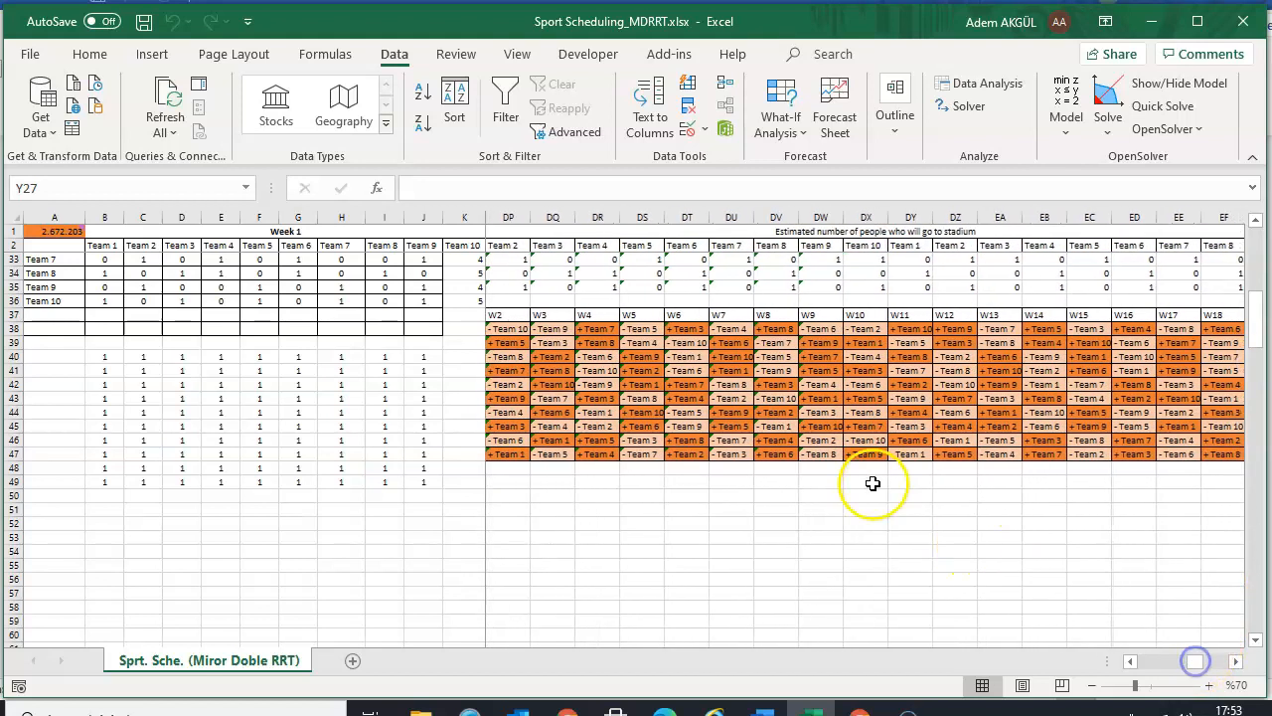
pyautogui.click(1132, 662)
pyautogui.click(1132, 662)
pyautogui.click(1132, 662)
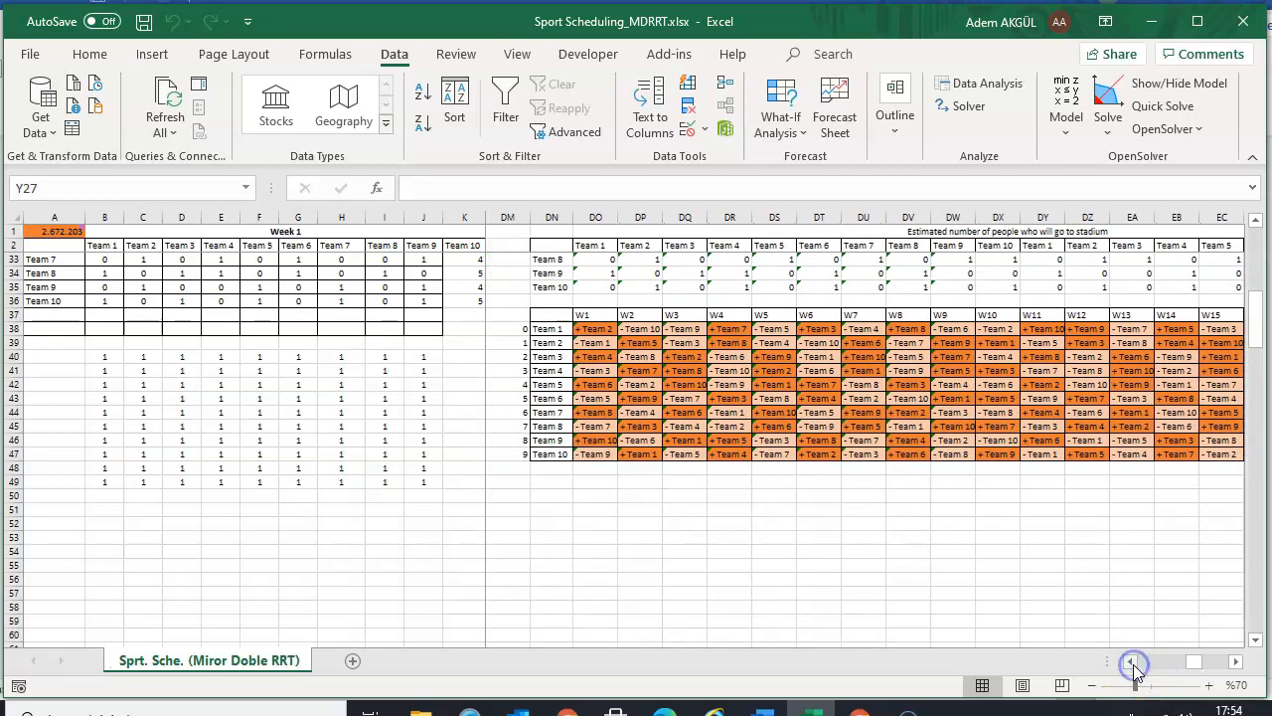
# Examine the per-team sums in column EY and their total in EY36, and compare with Y26 and A1
pyautogui.scroll(5, 1159, 497)
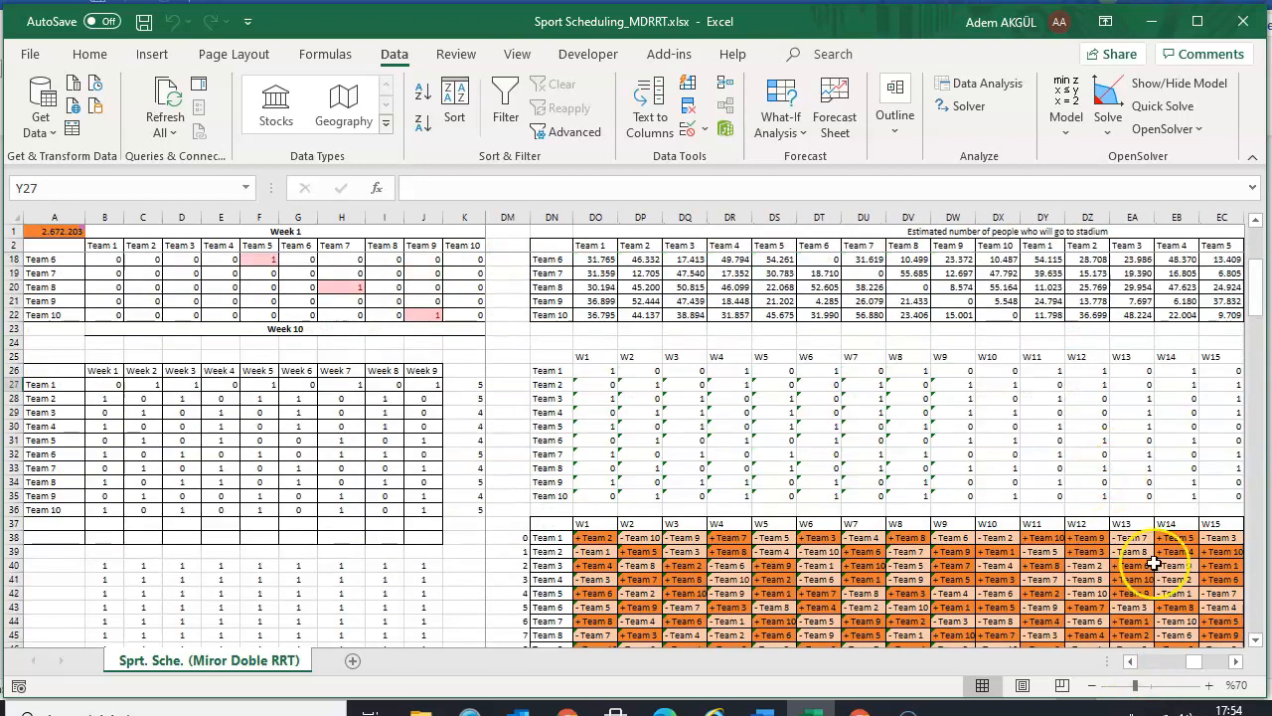
pyautogui.click(1235, 662)
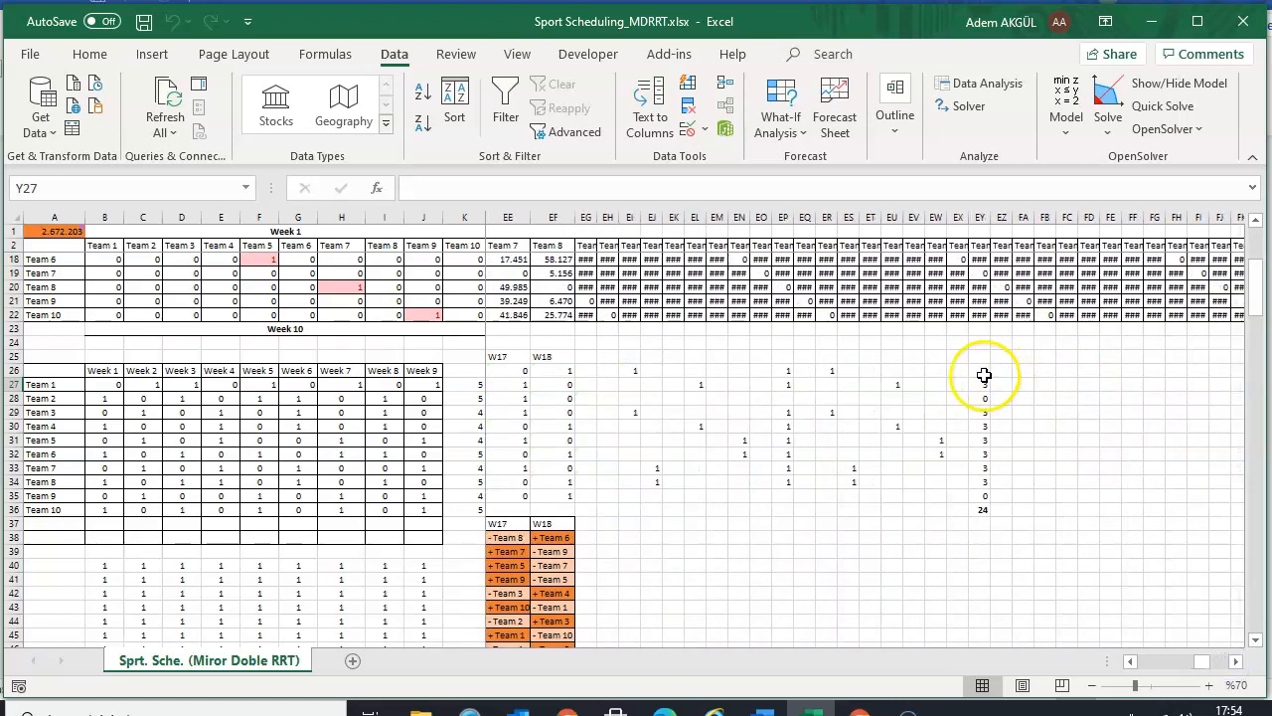
pyautogui.click(980, 370)
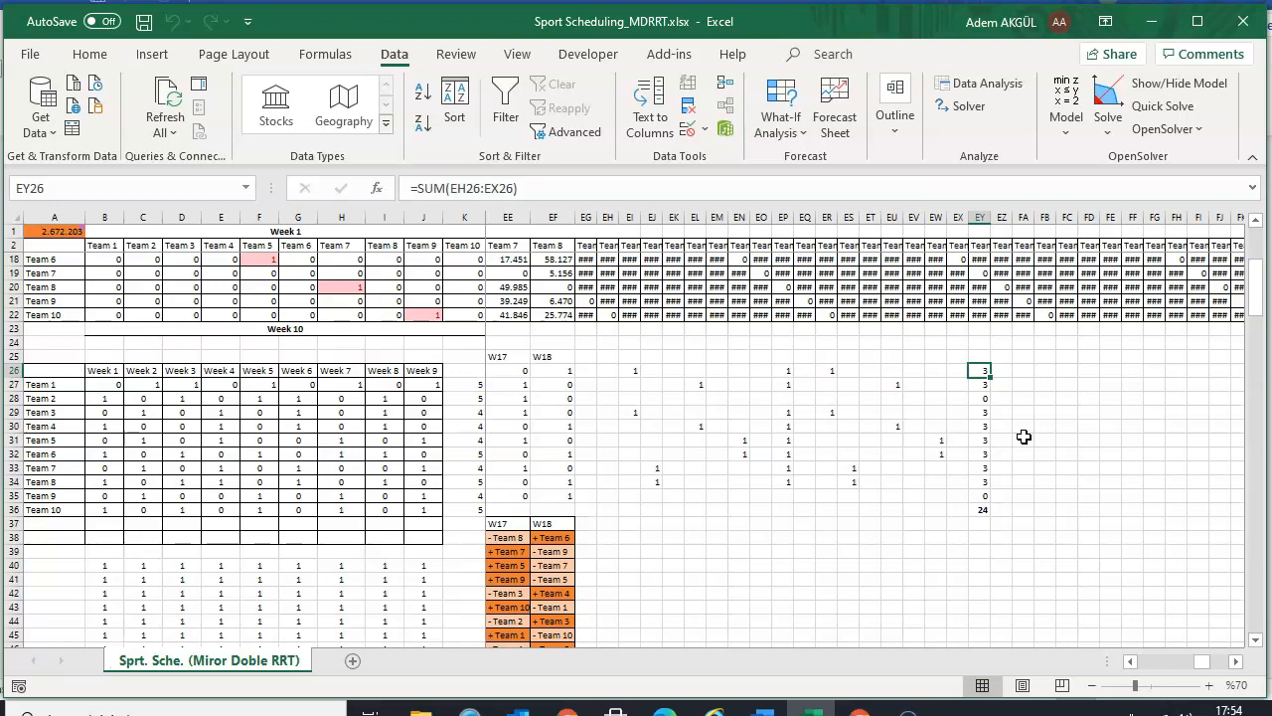
pyautogui.click(982, 510)
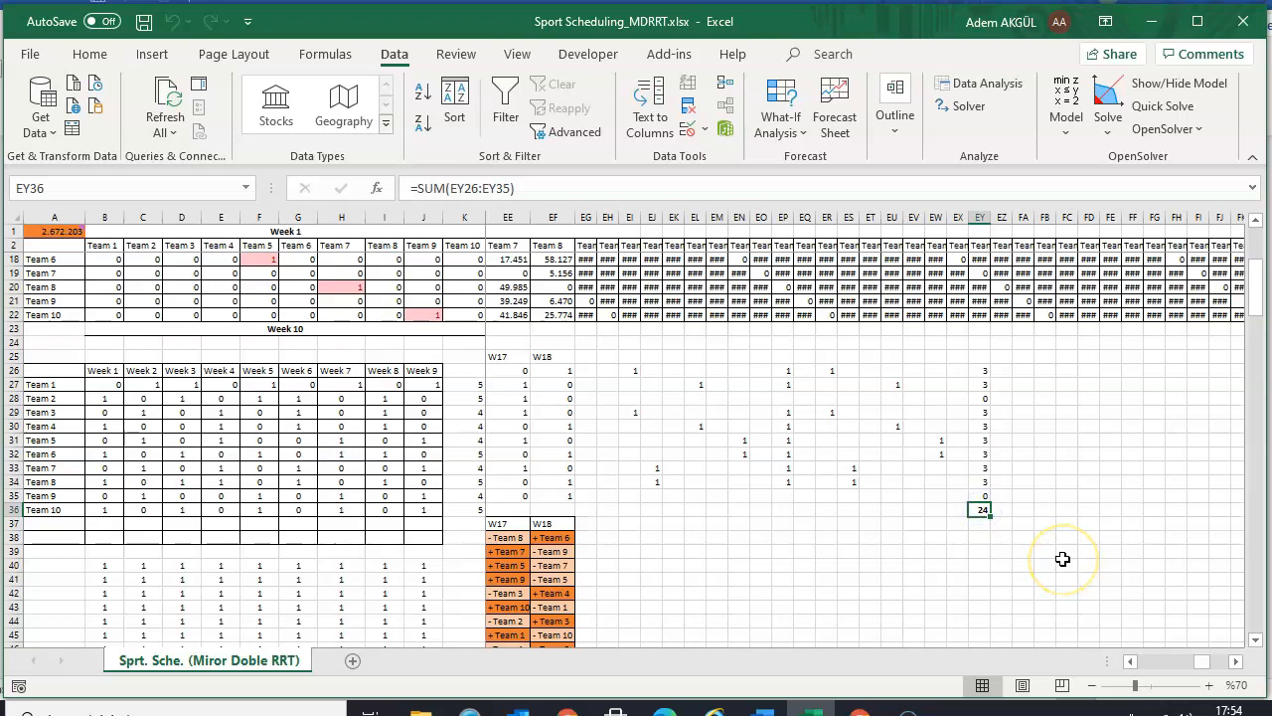
pyautogui.moveTo(1203, 662); pyautogui.dragTo(1141, 664)
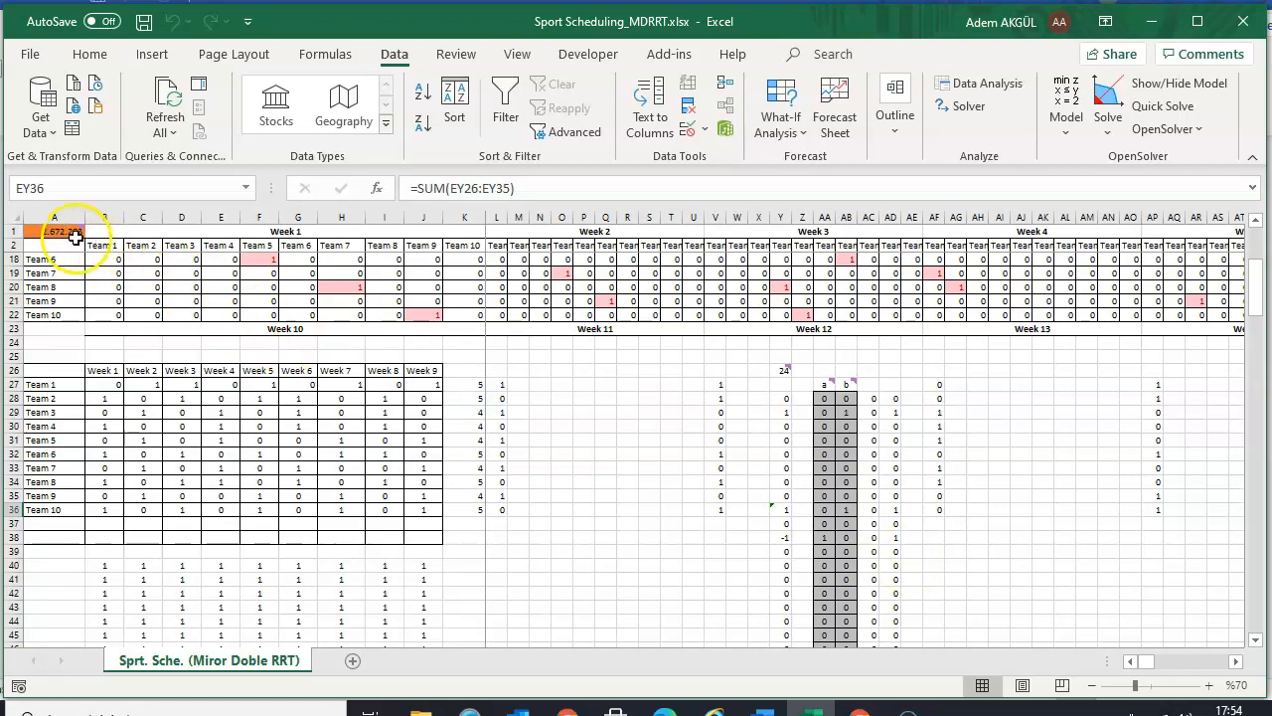
pyautogui.moveTo(72, 235)
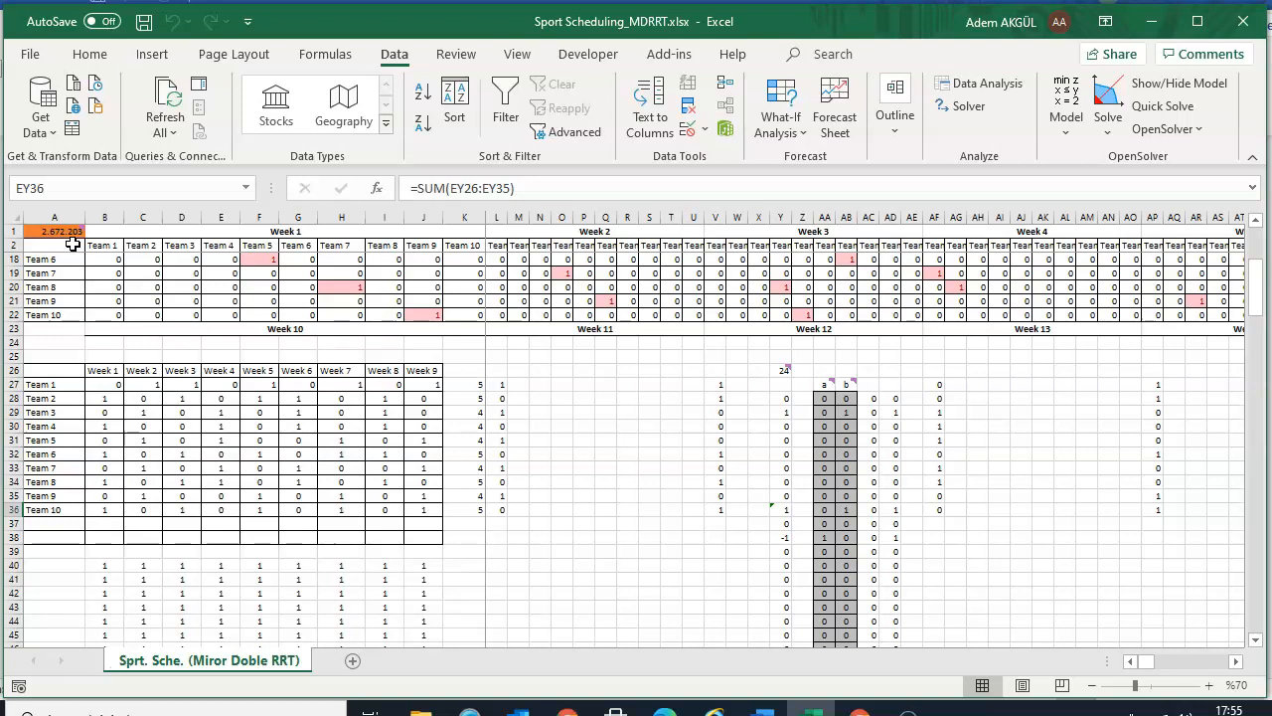
# Change the Solver objective to cell A1 and set it to be maximised
pyautogui.scroll(2, 696, 298)
pyautogui.click(968, 109)
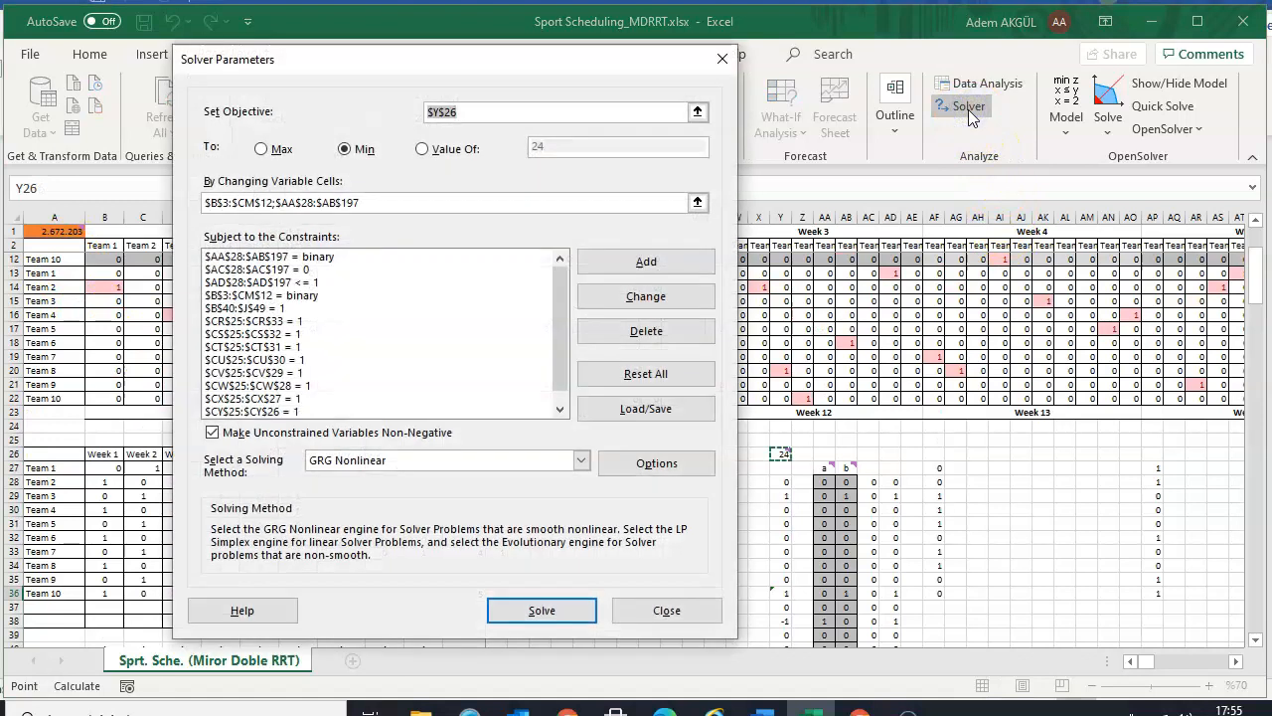
pyautogui.moveTo(447, 61); pyautogui.dragTo(632, 60)
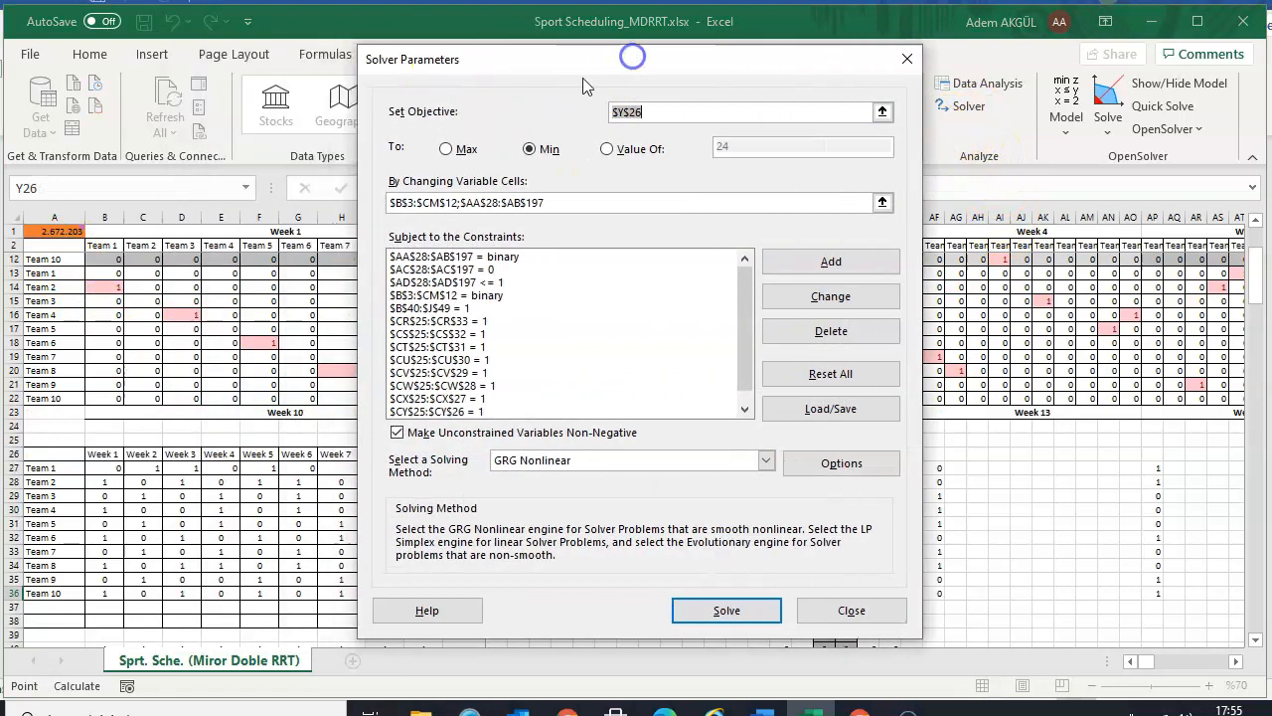
pyautogui.click(881, 112)
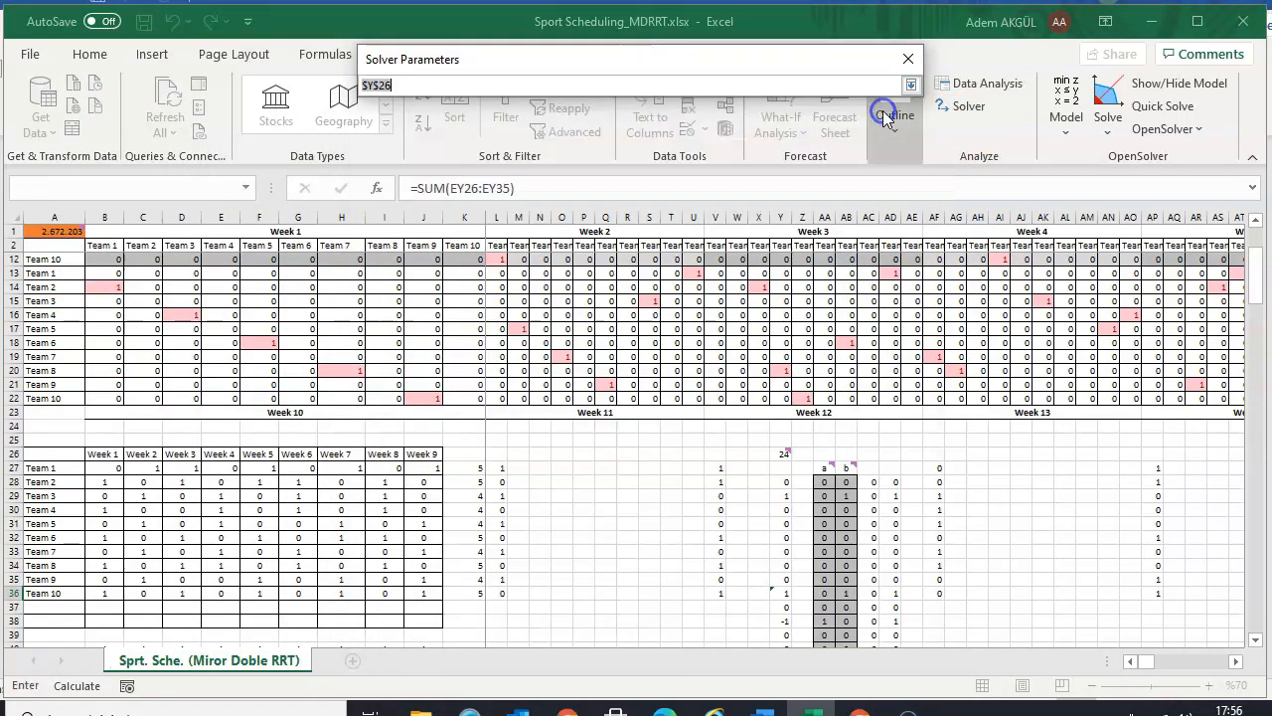
pyautogui.click(67, 231)
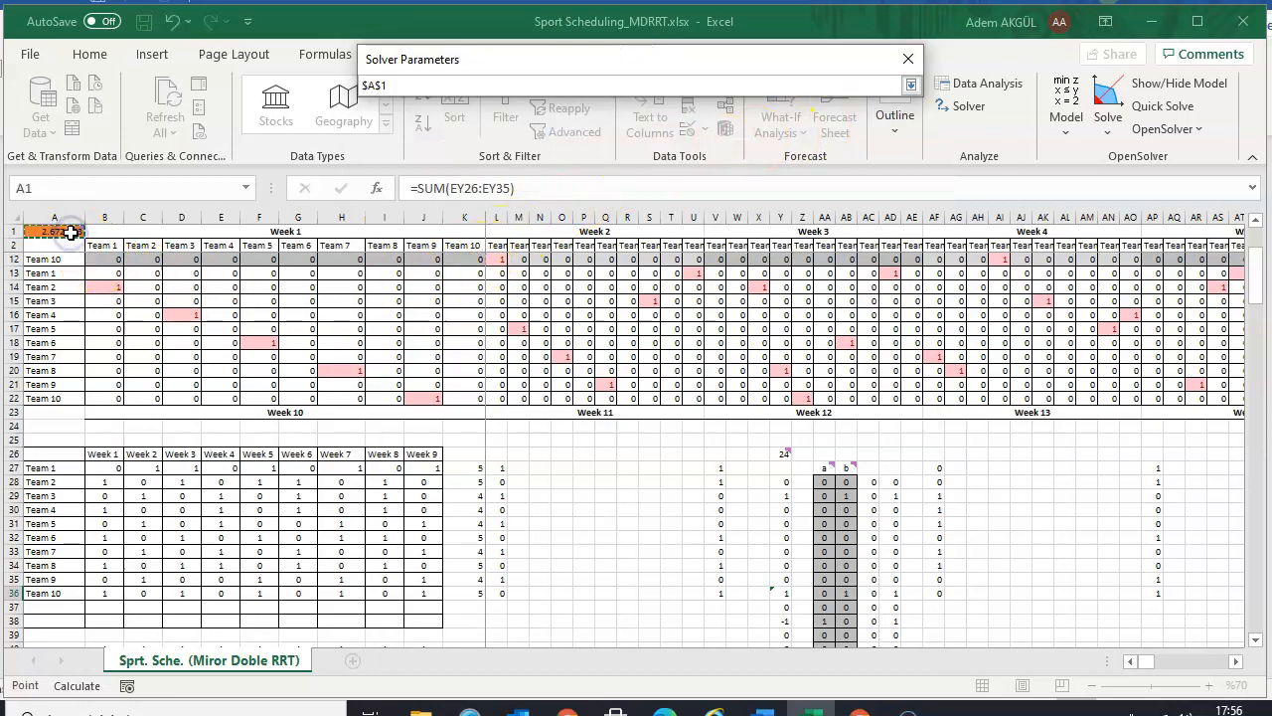
pyautogui.click(911, 84)
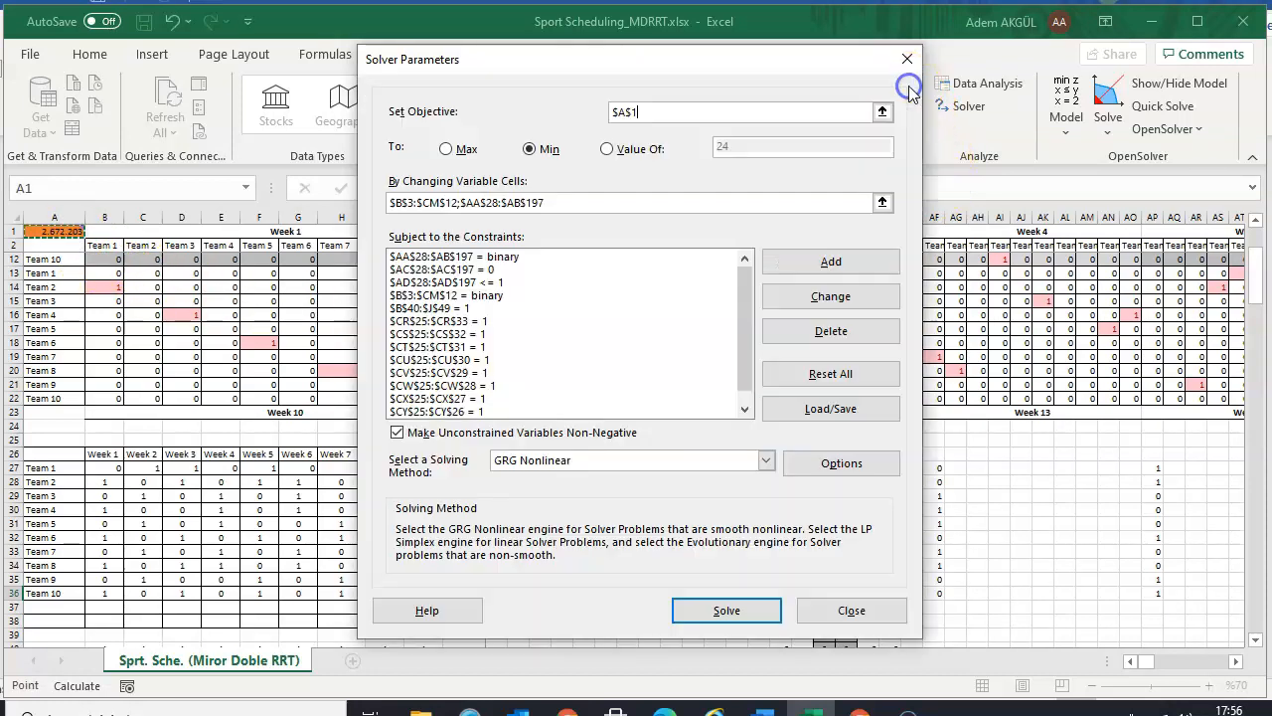
pyautogui.click(445, 148)
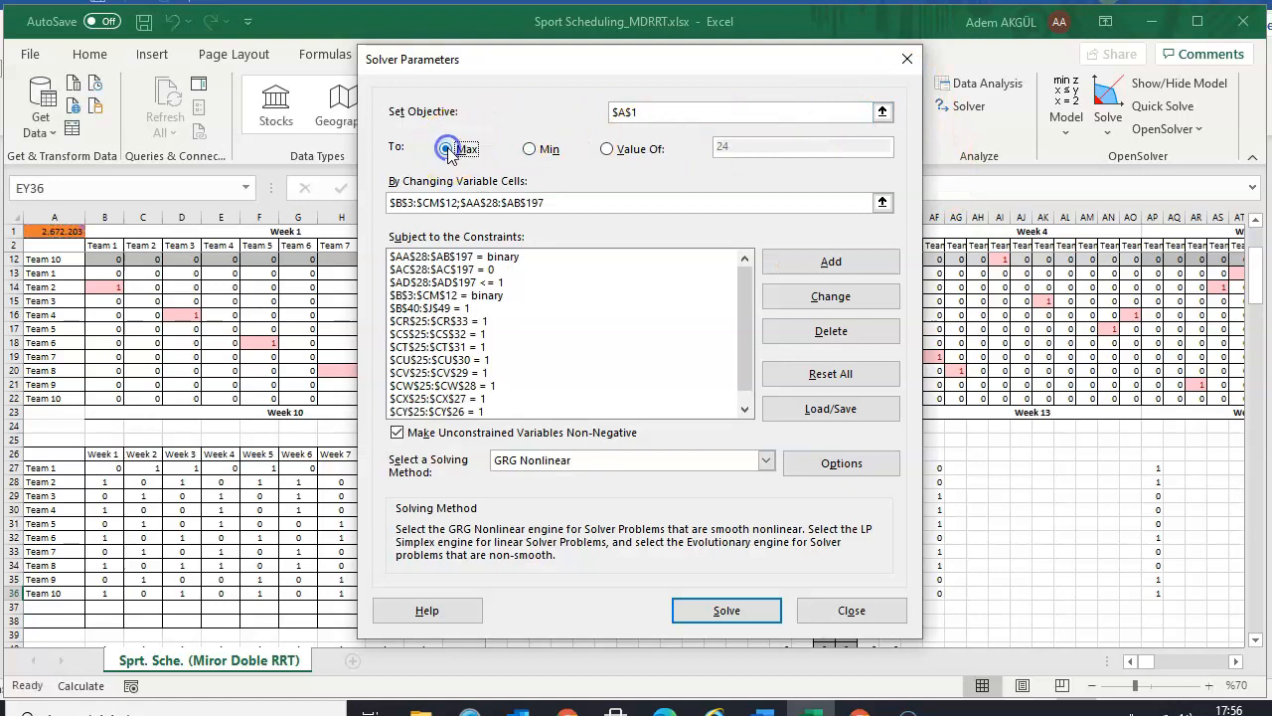
# Add a Solver constraint requiring Y26 = 24 and close the Solver parameters
pyautogui.click(854, 261)
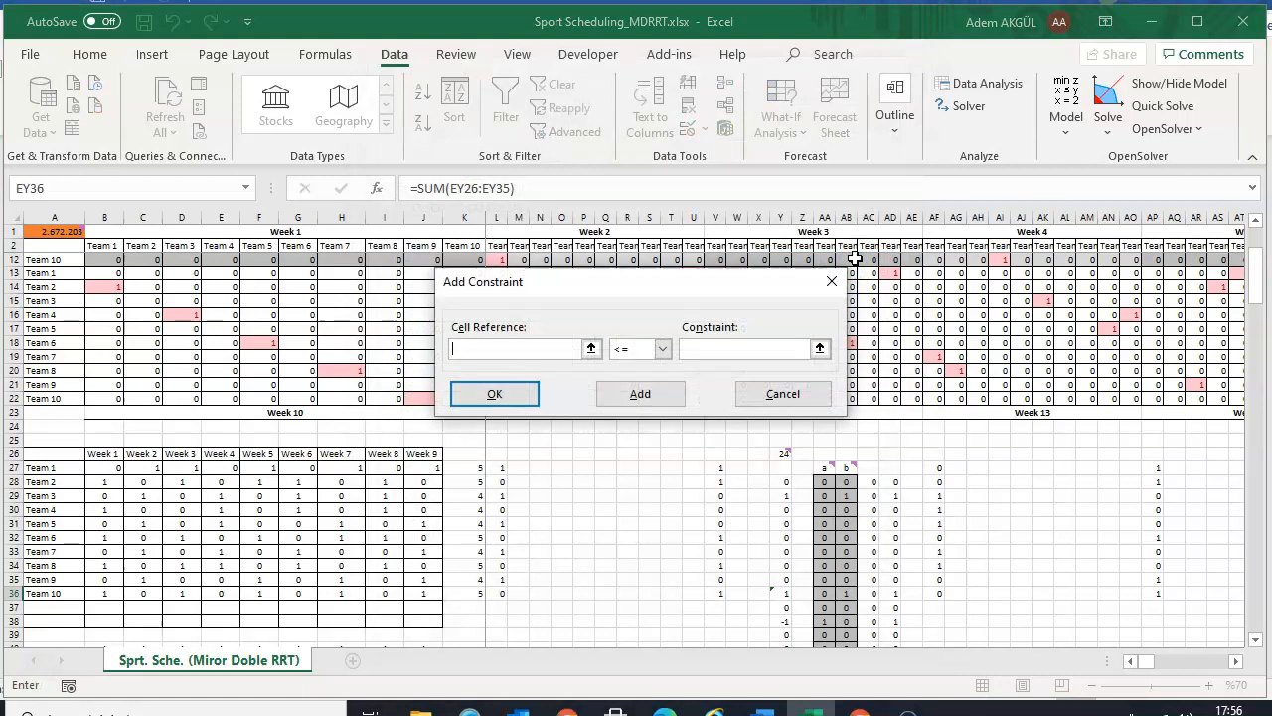
pyautogui.click(785, 452)
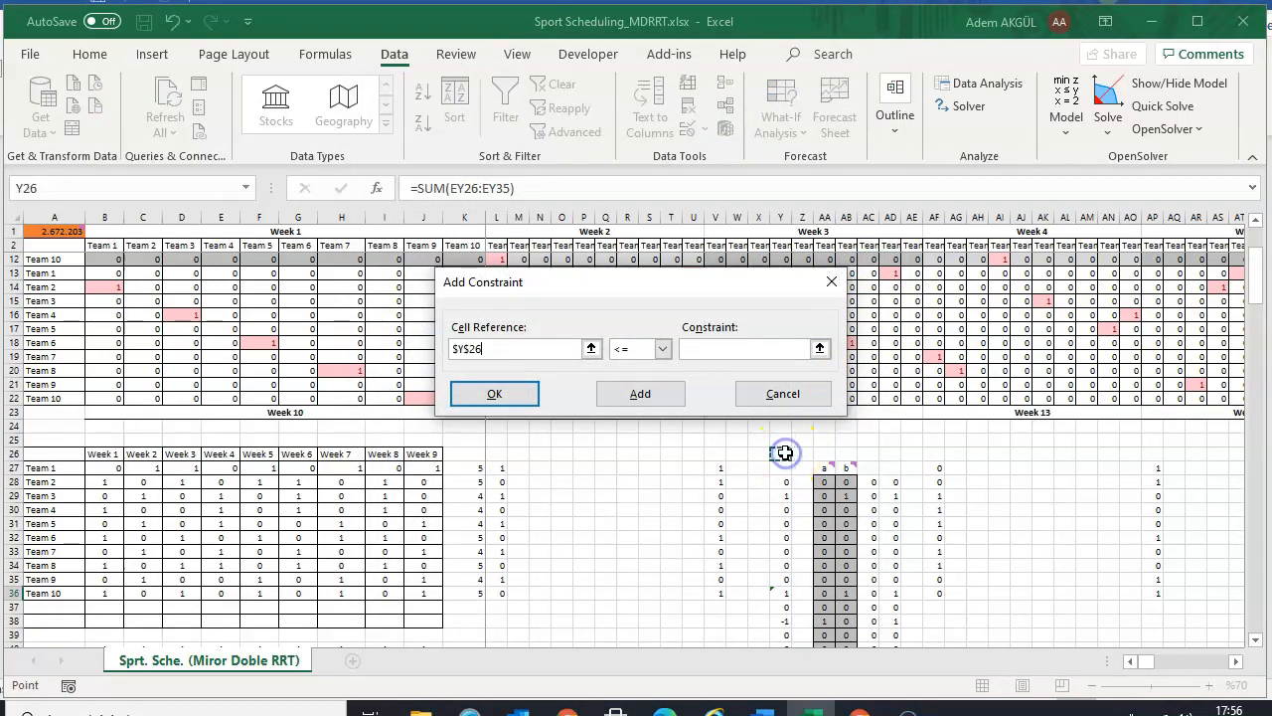
pyautogui.click(663, 349)
pyautogui.click(628, 385)
pyautogui.click(693, 350)
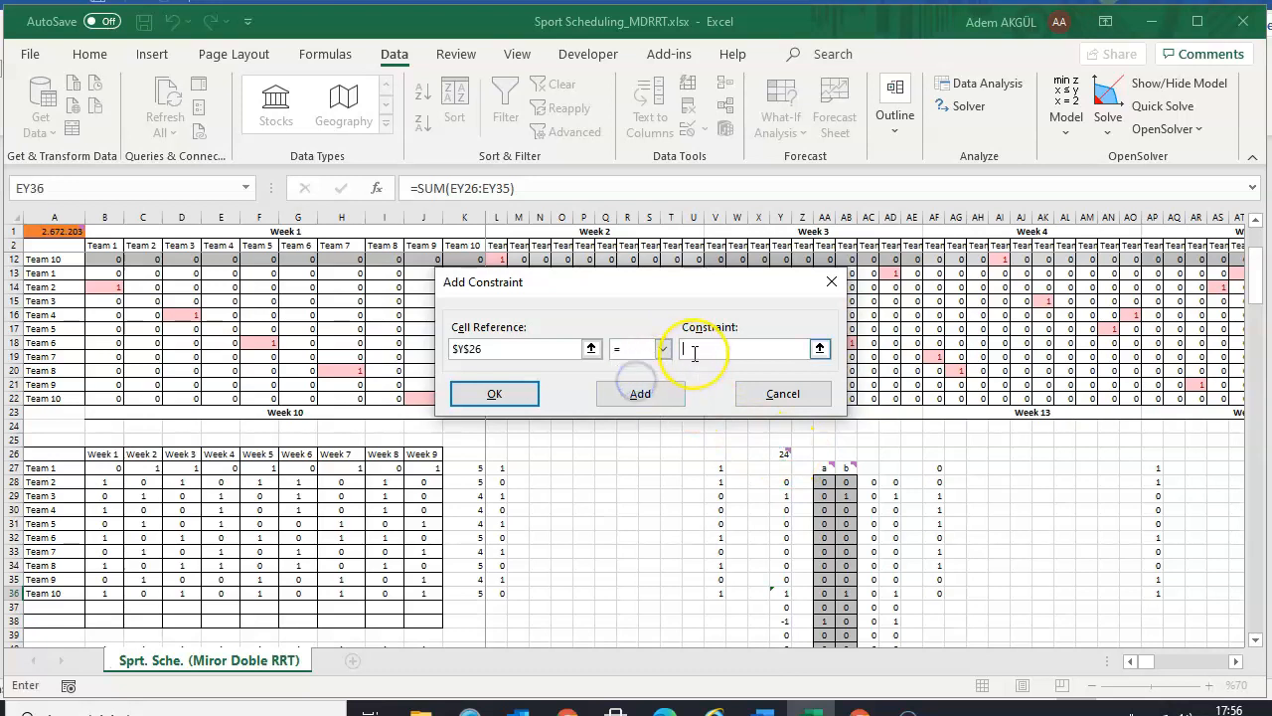
pyautogui.write('24')
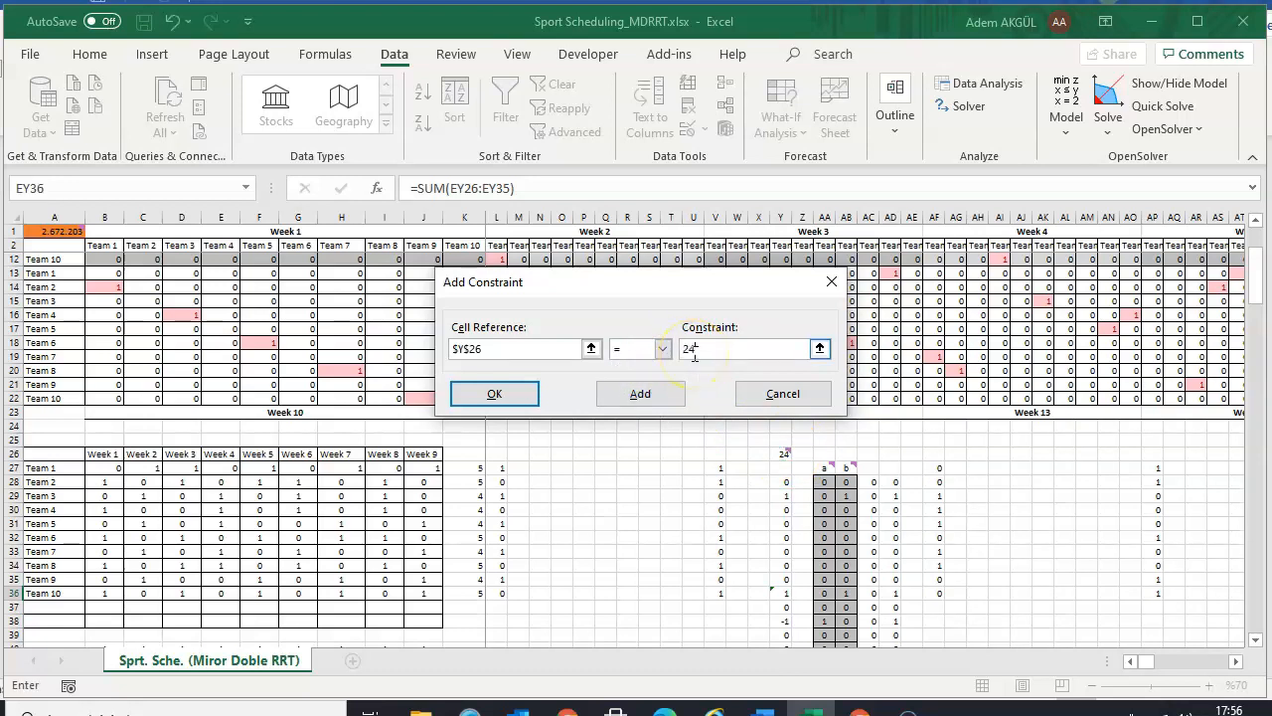
pyautogui.click(656, 395)
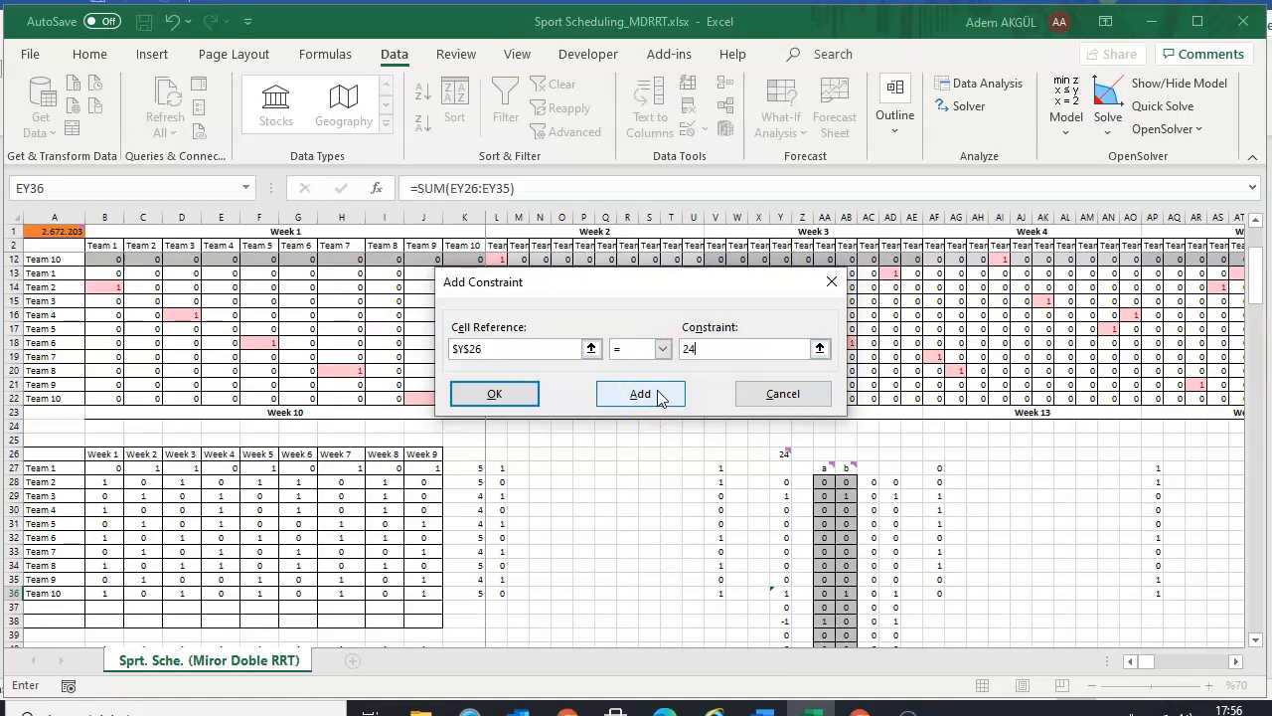
pyautogui.click(659, 397)
pyautogui.click(765, 394)
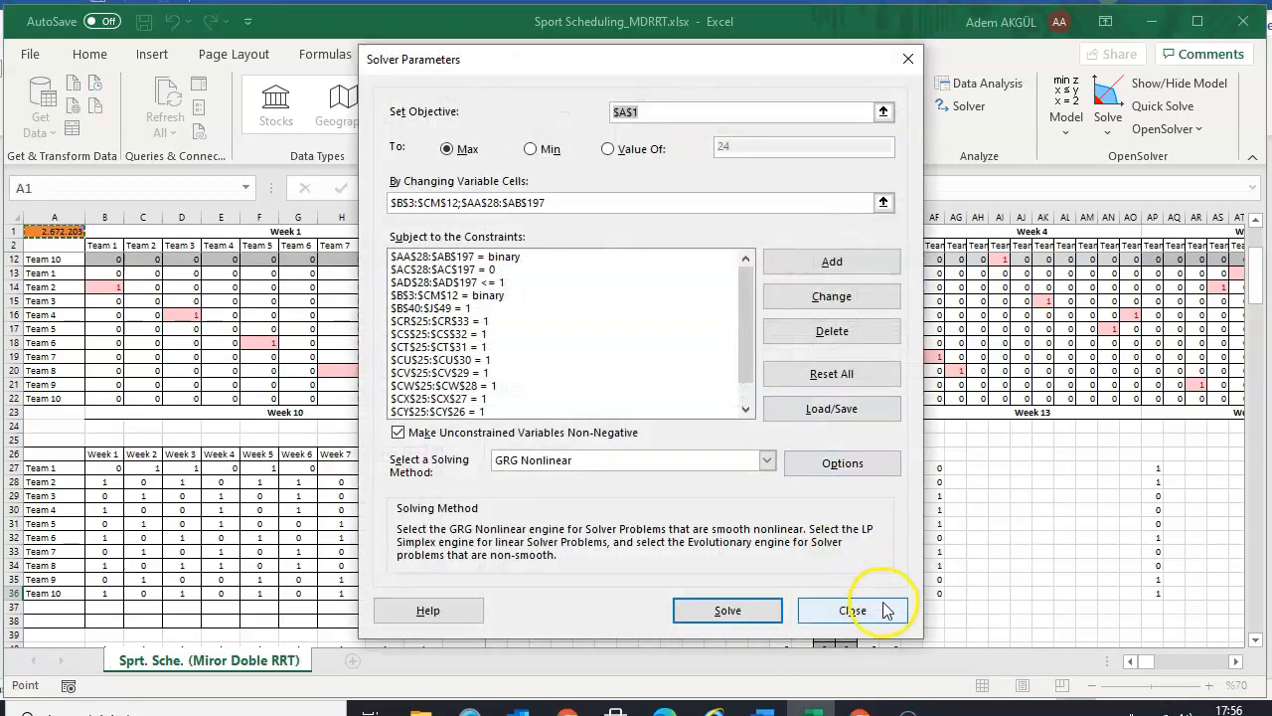
pyautogui.click(883, 599)
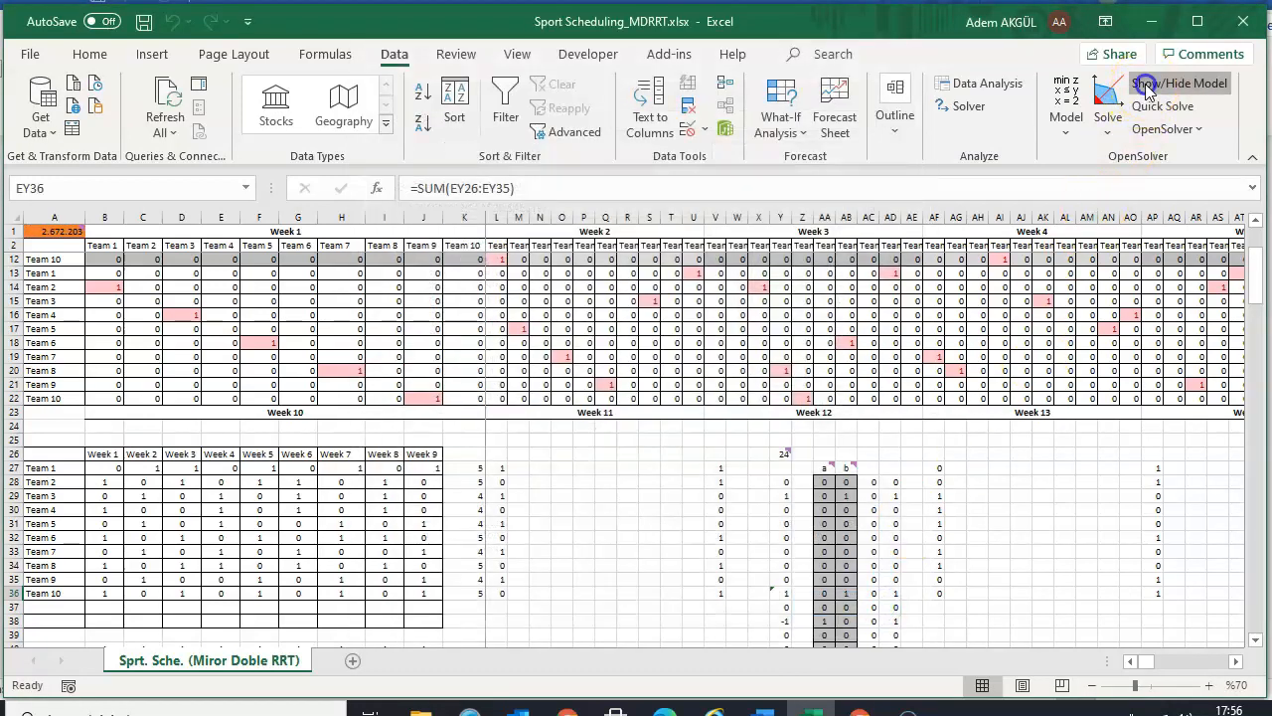
# Check the A1 objective and the Y26 constraint in the OpenSolver model highlighting
pyautogui.click(1148, 87)
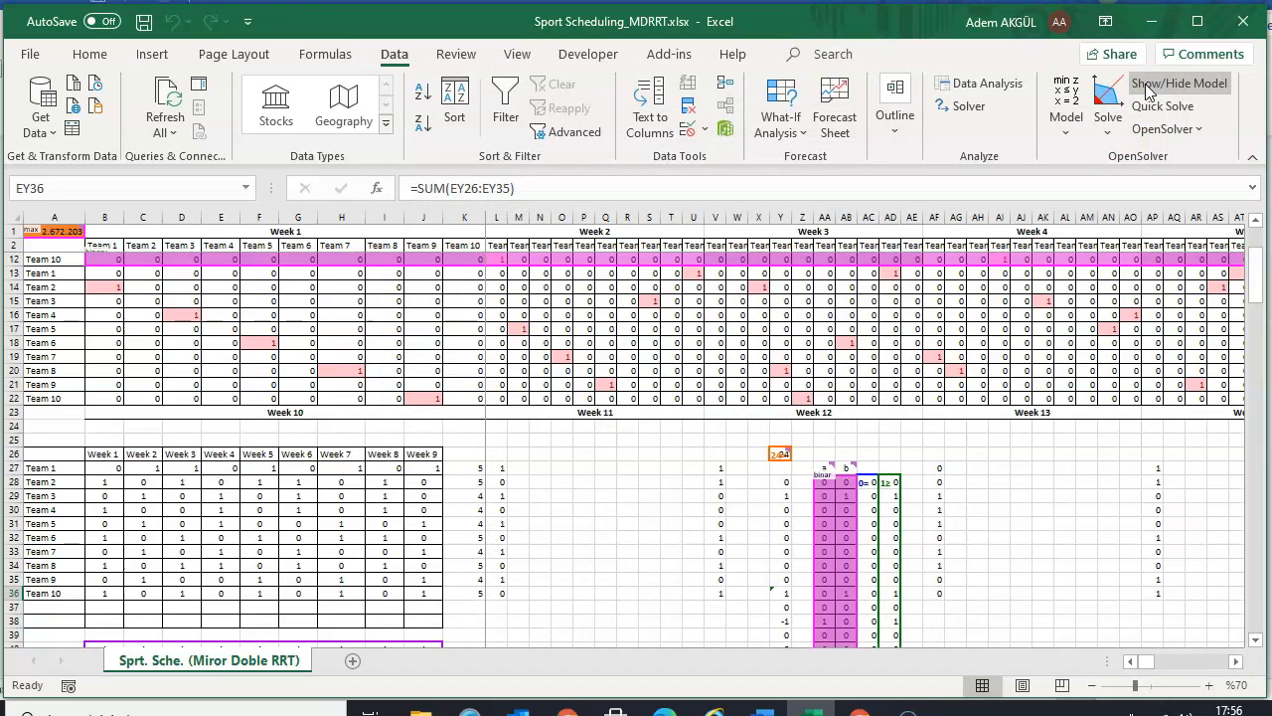
pyautogui.click(1148, 88)
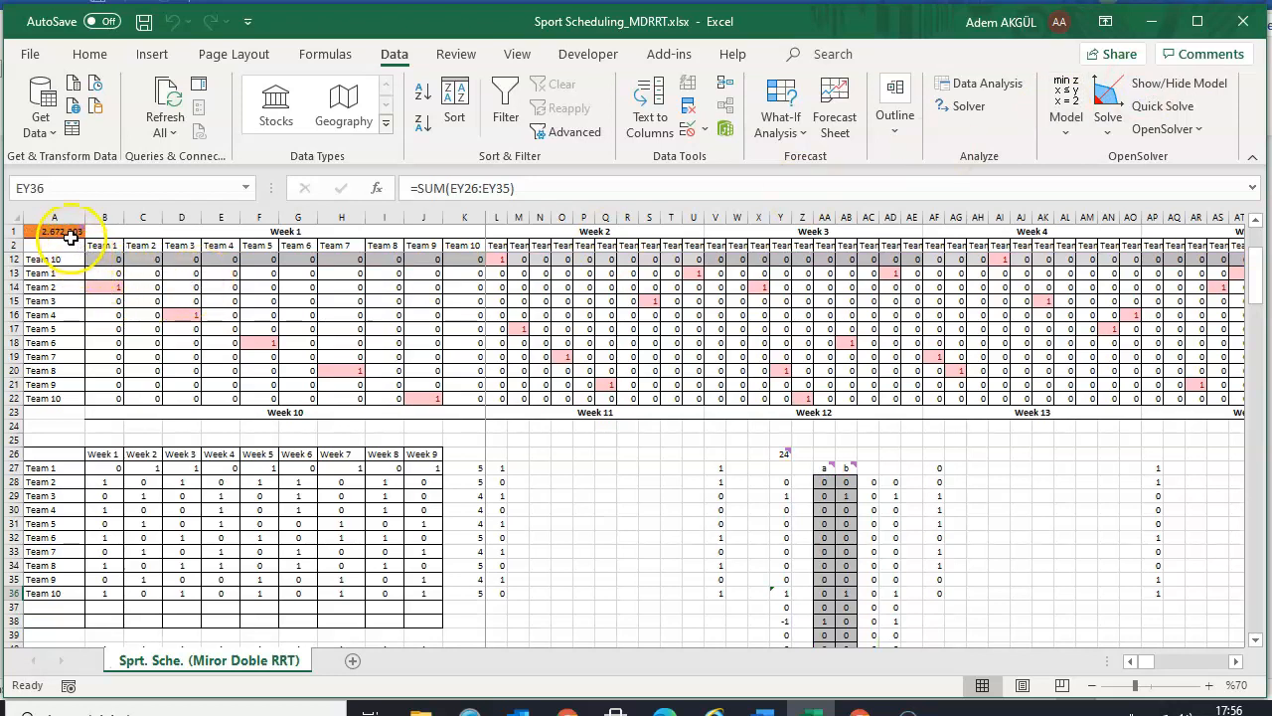
pyautogui.moveTo(69, 233)
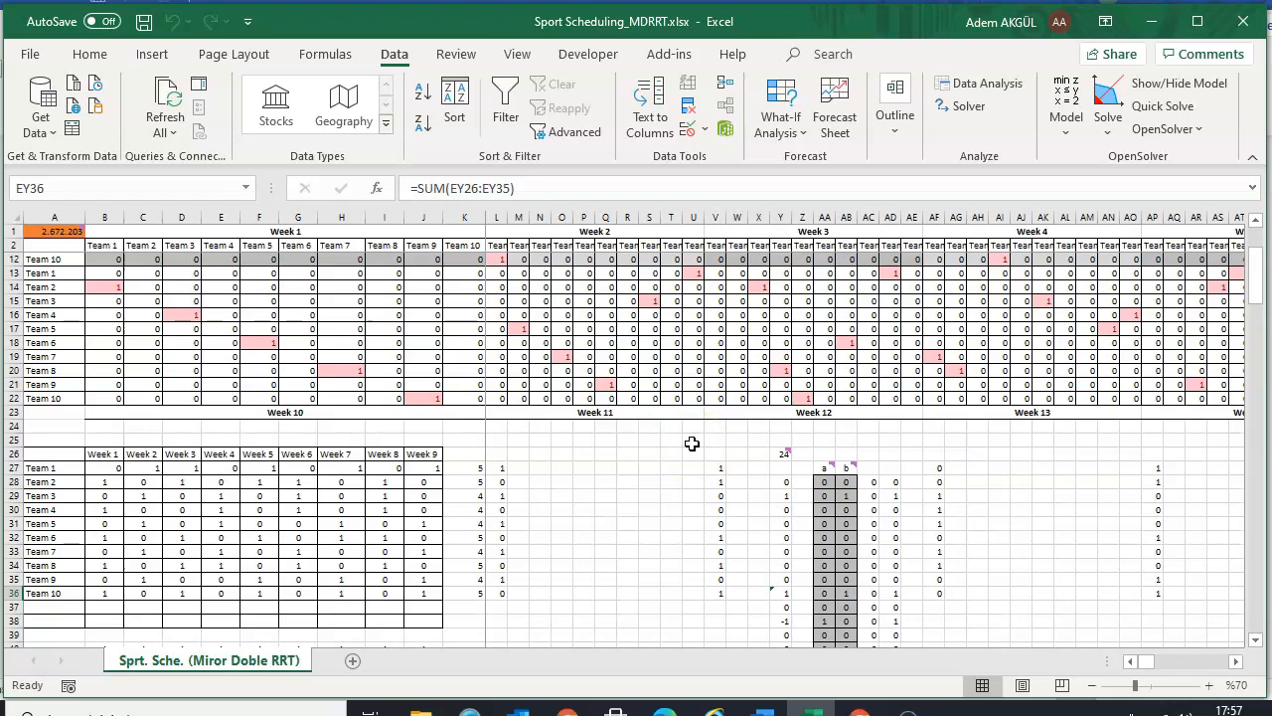
pyautogui.click(1067, 136)
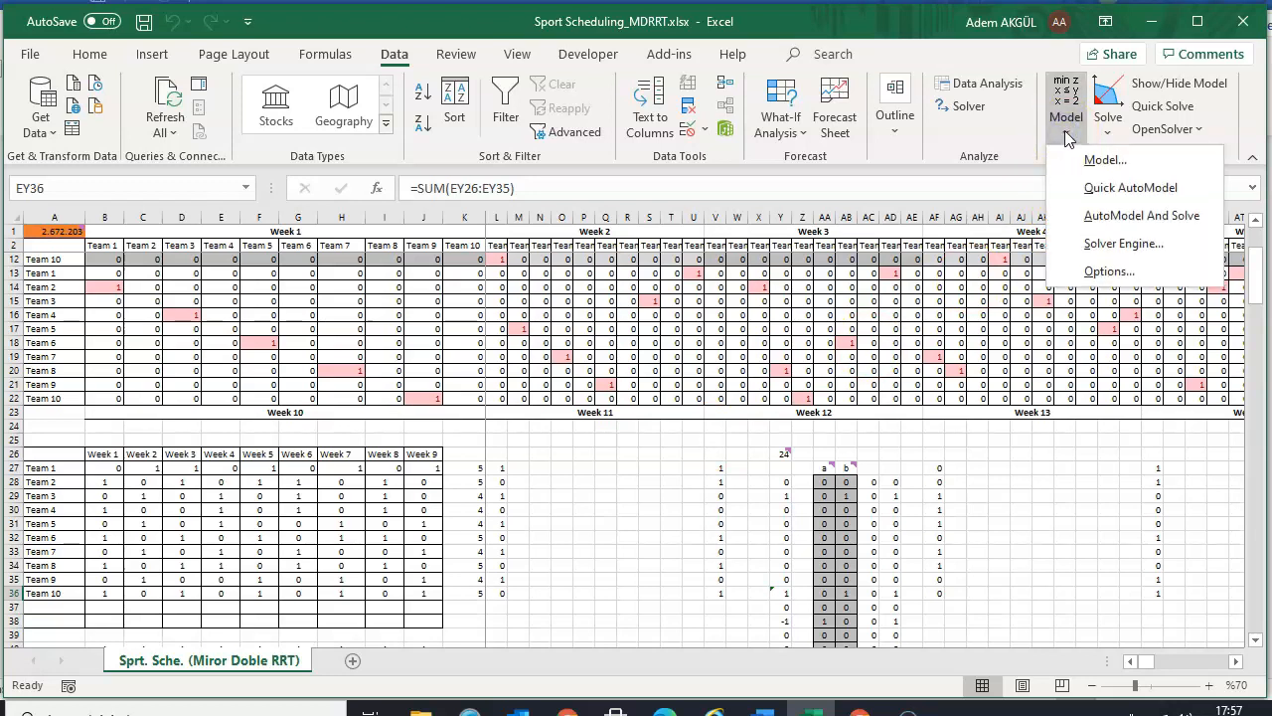
pyautogui.click(1106, 268)
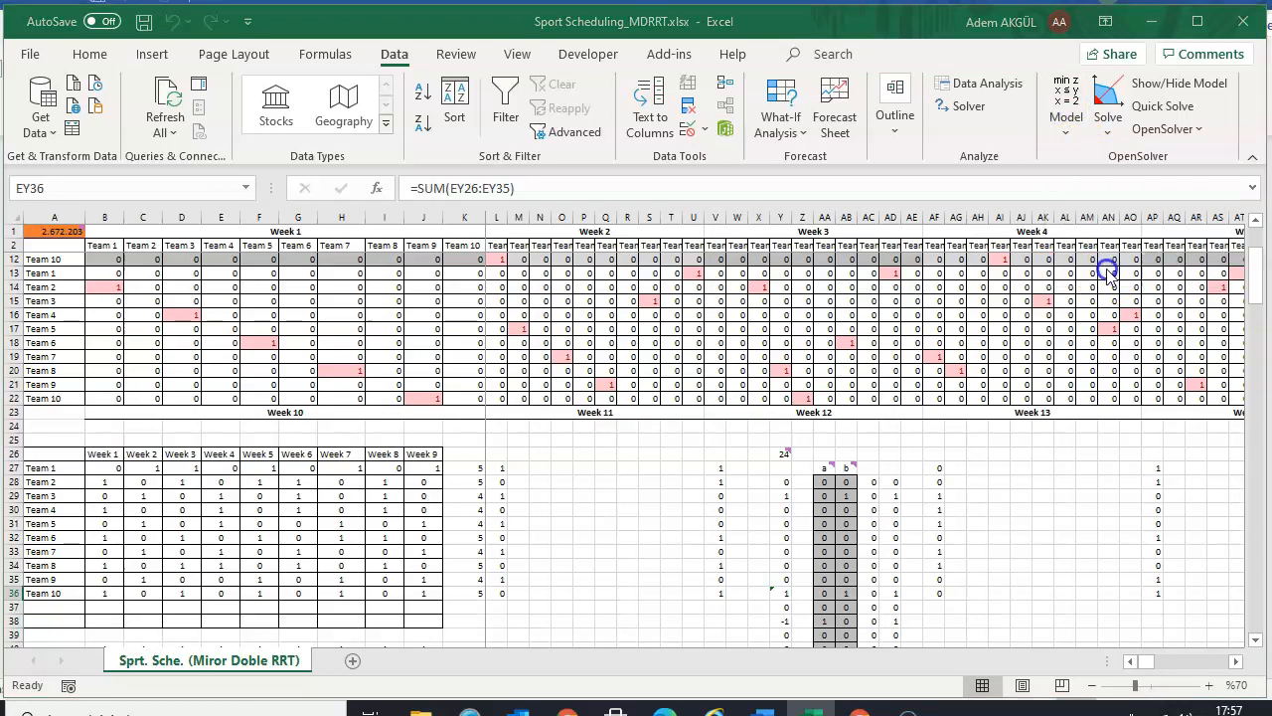
pyautogui.click(761, 163)
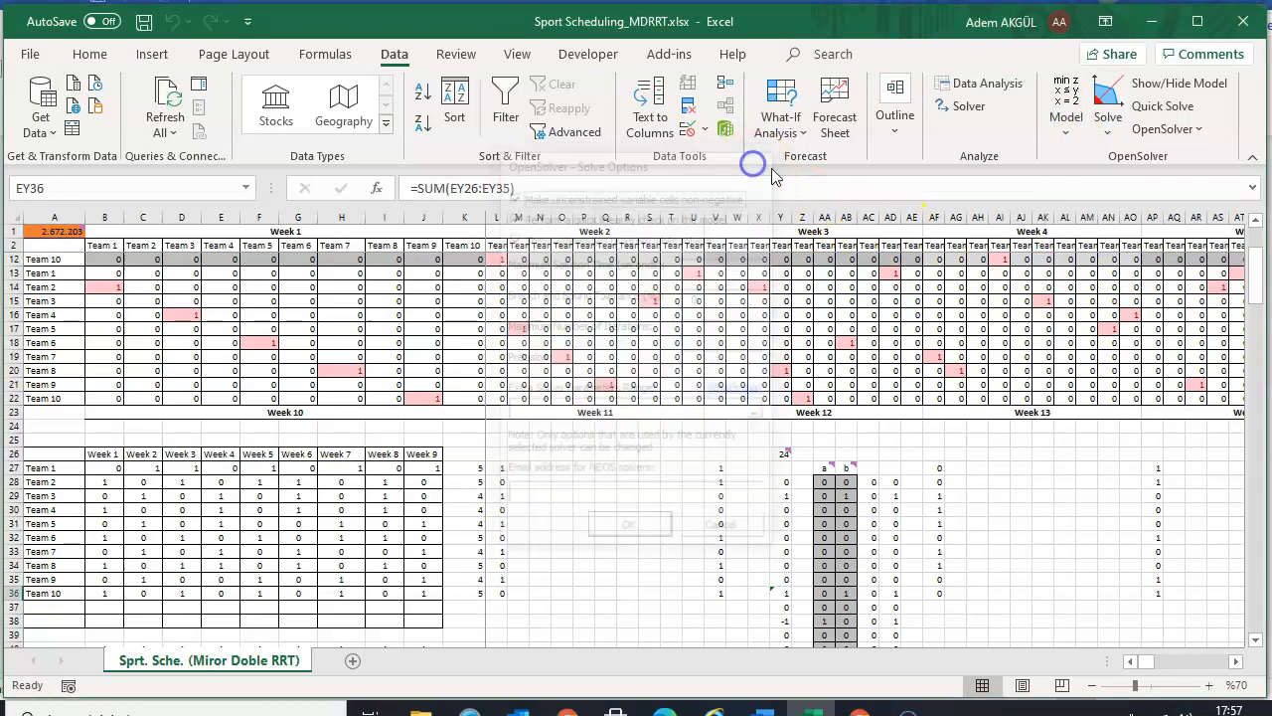
pyautogui.click(1108, 139)
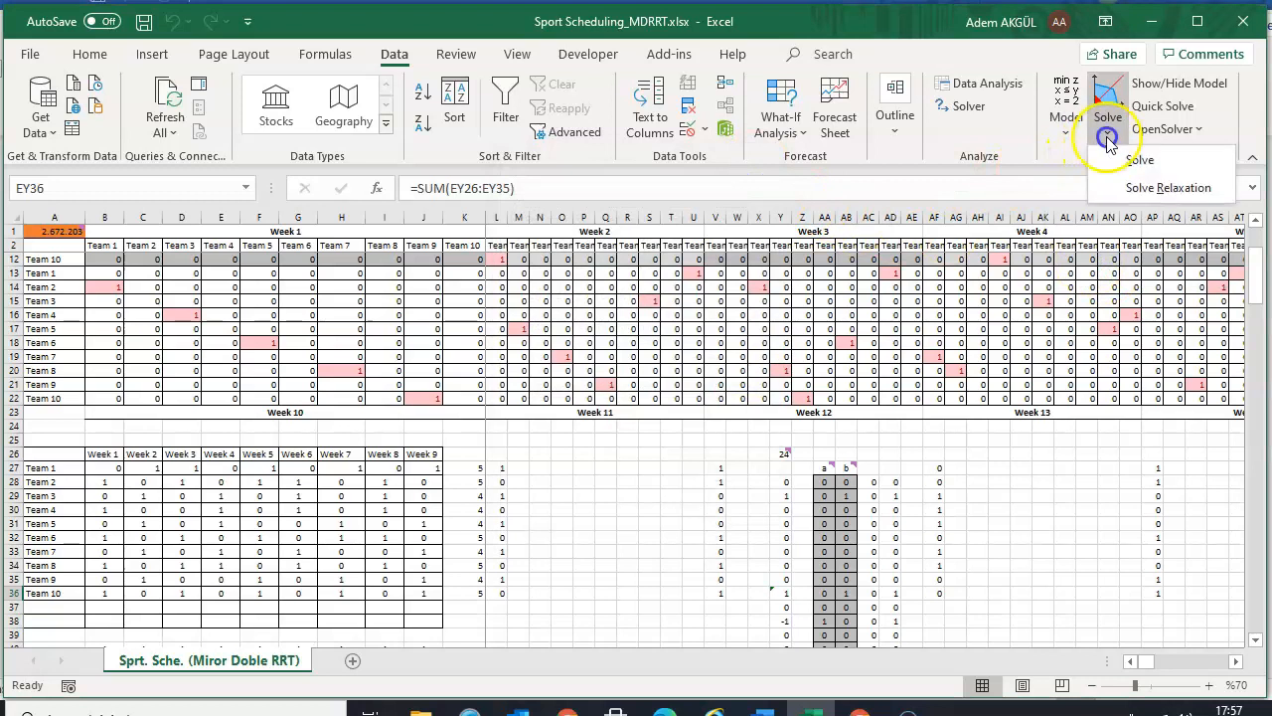
# Confirm Gurobi (Linear solver) as the OpenSolver engine
pyautogui.click(1066, 134)
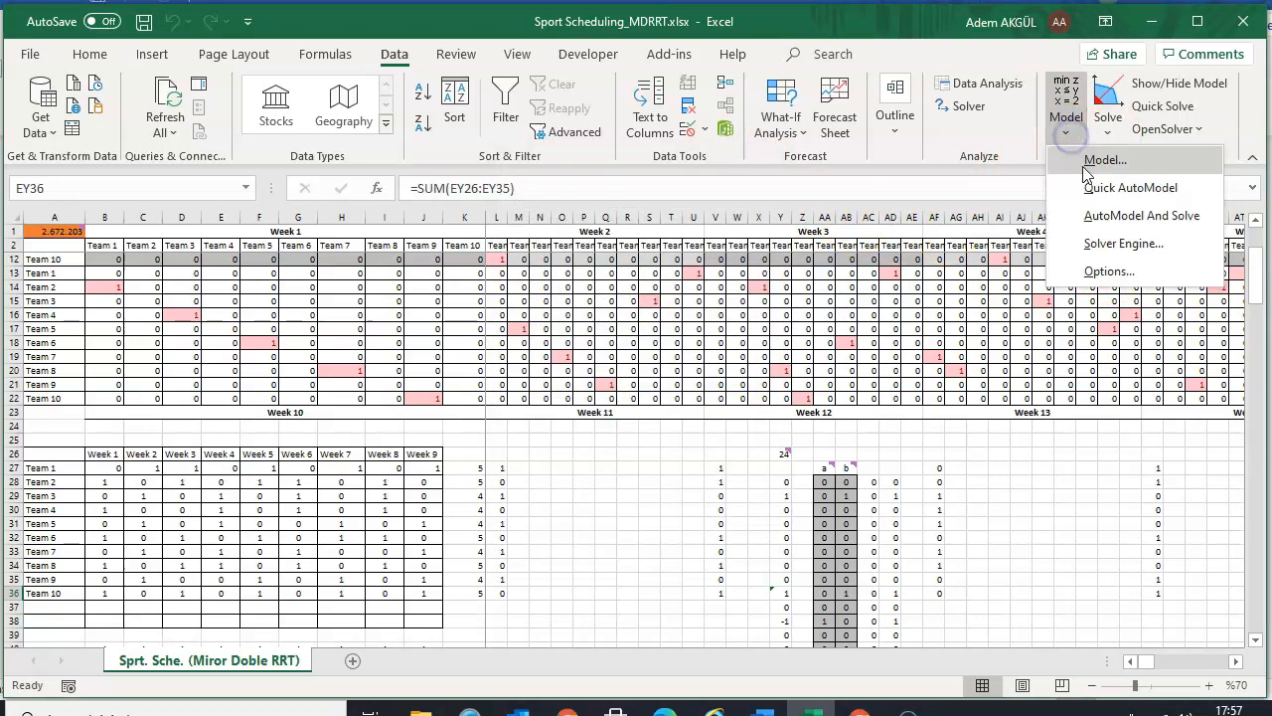
pyautogui.click(1095, 242)
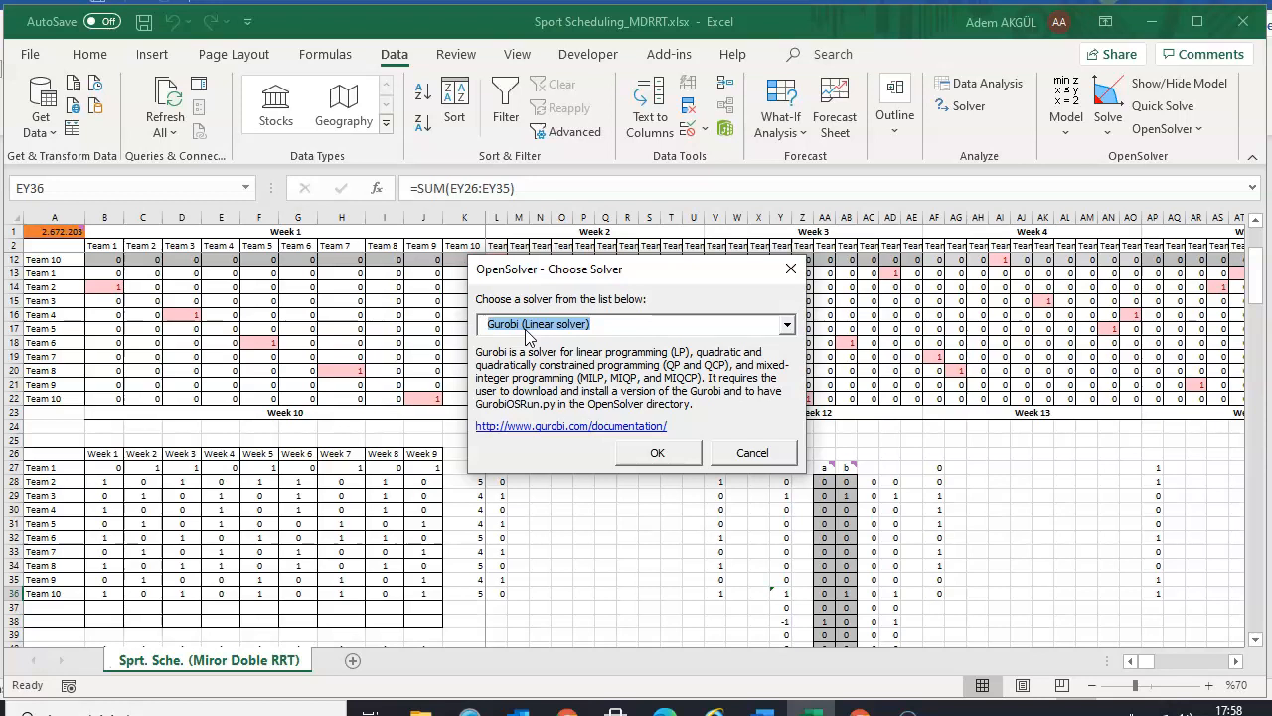
pyautogui.click(656, 456)
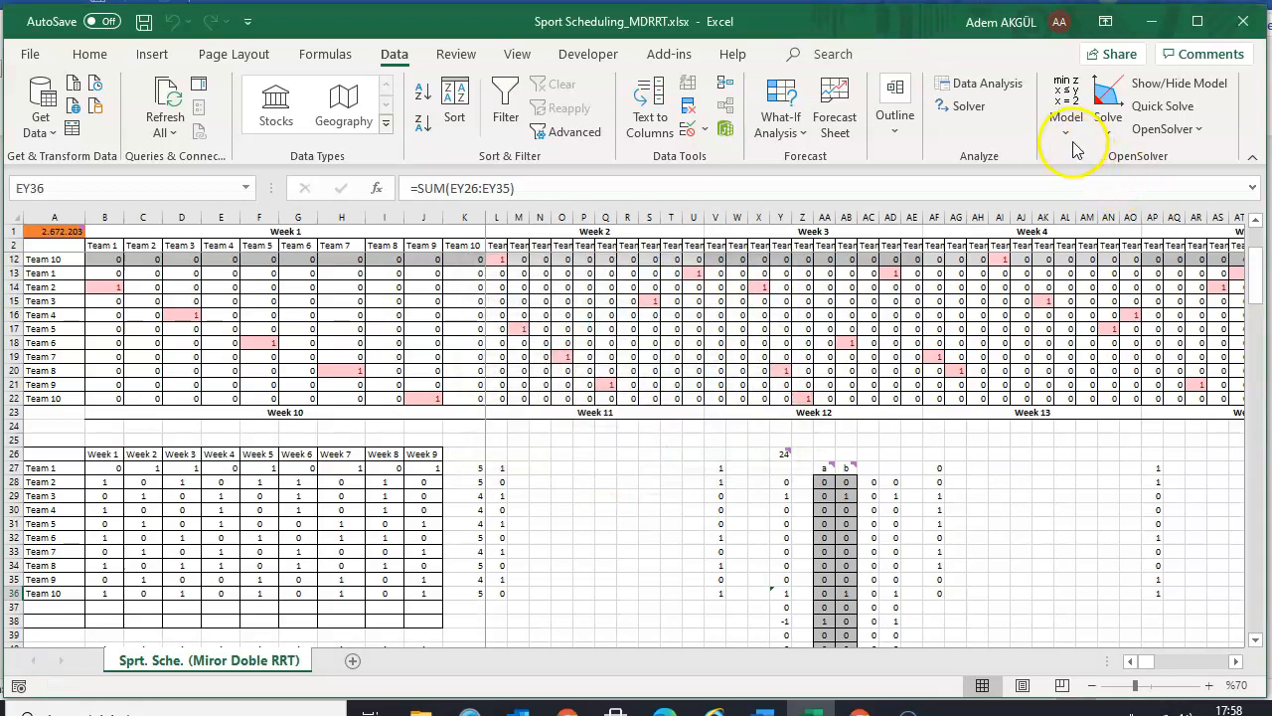
# Set OpenSolver's maximum solution time to 1200 seconds
pyautogui.click(1065, 133)
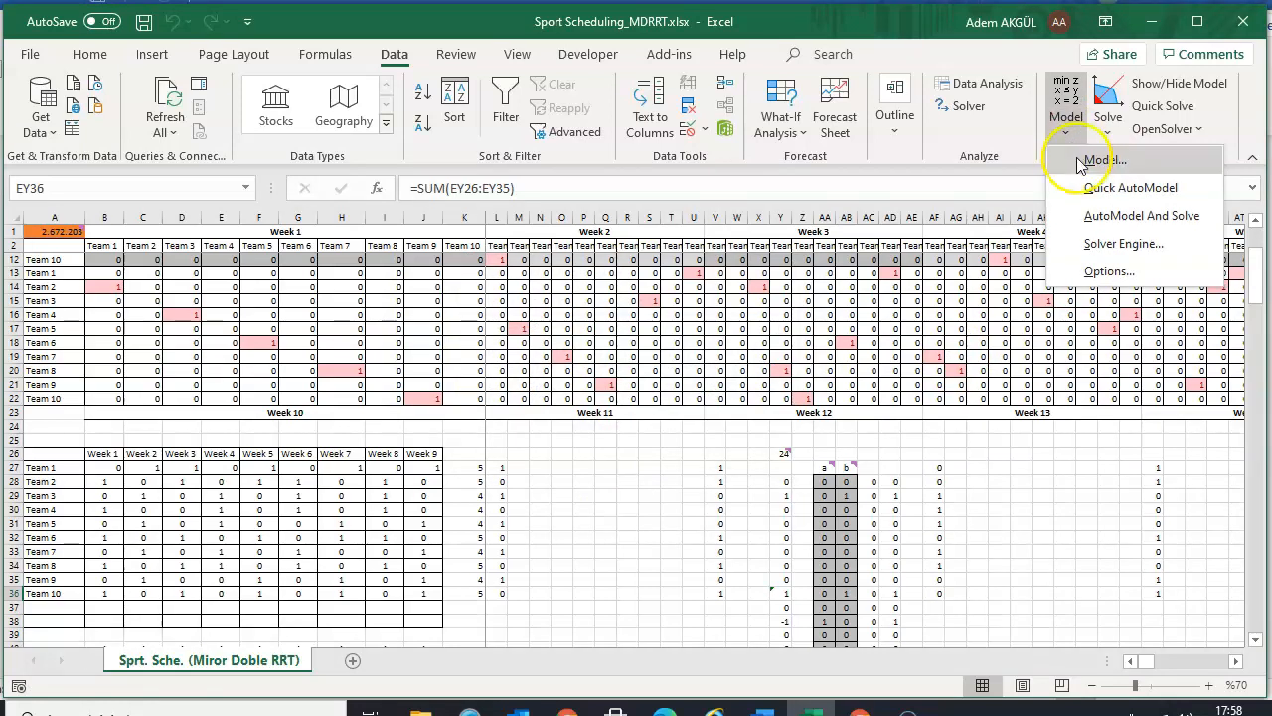
pyautogui.click(1109, 272)
pyautogui.click(743, 274)
pyautogui.write('12')
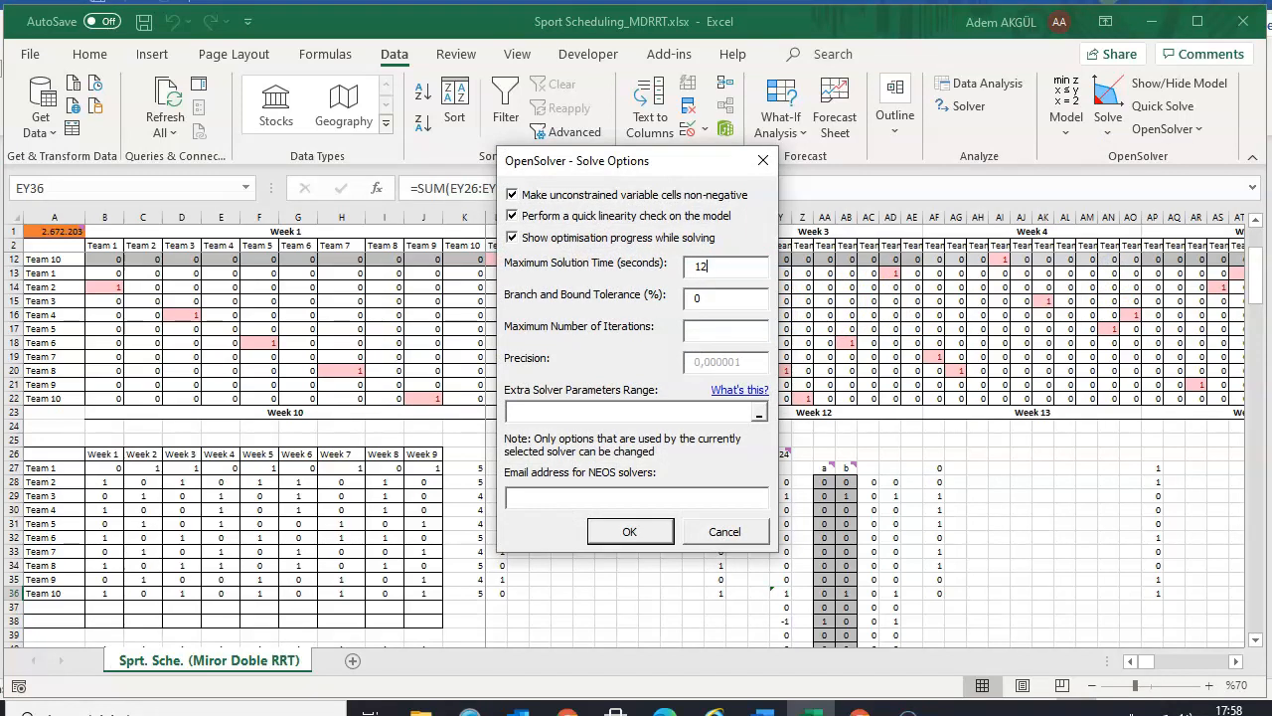
pyautogui.write('00')
pyautogui.click(630, 530)
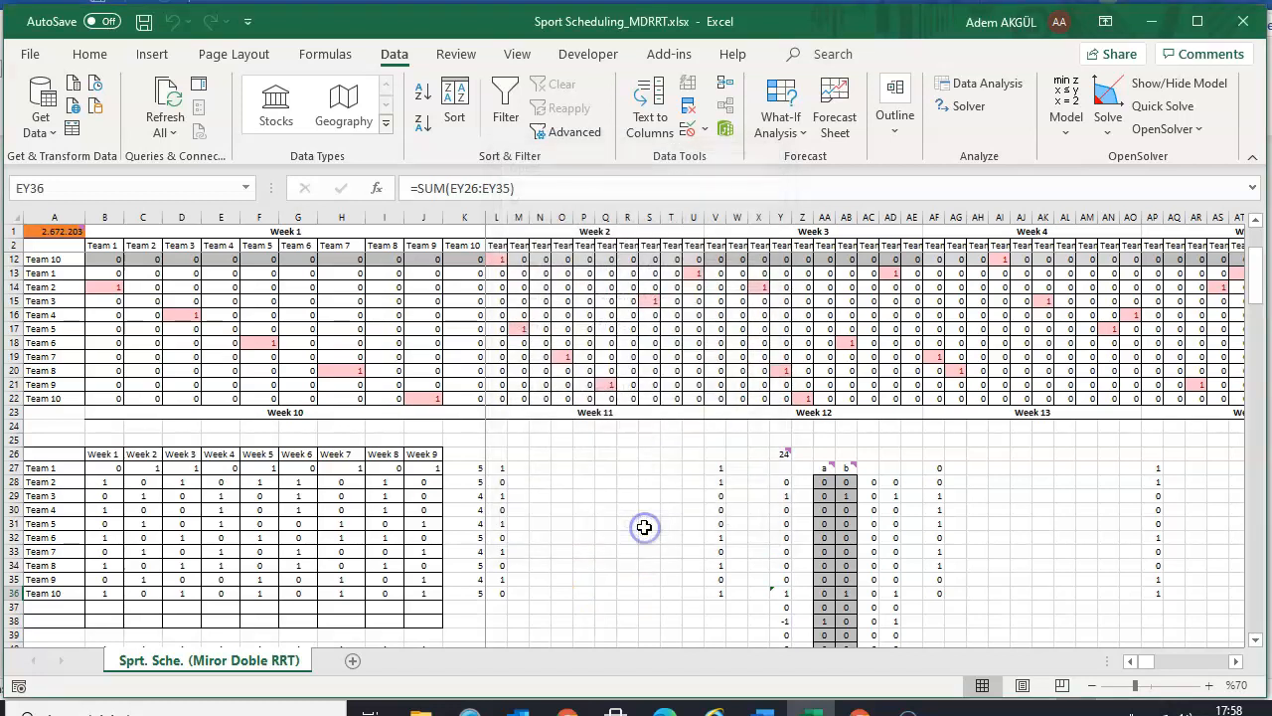
# Recheck the model highlighting on the sheet and save the workbook
pyautogui.click(1151, 83)
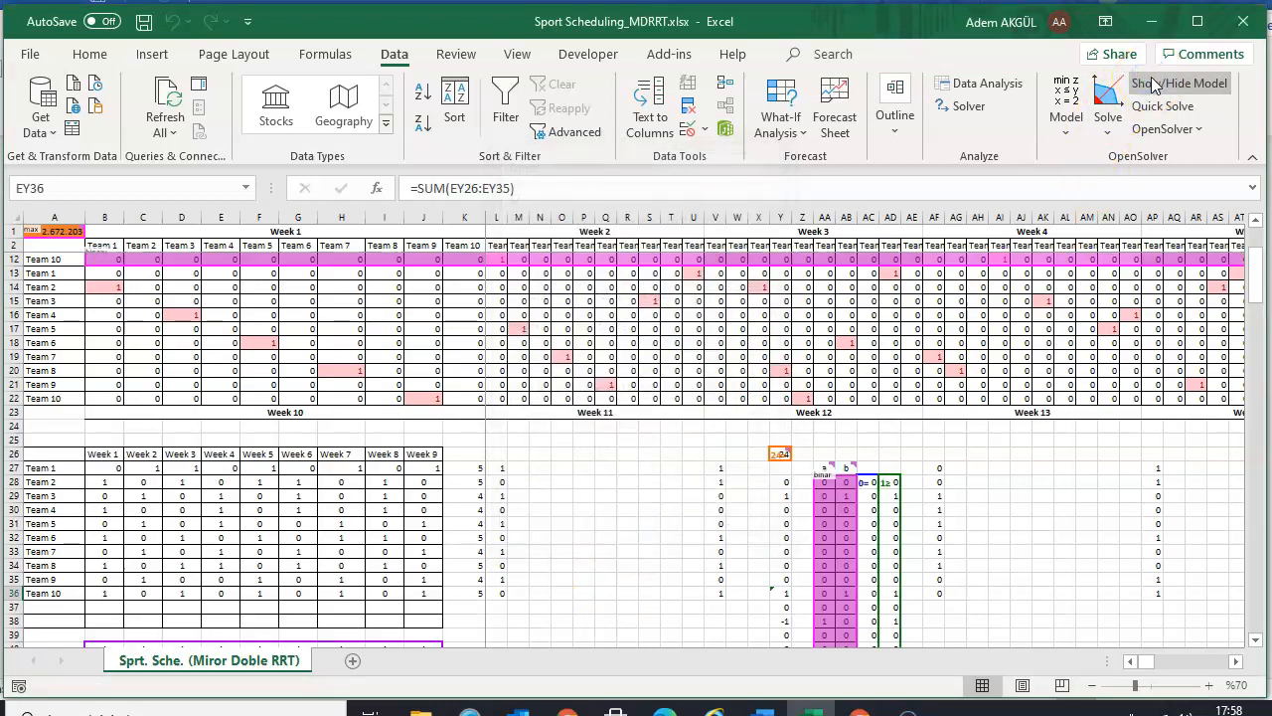
pyautogui.click(1153, 85)
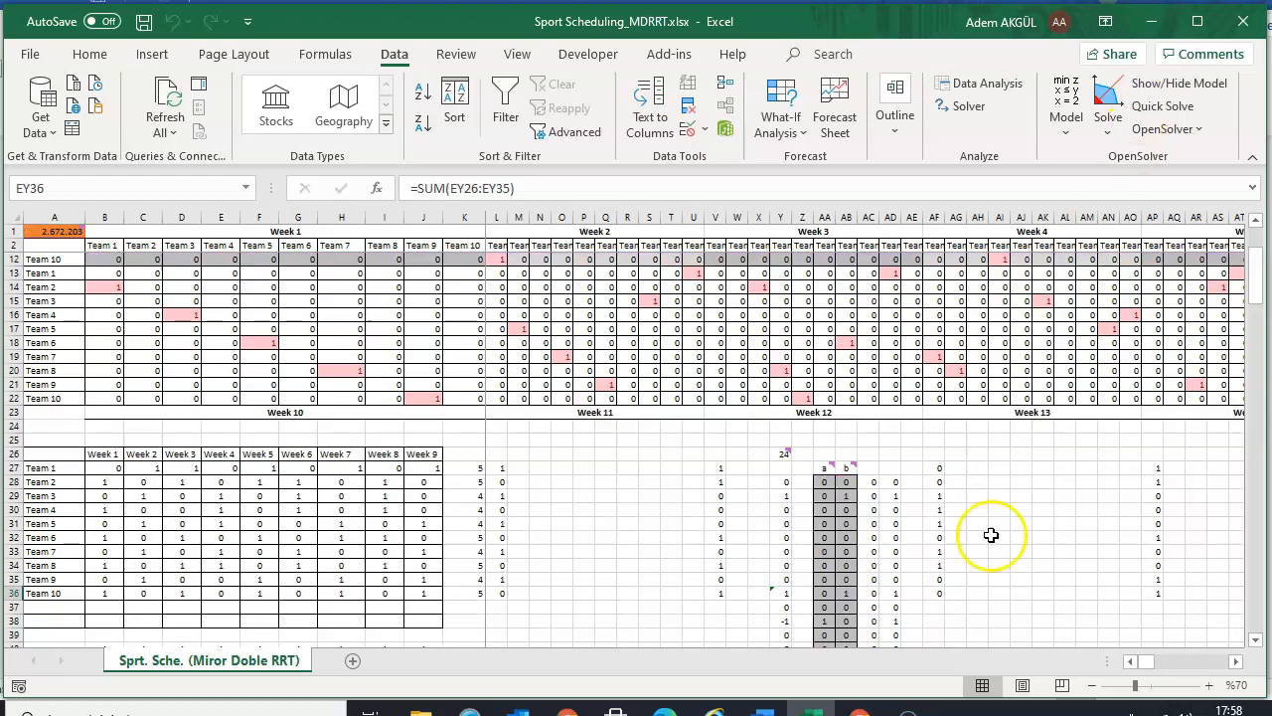
pyautogui.click(1022, 508)
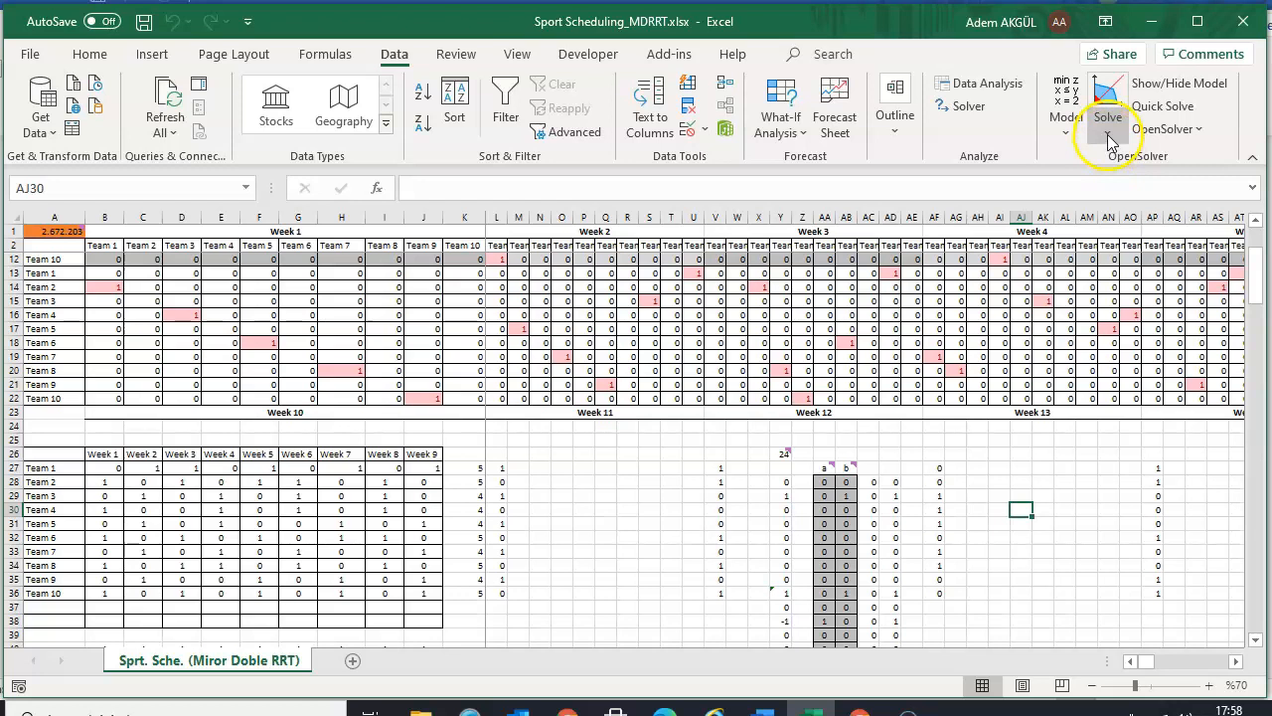
pyautogui.click(998, 523)
pyautogui.hotkey('ctrl', 's')
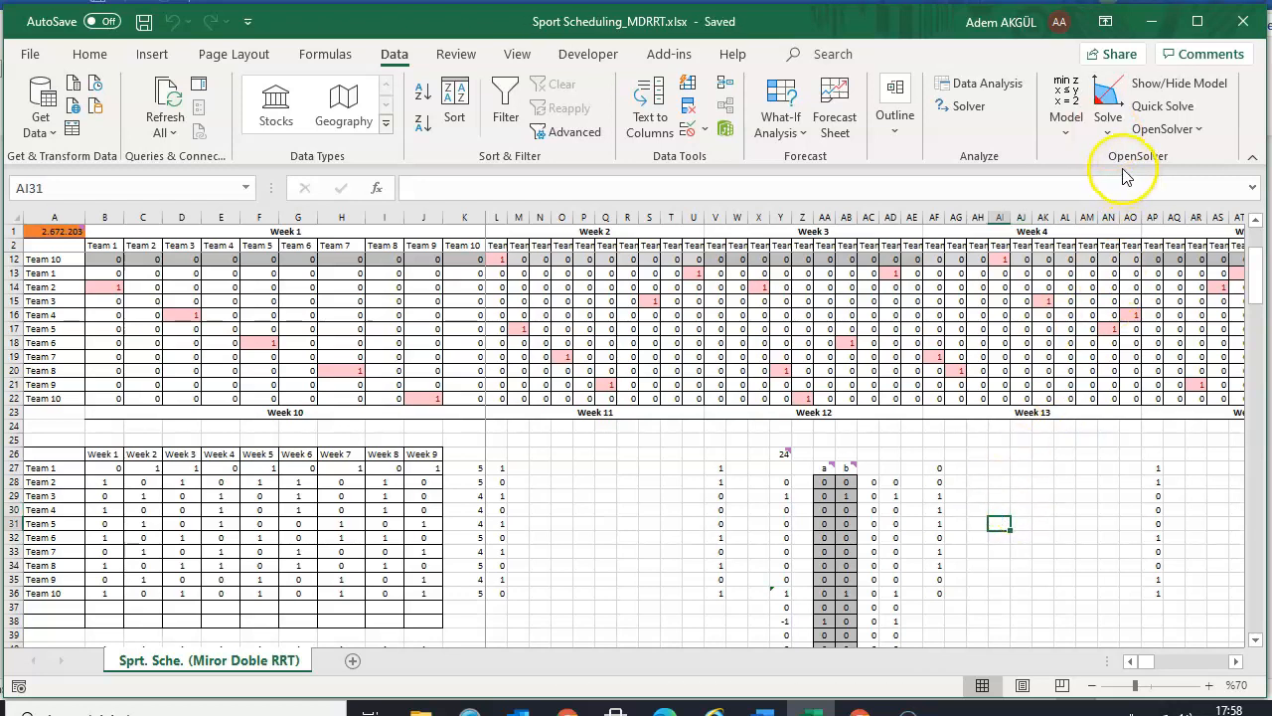
# Solve the revised model with OpenSolver, accepting the generated solution, and check the sum formula in Y26
pyautogui.click(1110, 135)
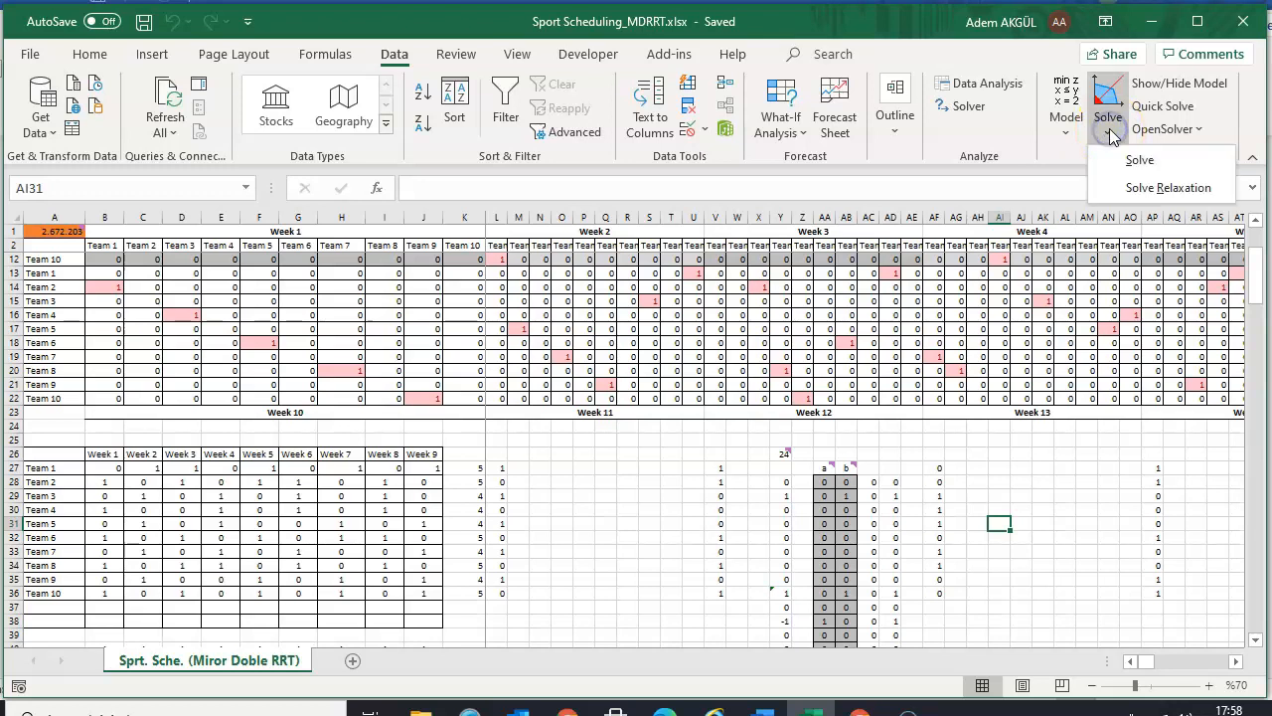
pyautogui.click(1136, 160)
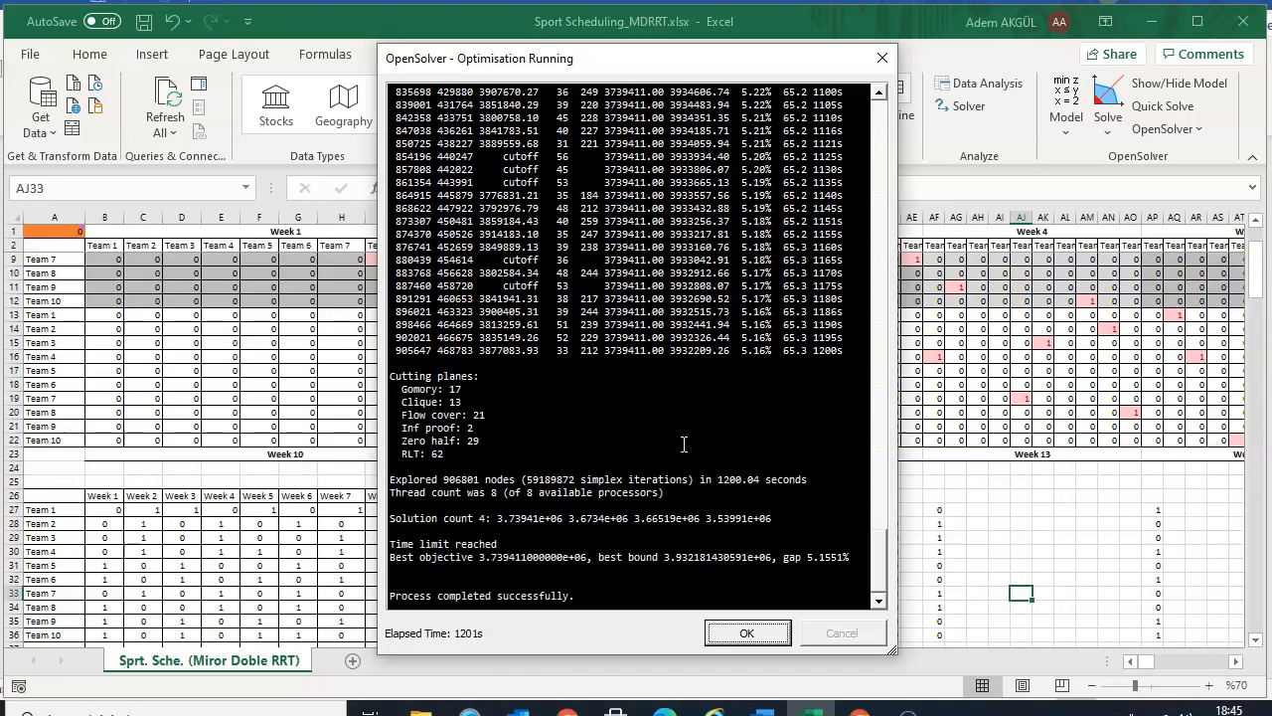
pyautogui.click(750, 632)
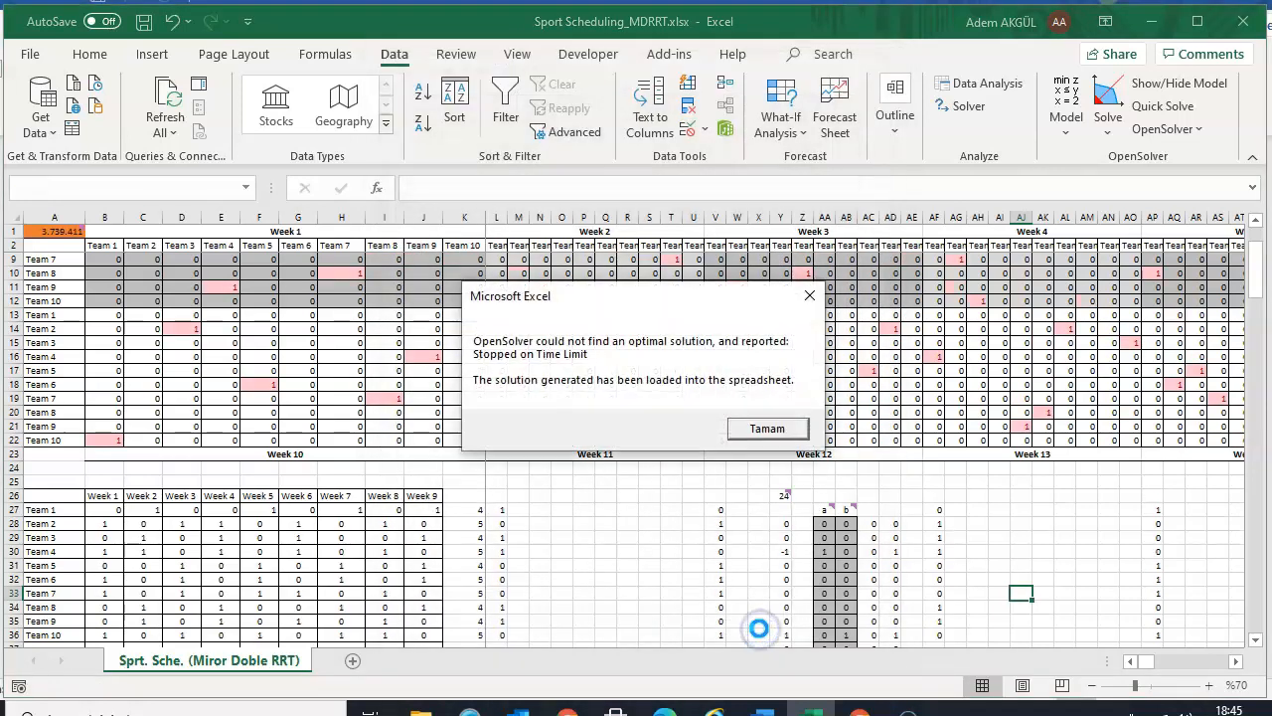
pyautogui.click(789, 422)
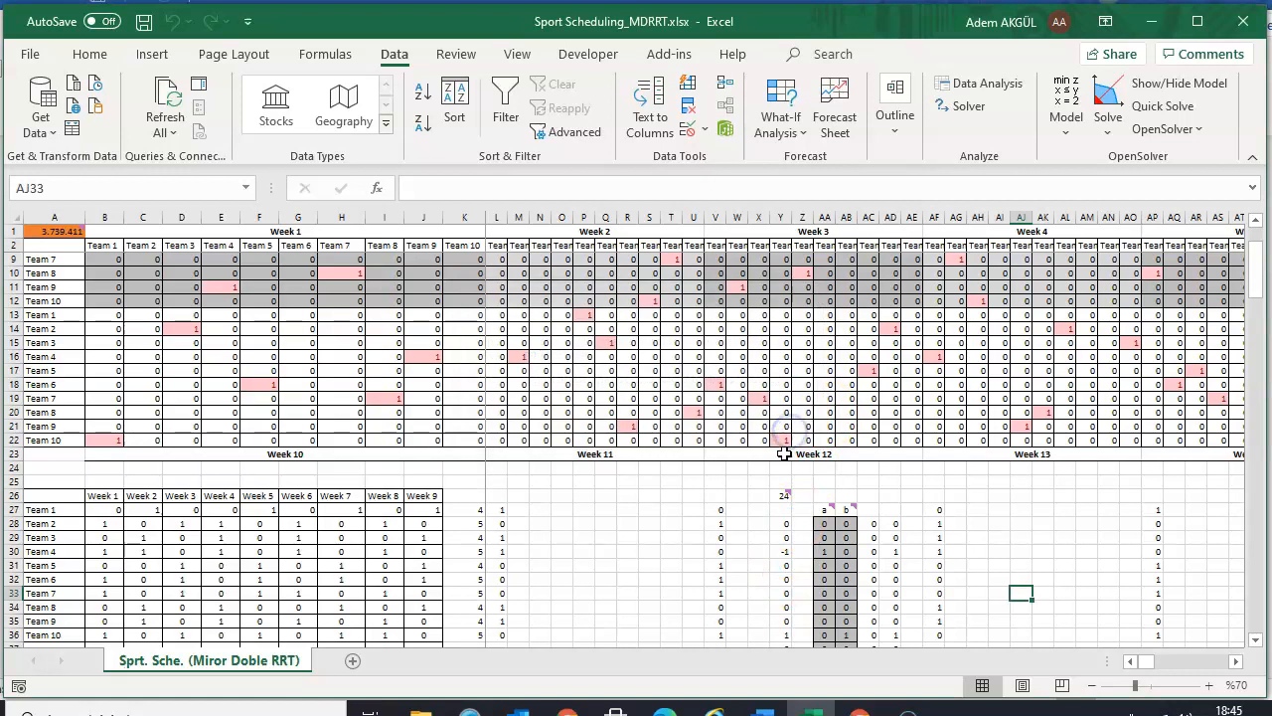
pyautogui.click(784, 495)
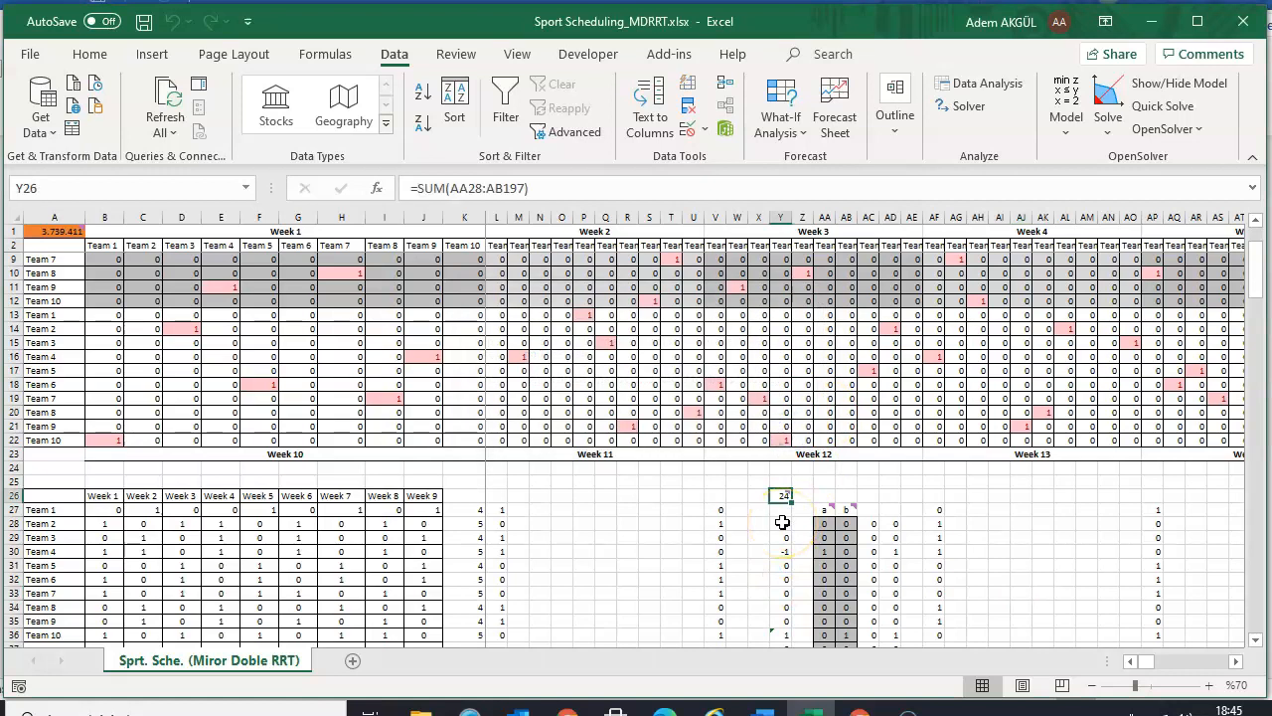